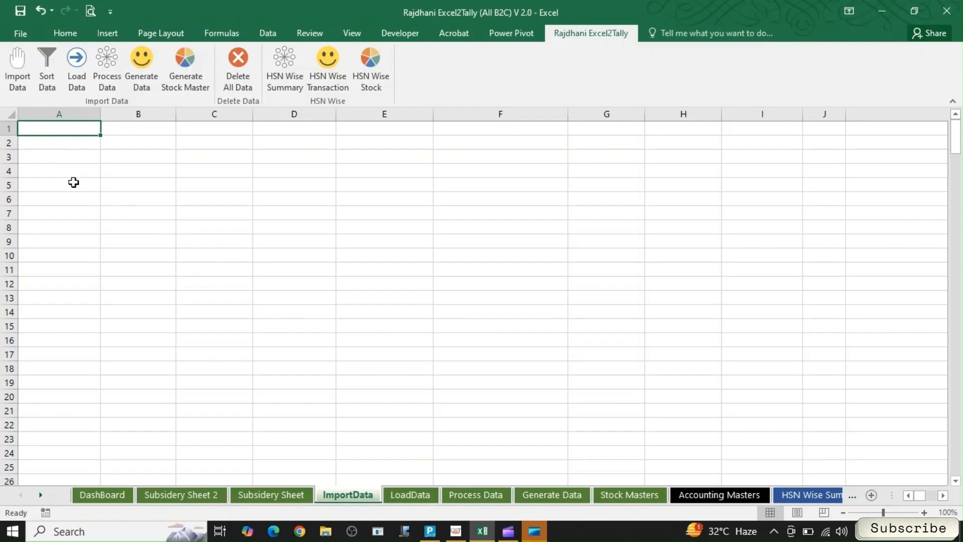
pyautogui.click(17, 76)
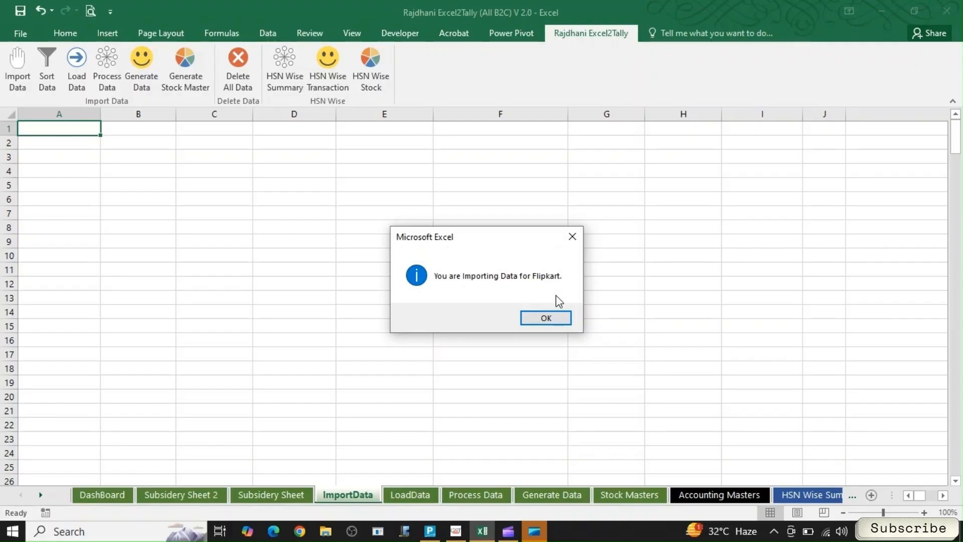
pyautogui.click(549, 318)
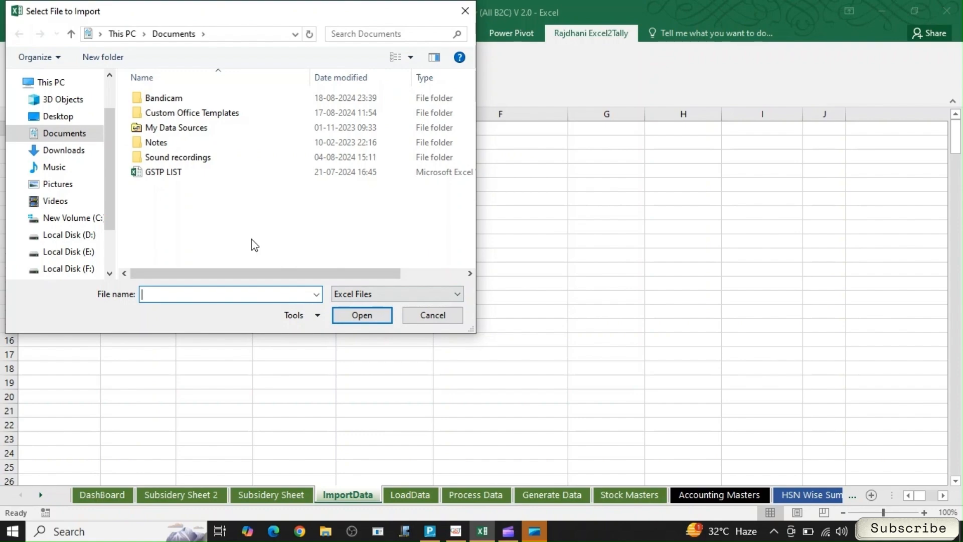
pyautogui.click(64, 151)
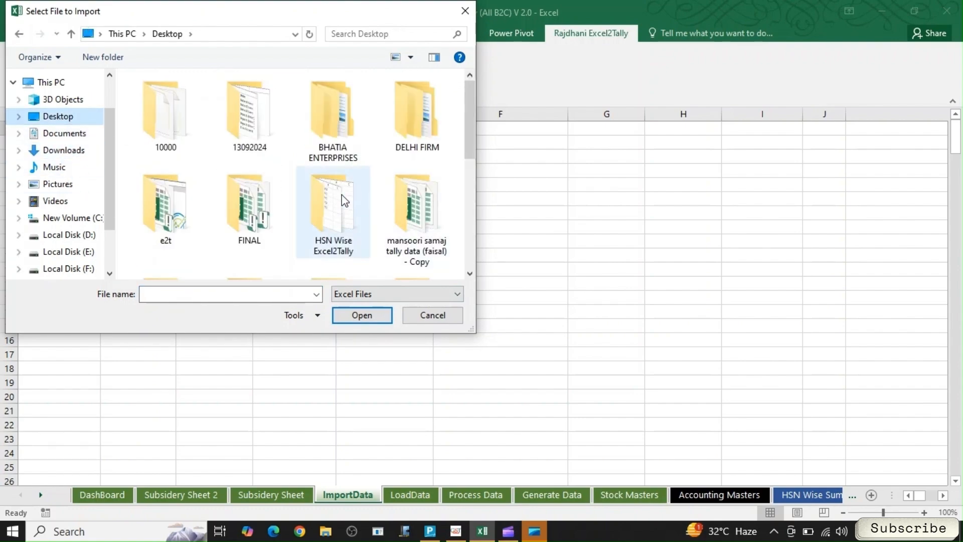
pyautogui.doubleClick(341, 196)
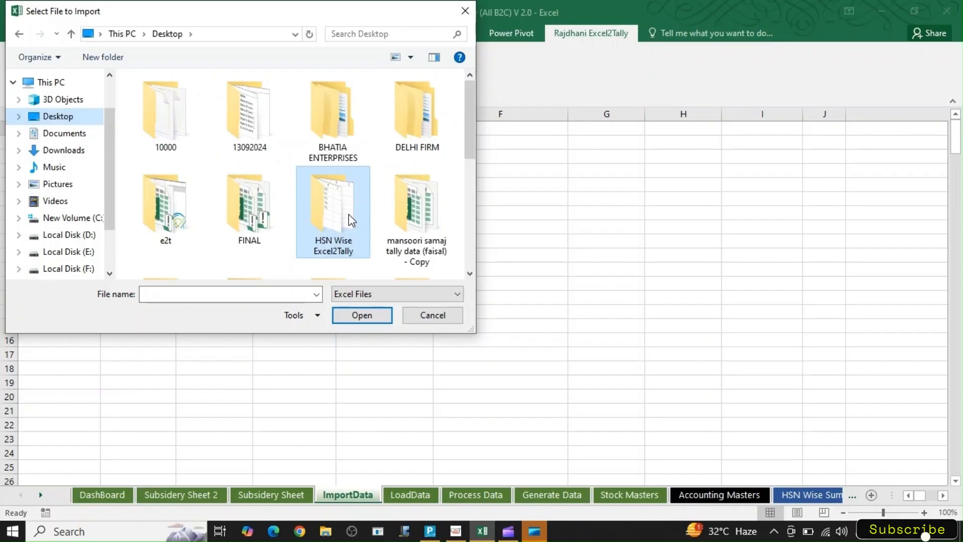
pyautogui.doubleClick(346, 215)
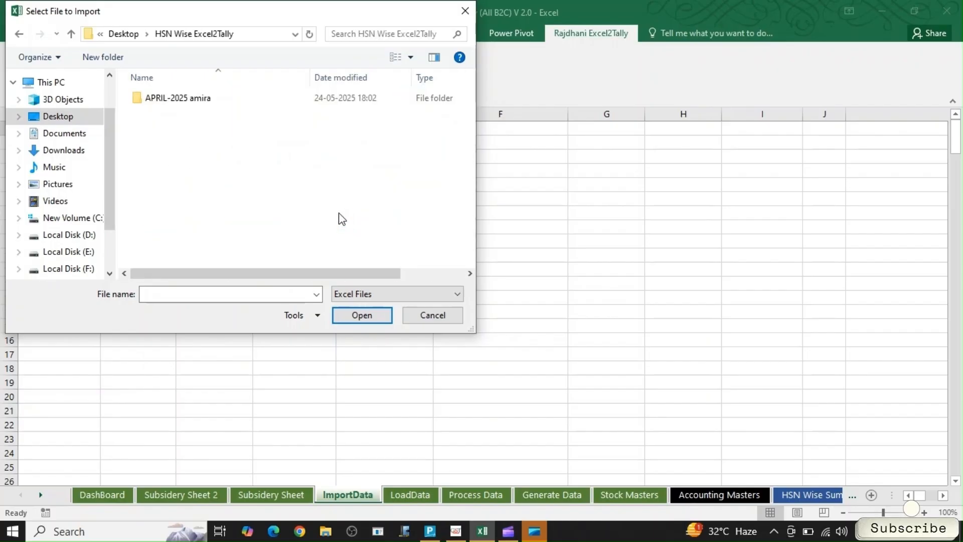
pyautogui.doubleClick(204, 102)
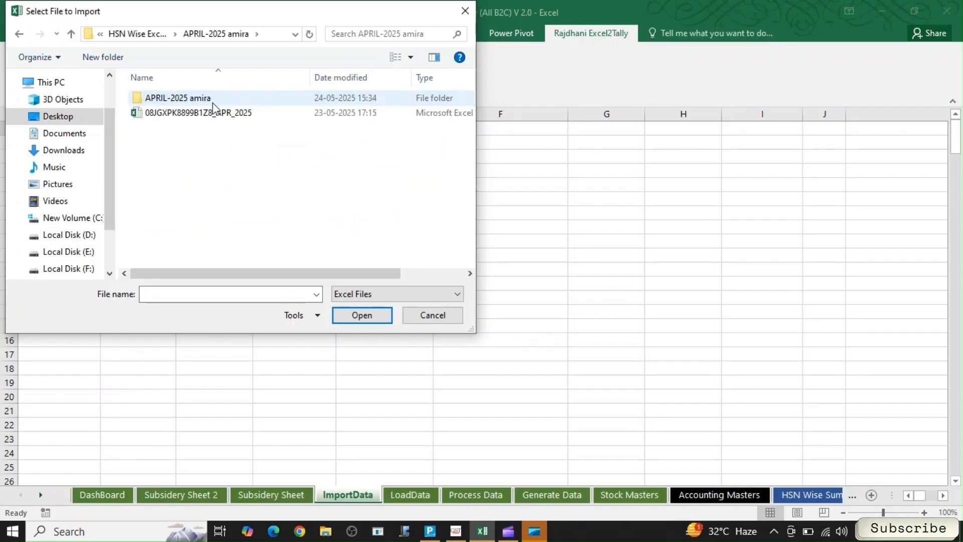
pyautogui.doubleClick(204, 98)
pyautogui.click(235, 143)
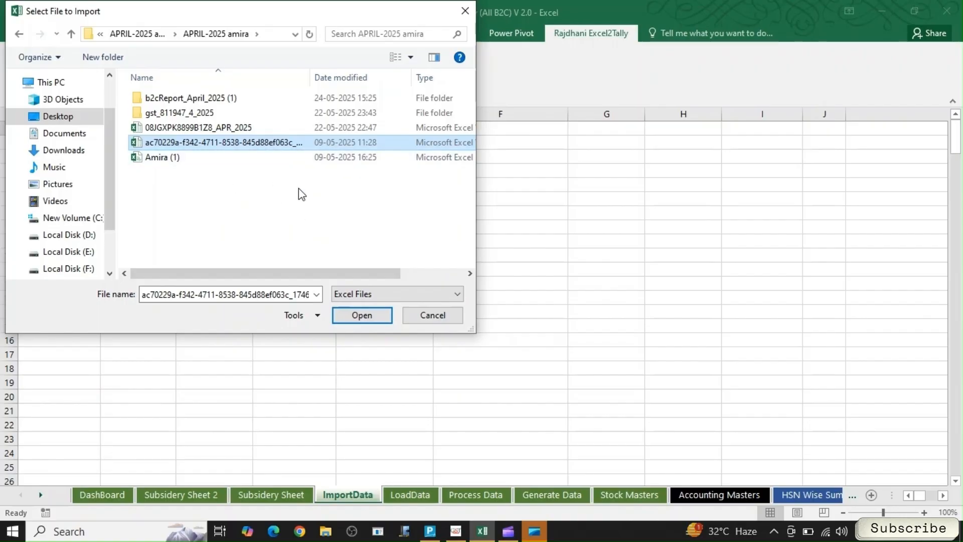
pyautogui.click(355, 317)
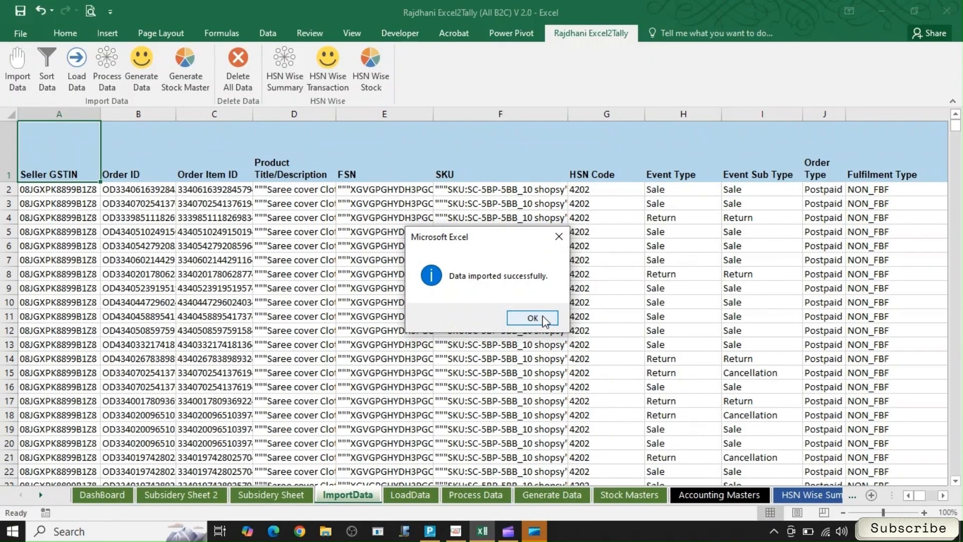
pyautogui.click(545, 321)
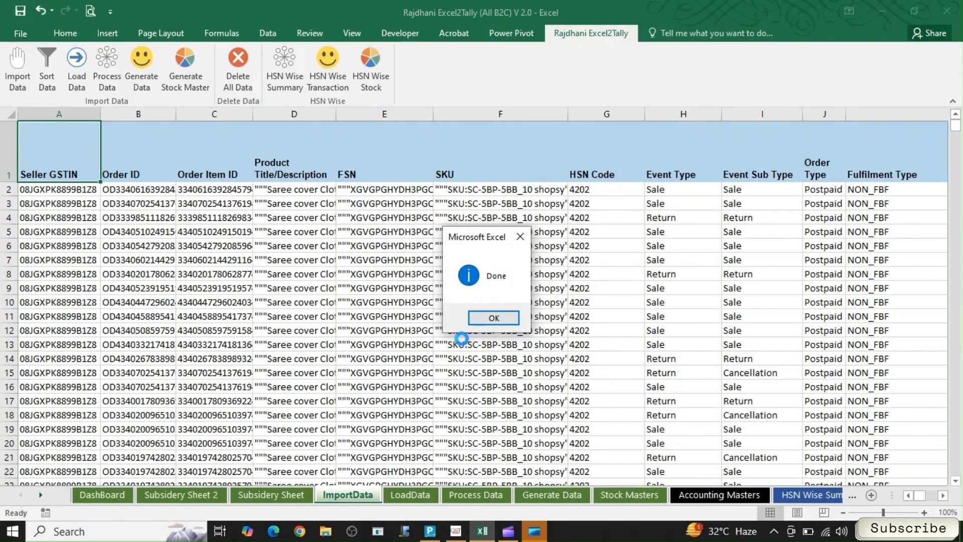
pyautogui.click(506, 316)
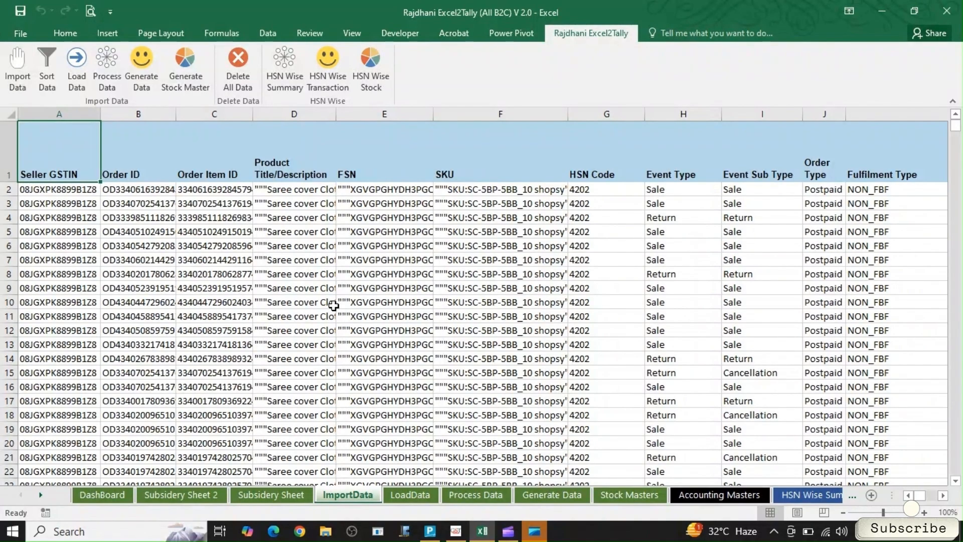
pyautogui.click(272, 495)
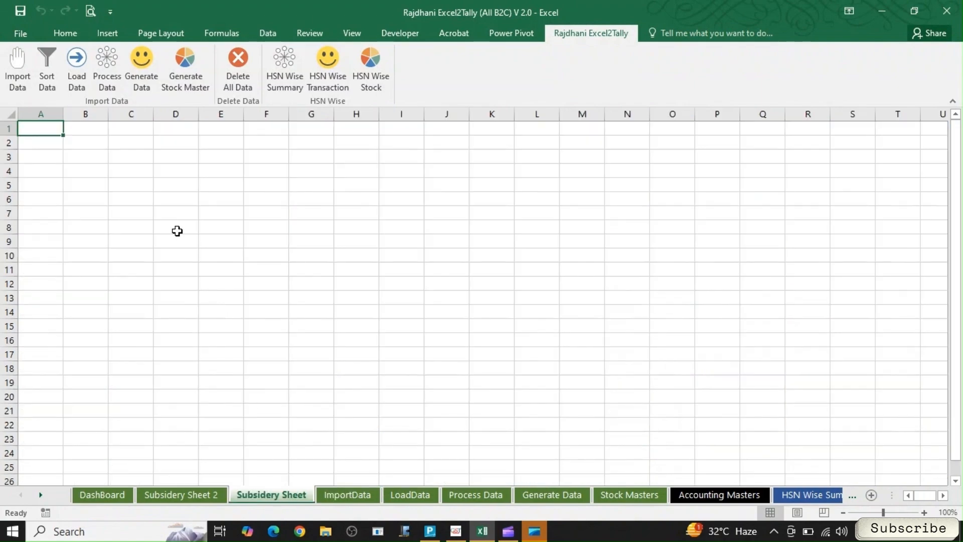
pyautogui.click(19, 75)
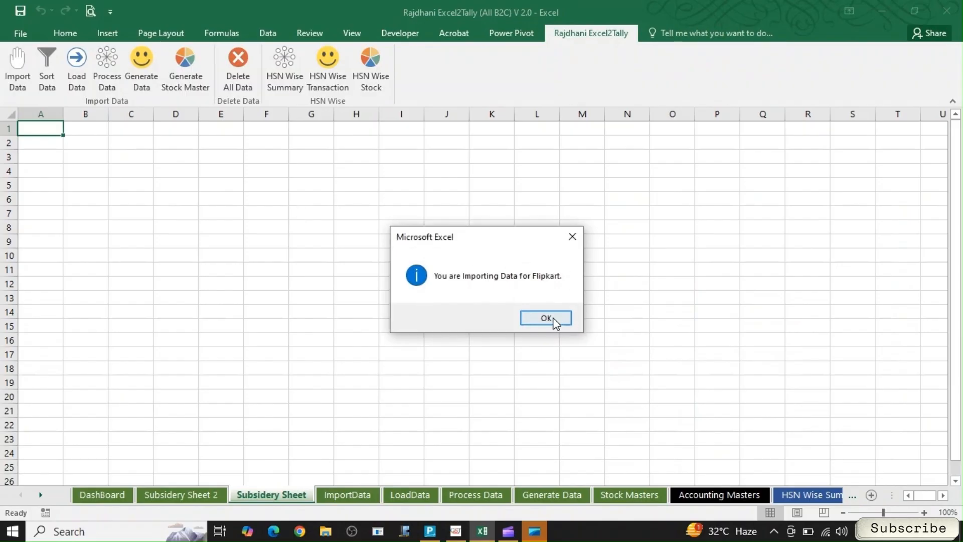
pyautogui.click(546, 318)
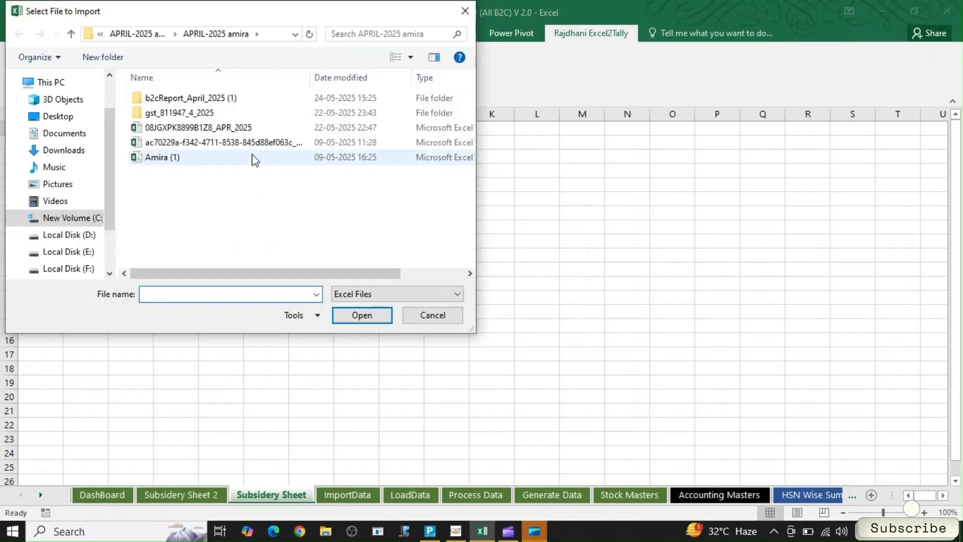
pyautogui.click(254, 145)
pyautogui.click(351, 314)
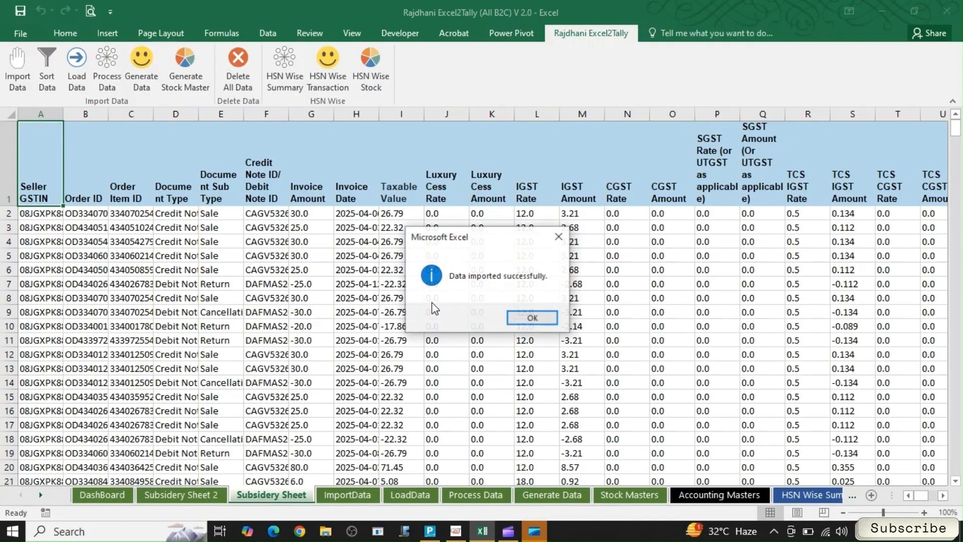
pyautogui.click(524, 320)
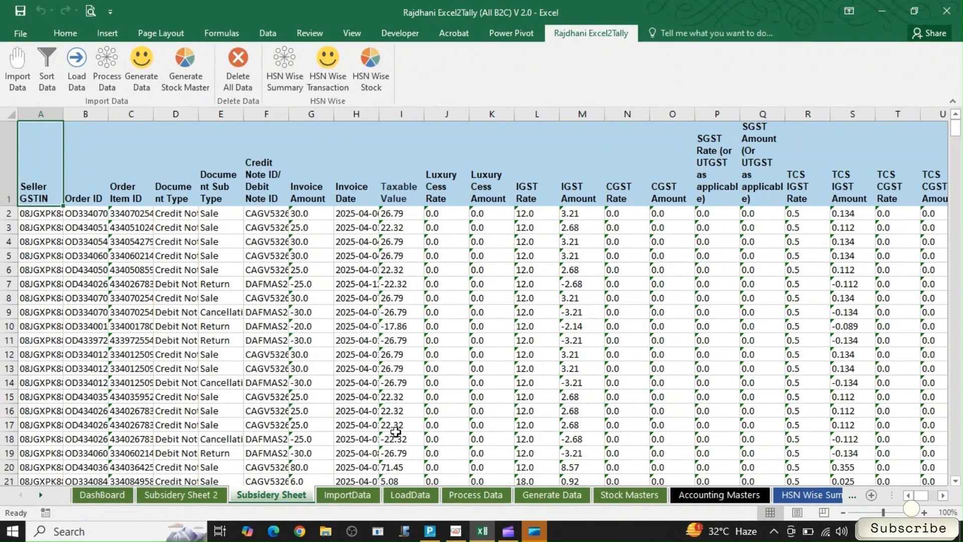
# - Sort the imported Flipkart data on the ImportData sheet with Sort Data
pyautogui.click(346, 496)
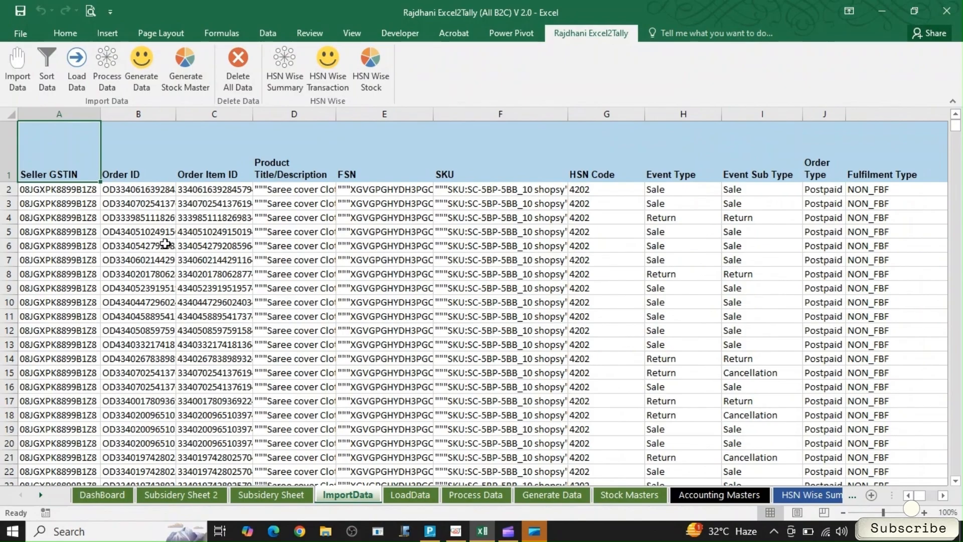
pyautogui.click(48, 70)
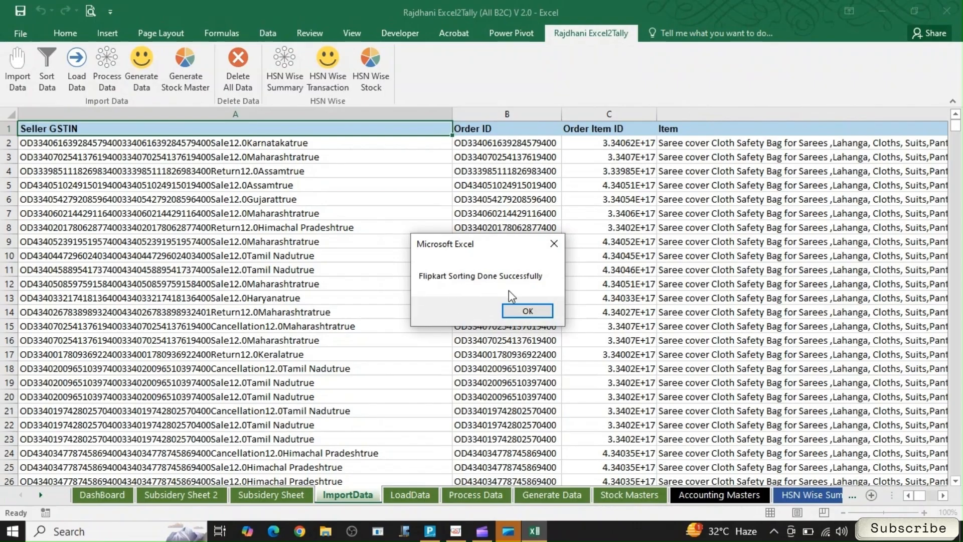
pyautogui.click(528, 312)
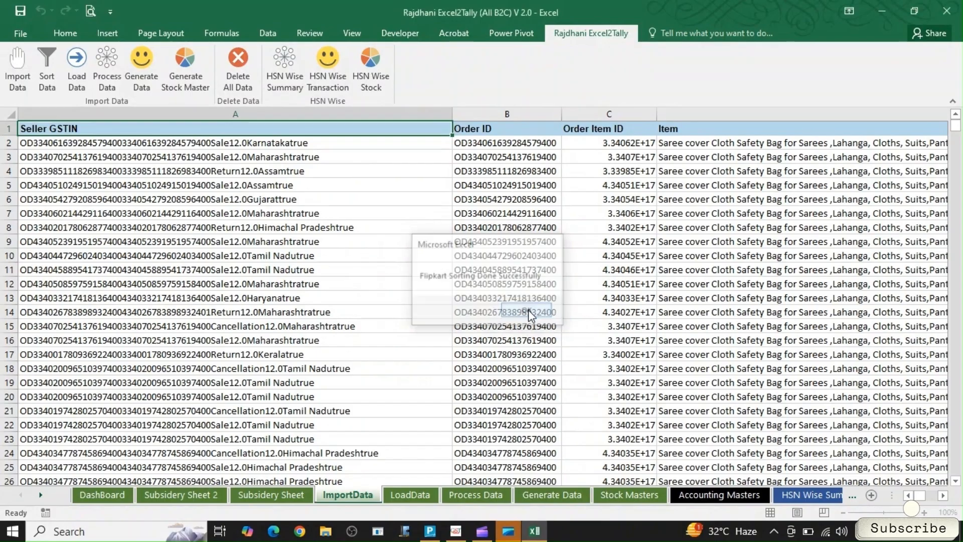
pyautogui.click(531, 318)
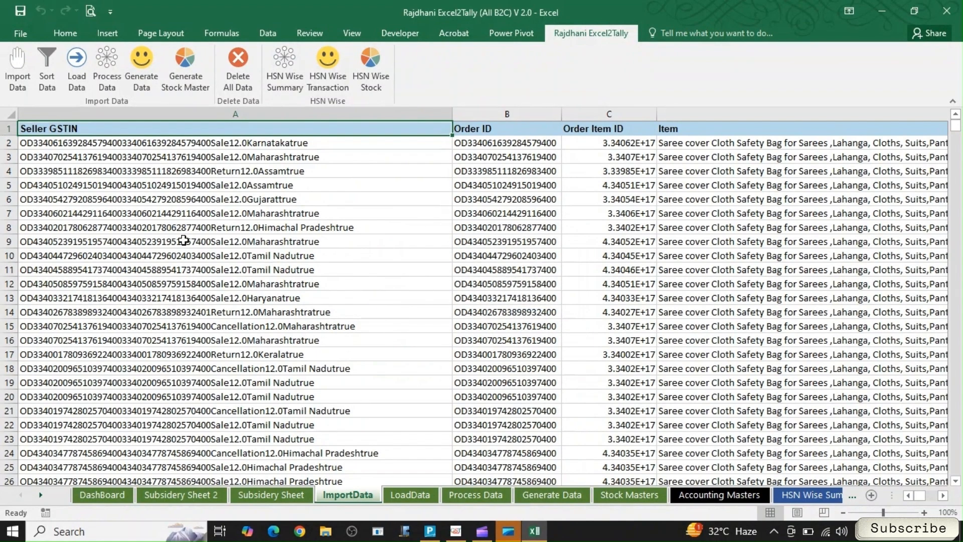
# - Load the sorted Flipkart data with Load Data and show the E Commerce Summary on the DashBoard sheet
pyautogui.click(76, 70)
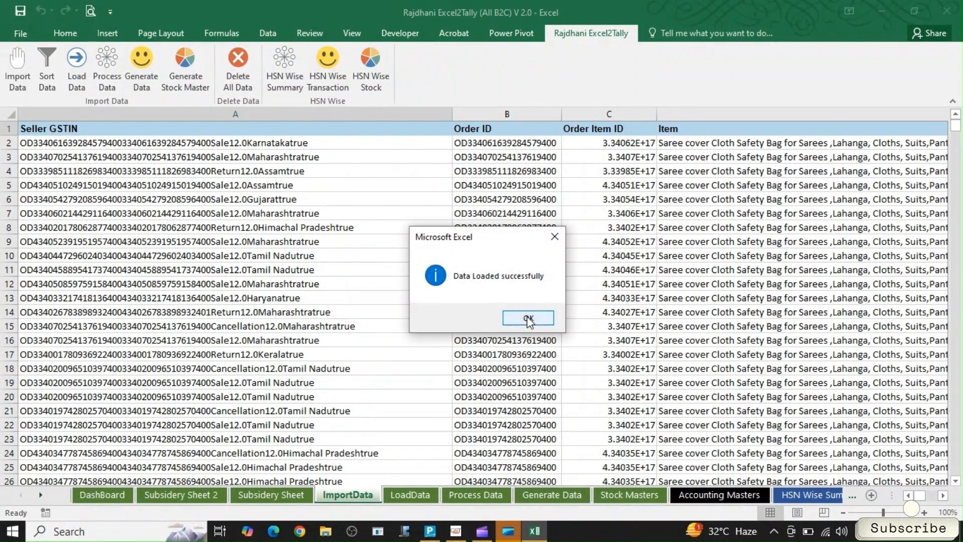
pyautogui.click(529, 318)
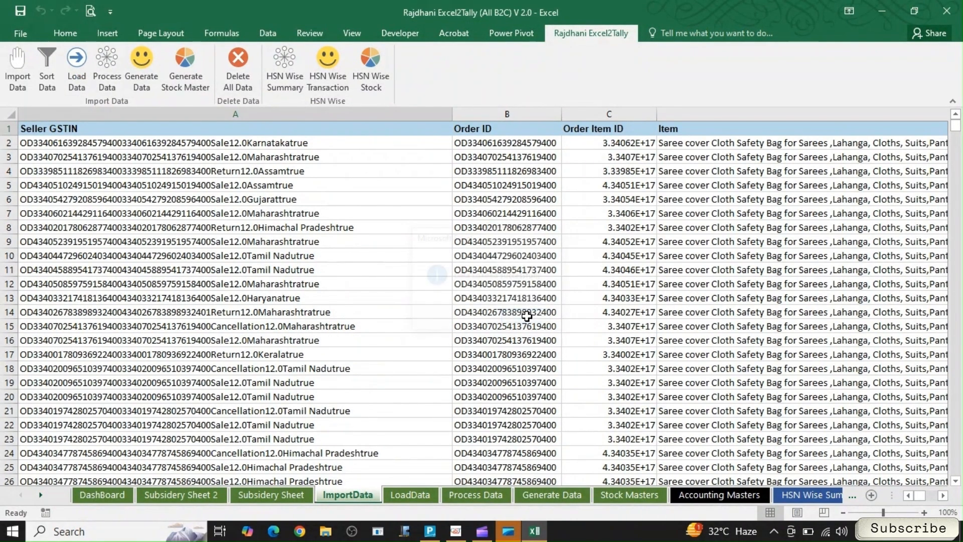
pyautogui.click(109, 495)
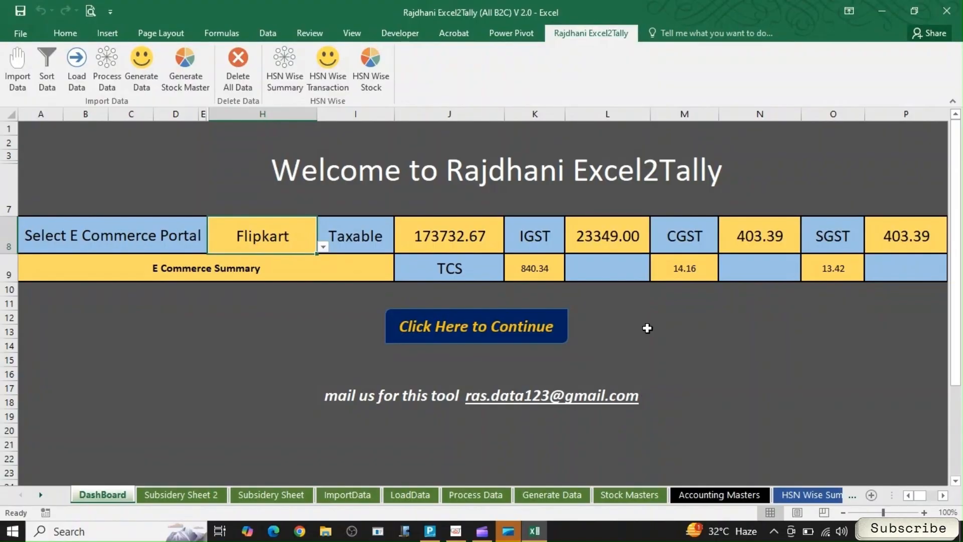
# - In File Explorer, browse to Desktop > HSN Wise Excel2Tally > APRIL-2025 amira and open the APR_2025 TDS and TCS credit workbook there
pyautogui.click(326, 531)
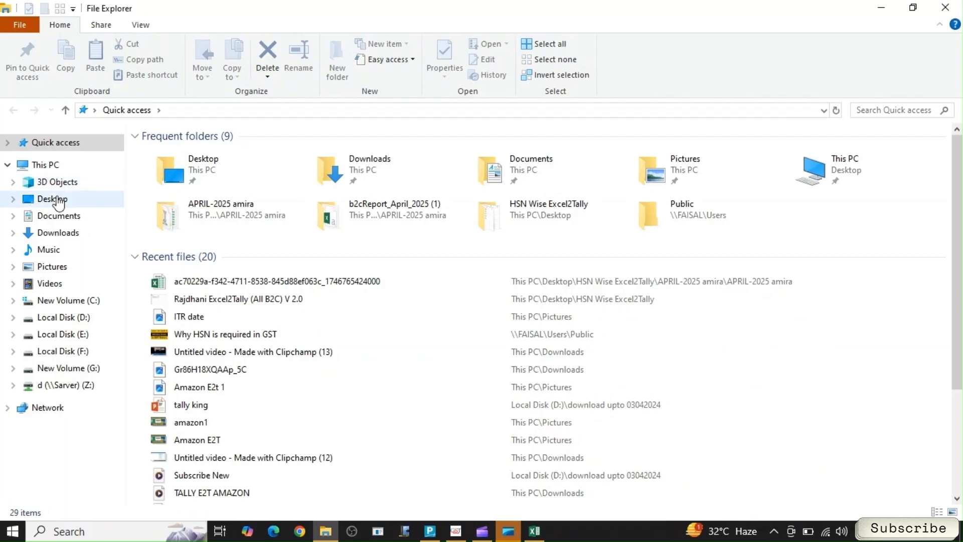
pyautogui.click(58, 199)
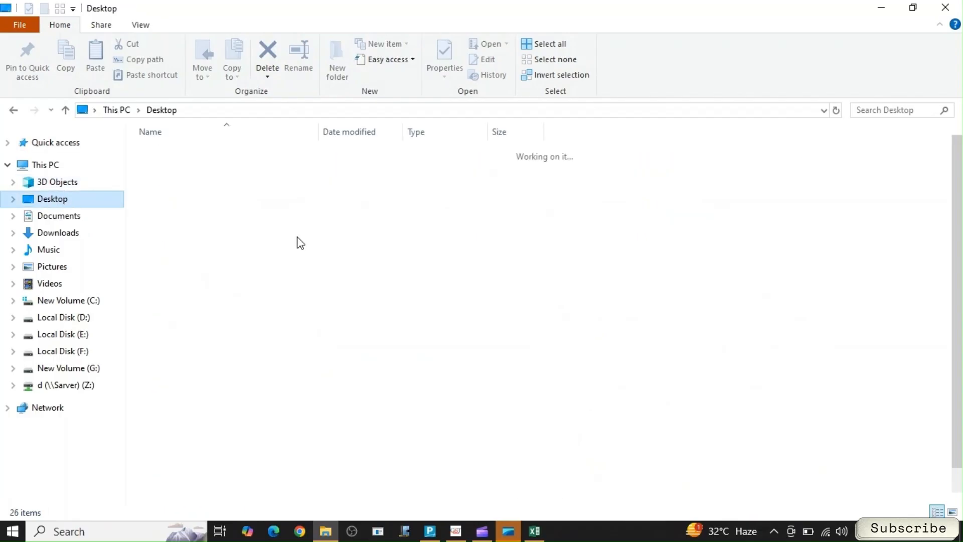
pyautogui.click(221, 241)
pyautogui.doubleClick(221, 241)
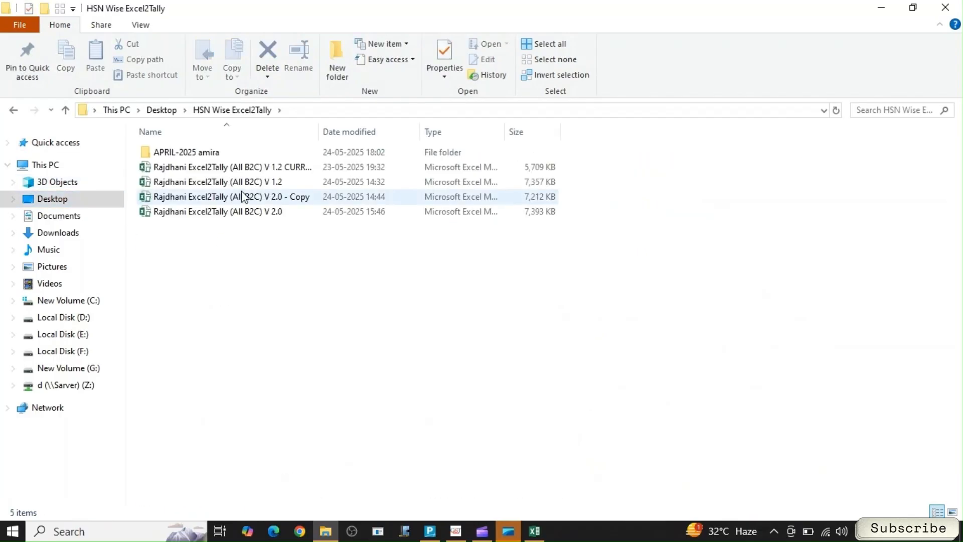
pyautogui.doubleClick(186, 152)
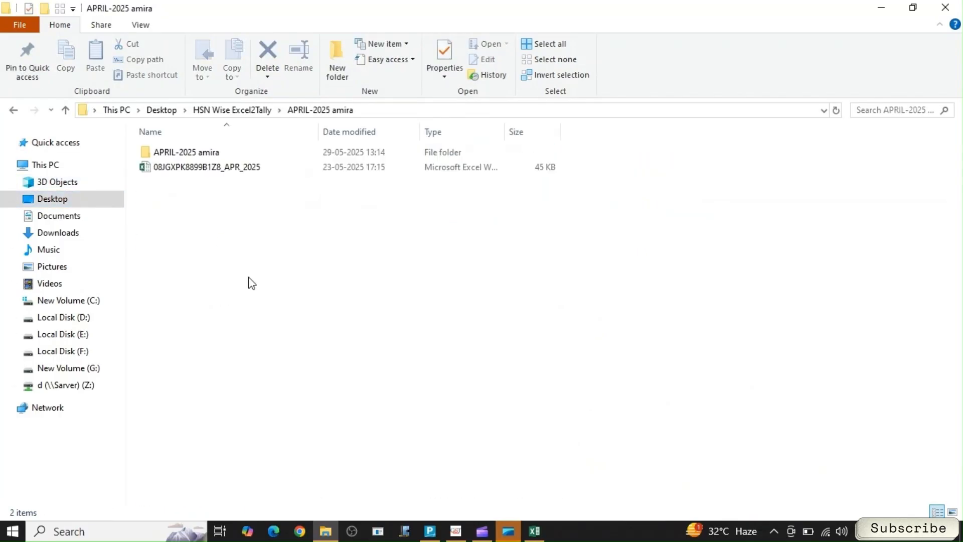
pyautogui.doubleClick(206, 166)
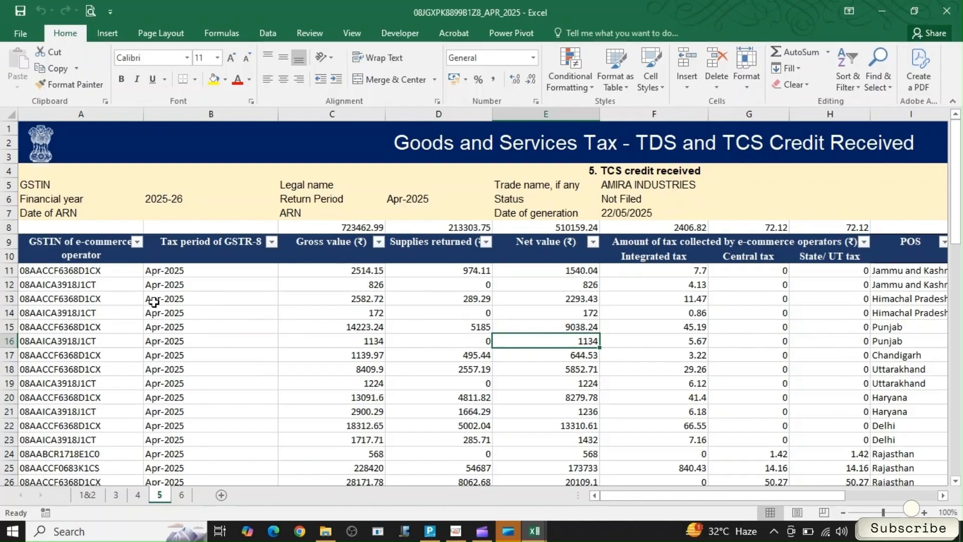
# - Filter the TCS credit received table's e-commerce operator GSTIN column to only the second listed GSTIN
pyautogui.click(137, 242)
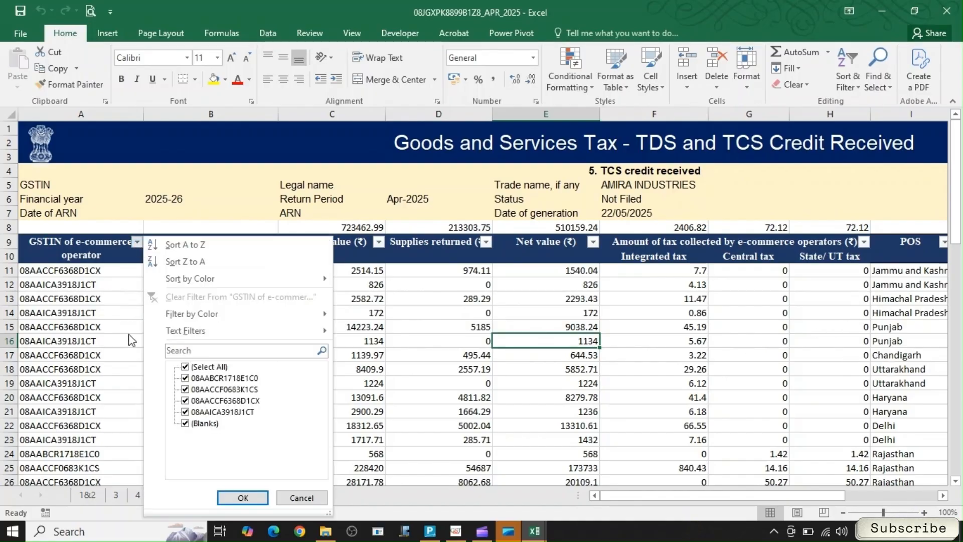
pyautogui.click(209, 367)
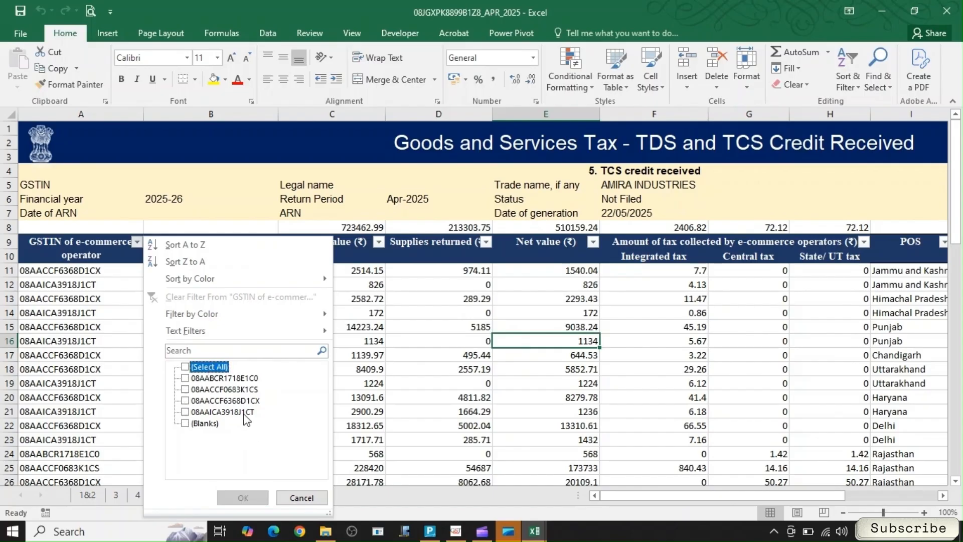
pyautogui.click(233, 390)
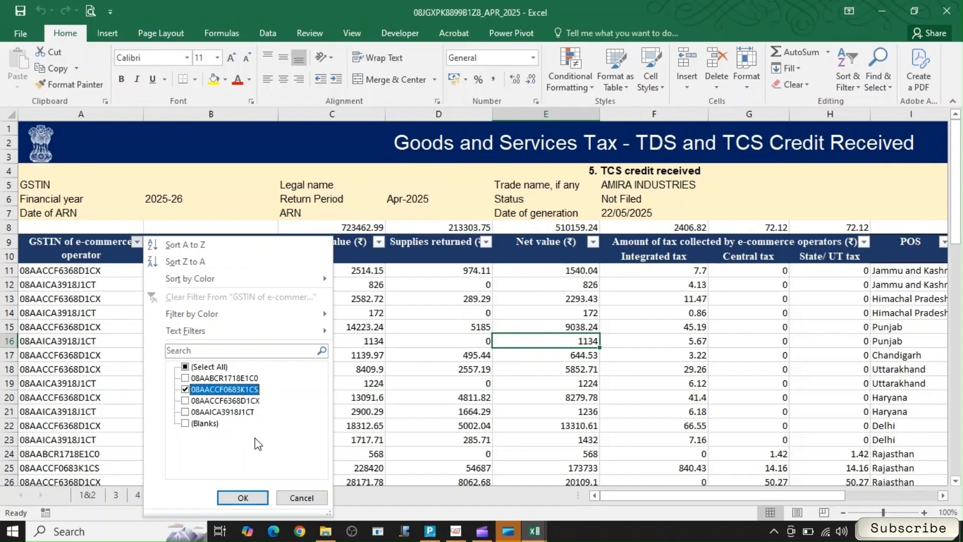
pyautogui.click(245, 497)
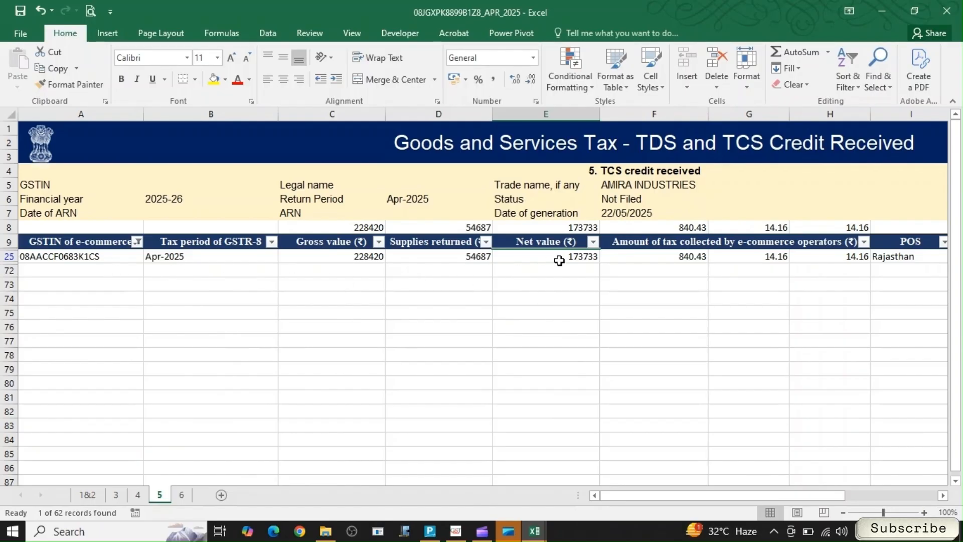
# - Compare the filtered operator's net value with the taxable amount on the DashBoard of the Rajdhani Excel2Tally workbook
pyautogui.click(574, 228)
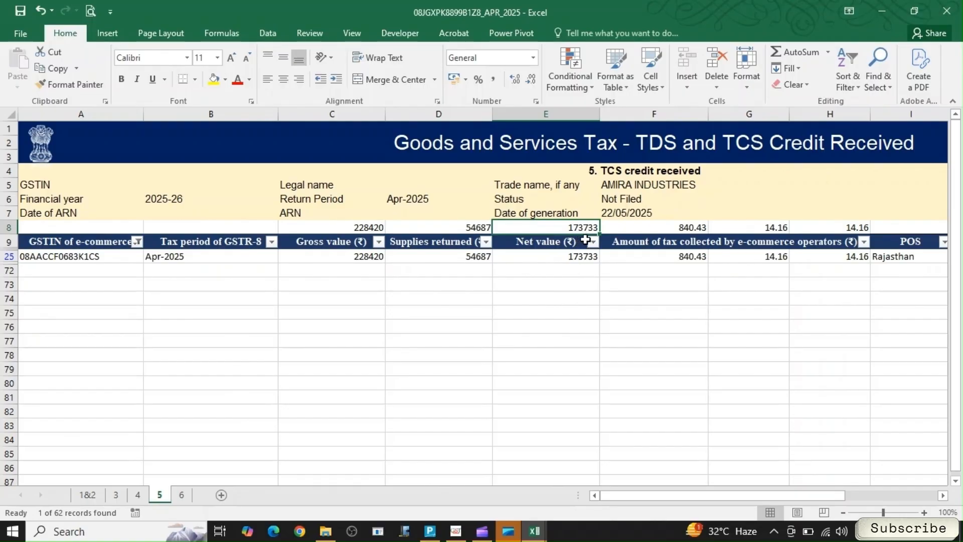
pyautogui.click(571, 257)
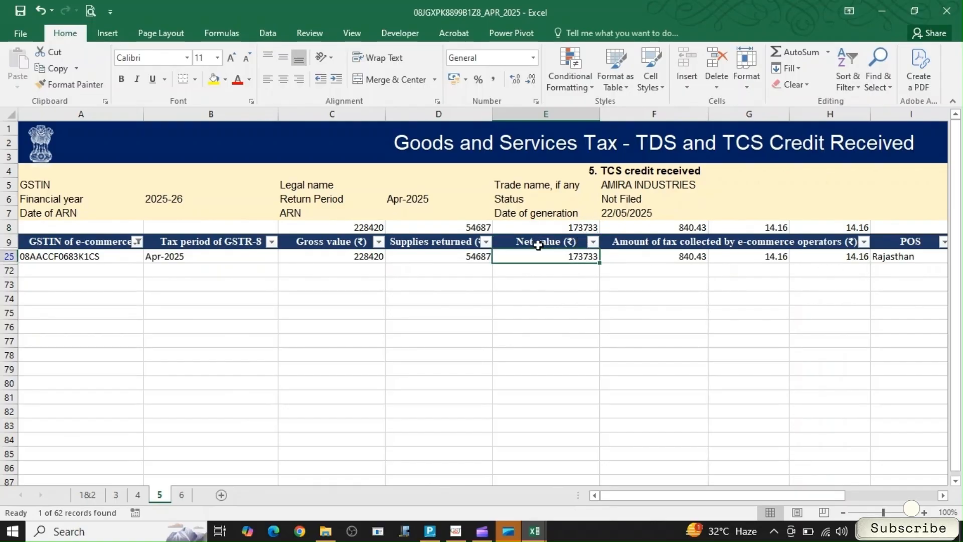
pyautogui.click(553, 232)
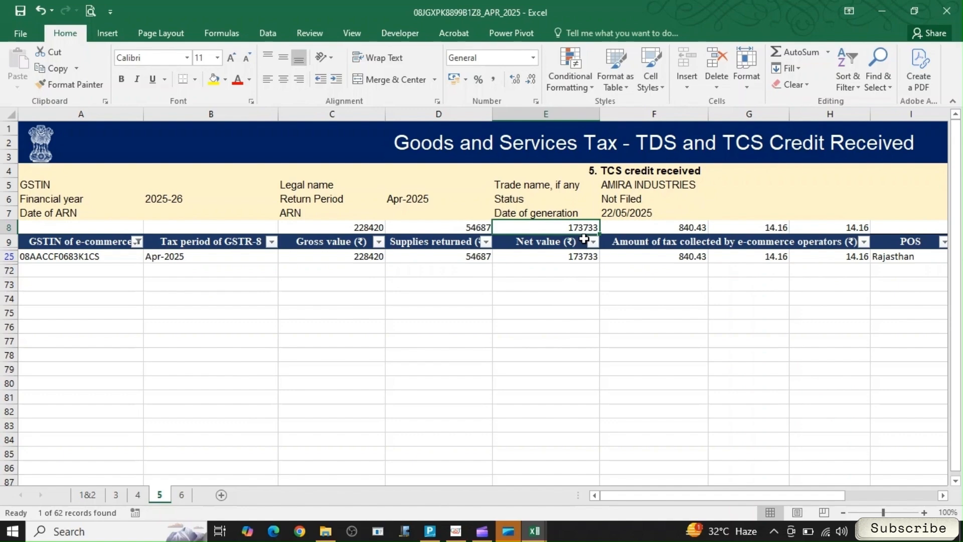
pyautogui.hotkey('alt', 'Tab')
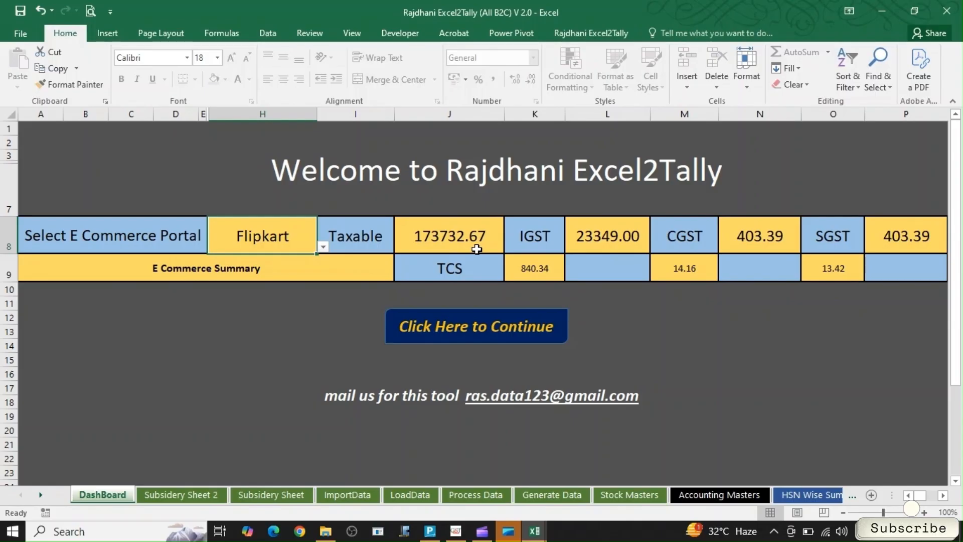
# - Compare the IGST, CGST and SGST TCS amounts on the DashBoard with the filtered operator's tax collected in the TCS credit workbook
pyautogui.press('alt')
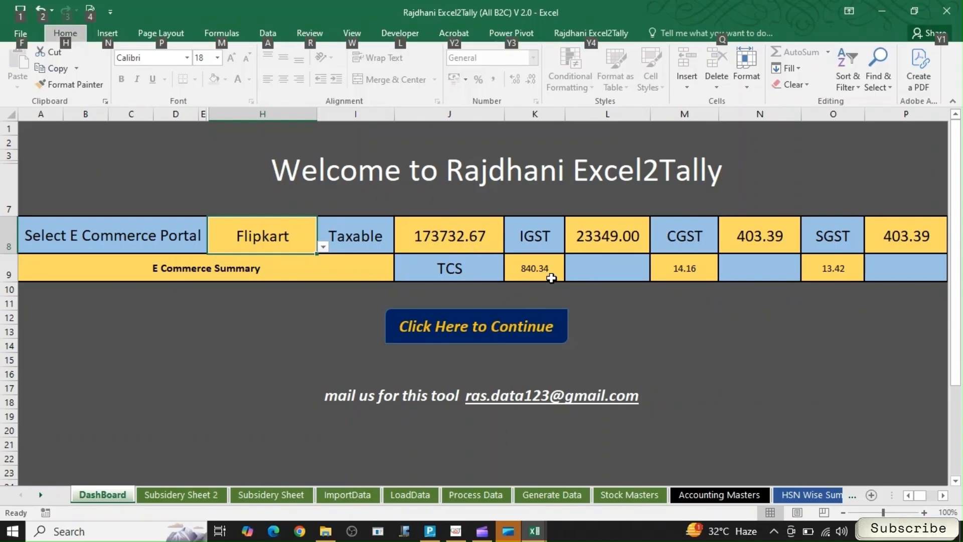
pyautogui.press('alt')
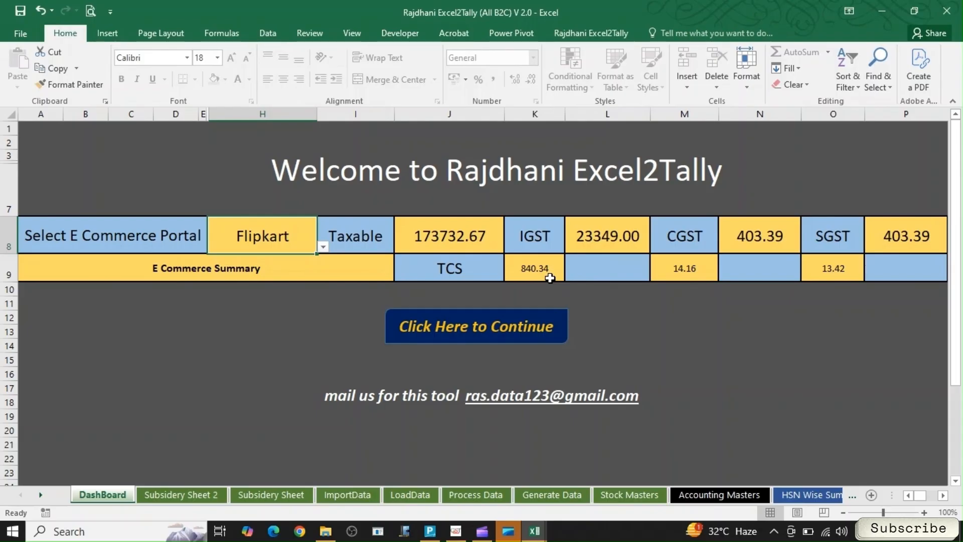
pyautogui.hotkey('alt', 'Tab')
pyautogui.click(677, 257)
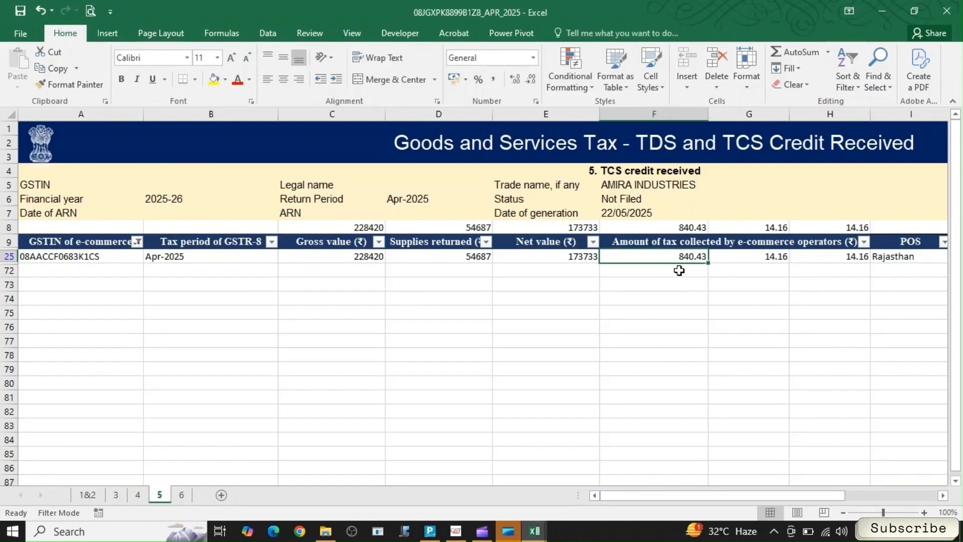
pyautogui.hotkey('alt', 'Tab')
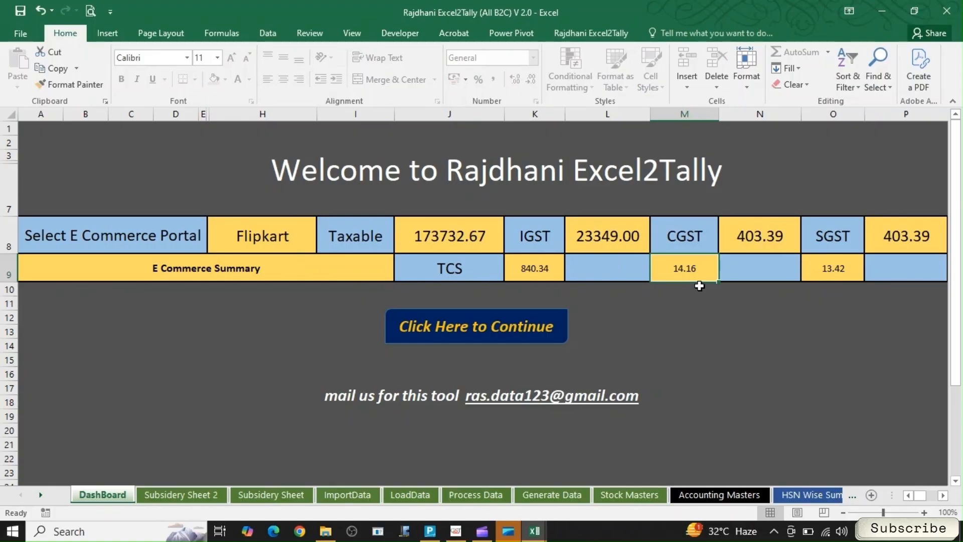
pyautogui.hotkey('alt', 'Tab')
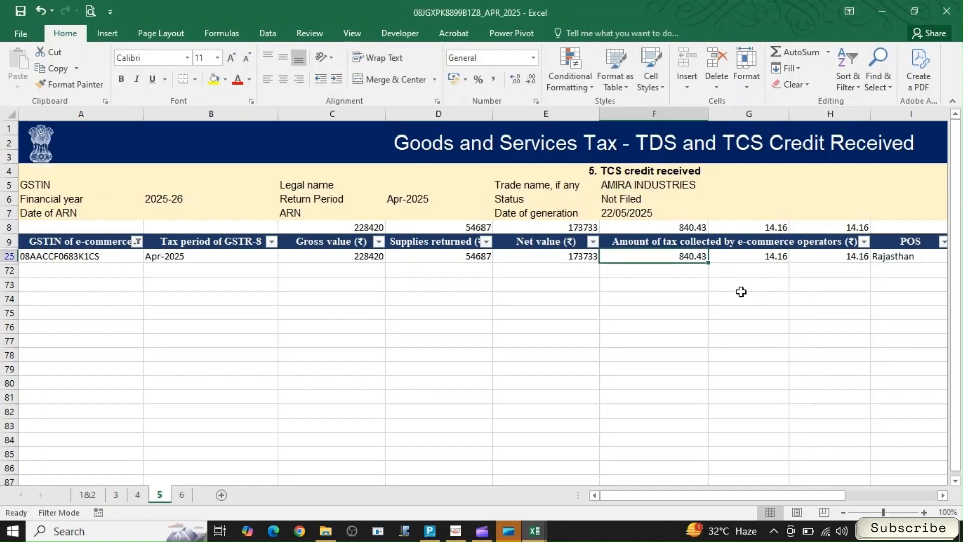
pyautogui.click(755, 256)
pyautogui.click(815, 257)
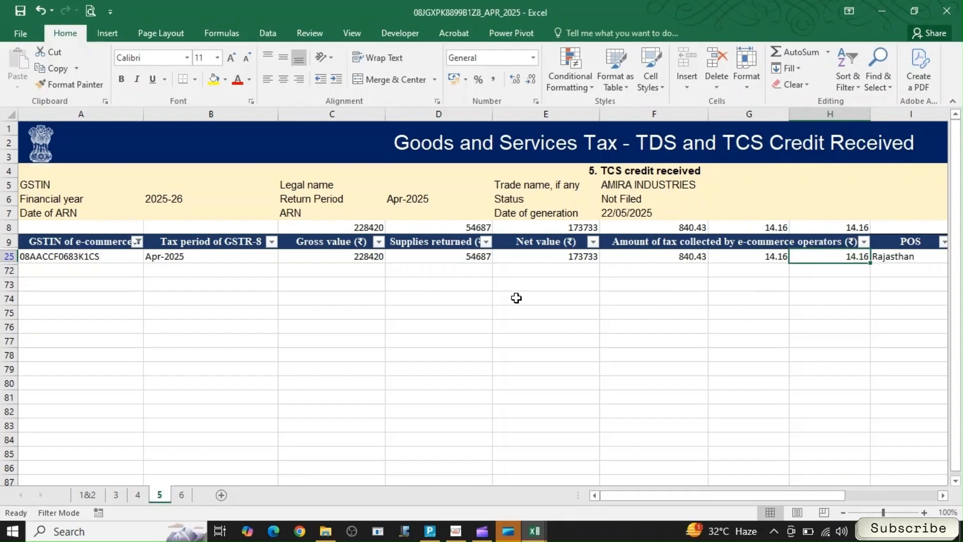
# - Run Process Data on the loaded Flipkart data in the Rajdhani Excel2Tally workbook
pyautogui.hotkey('alt', 'Tab')
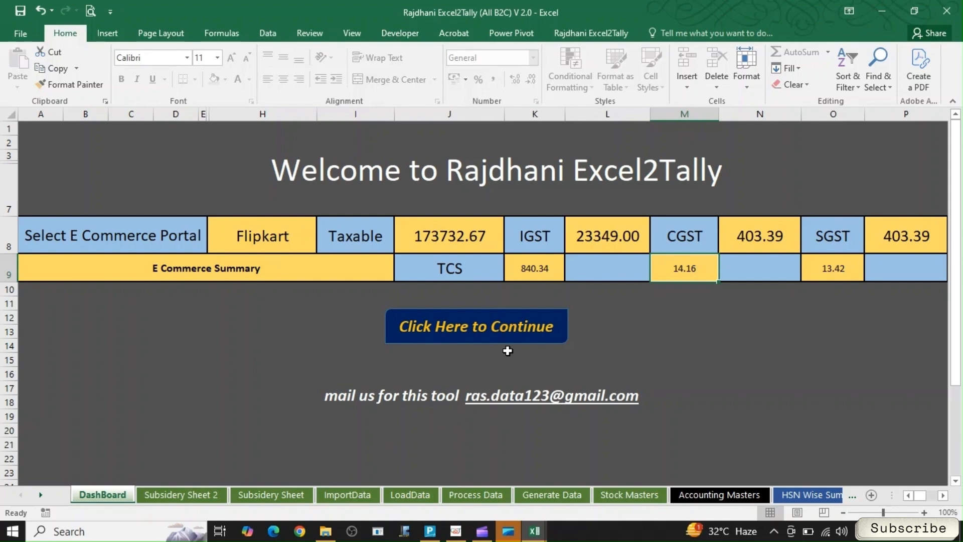
pyautogui.click(599, 30)
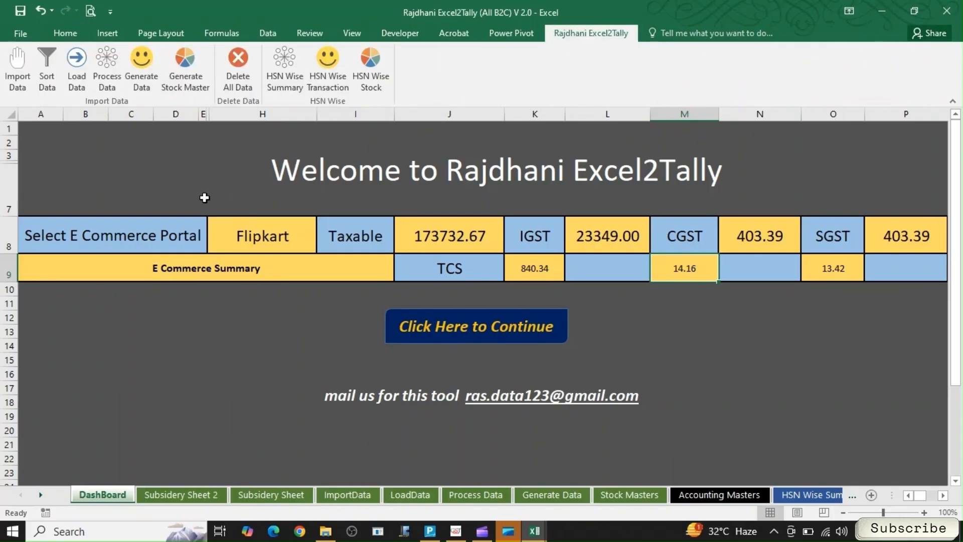
pyautogui.click(109, 79)
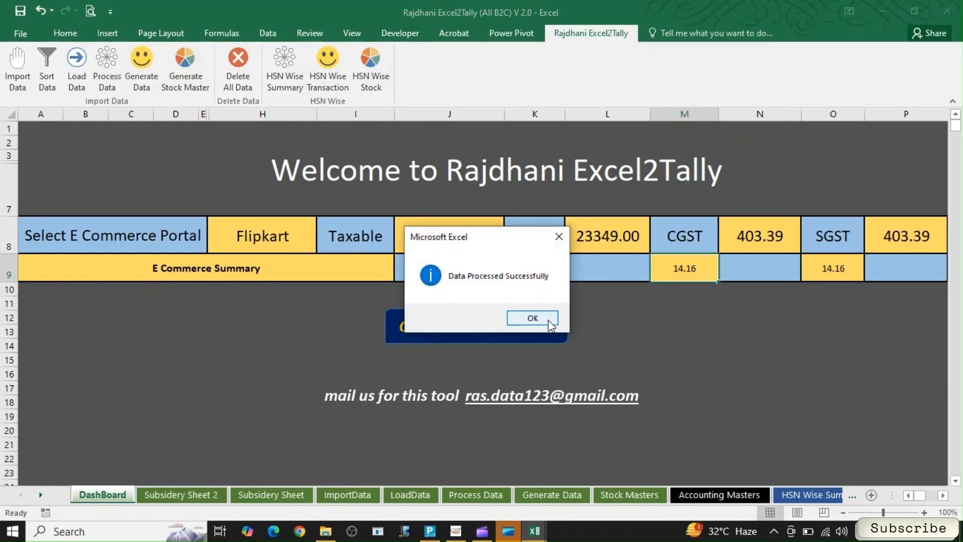
pyautogui.click(550, 323)
# - Run Generate Data for the processed Flipkart transactions and create the item list with Generate Stock Master
pyautogui.click(142, 70)
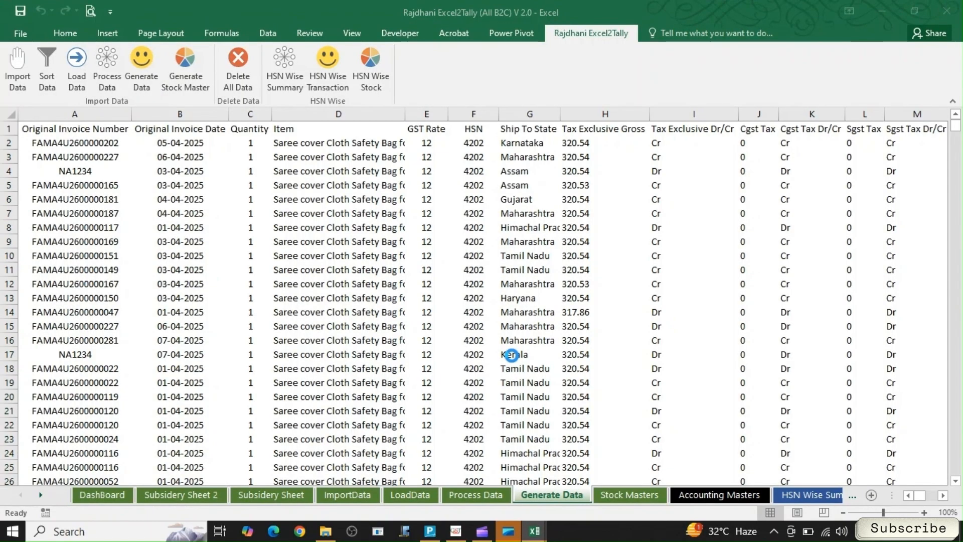
pyautogui.click(534, 318)
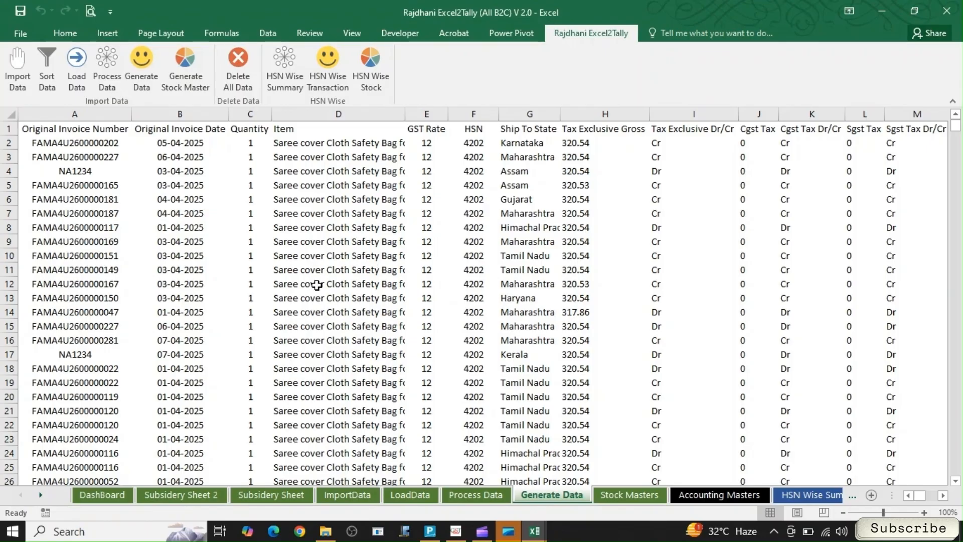
pyautogui.click(174, 79)
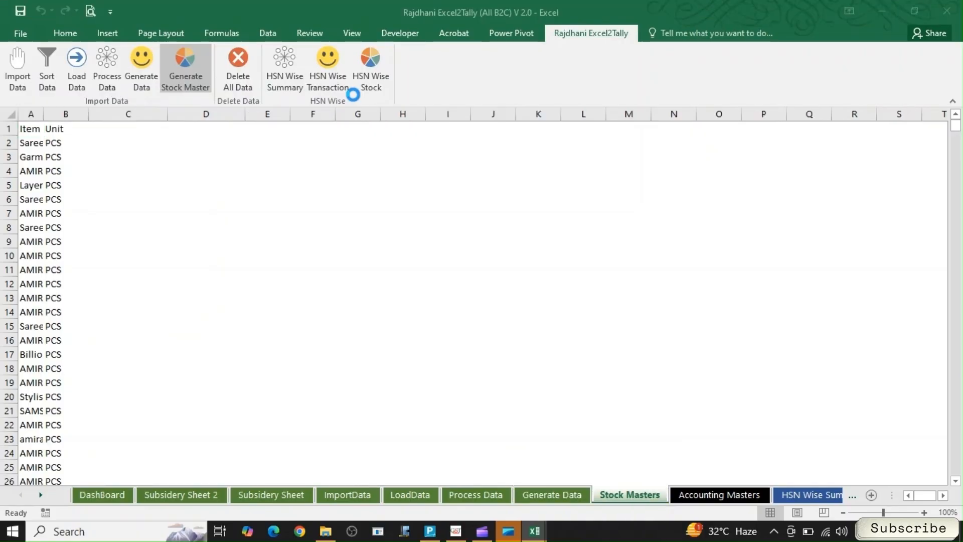
pyautogui.click(552, 318)
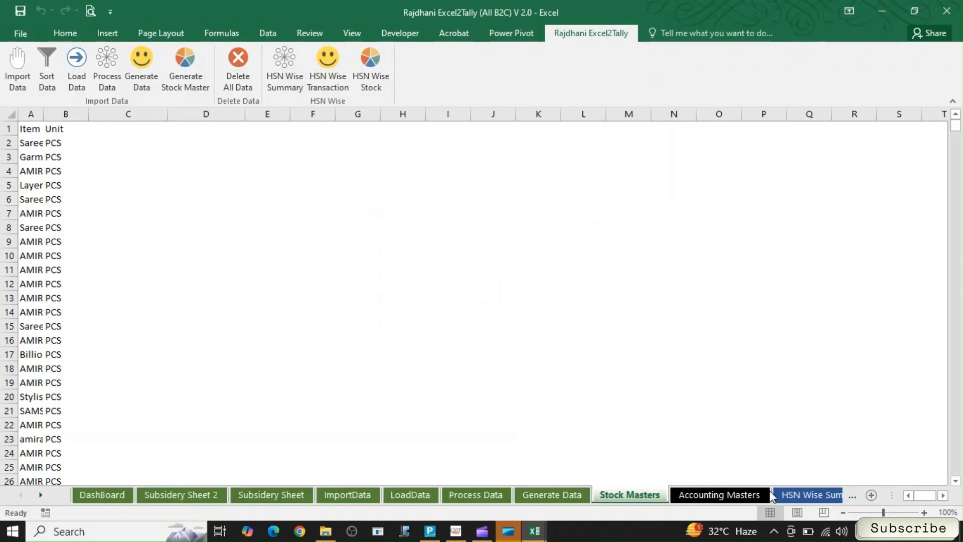
# - Create the HSN Wise Summary for Flipkart on its own sheet with voucher date 30-04-2025
pyautogui.click(803, 498)
pyautogui.click(803, 498)
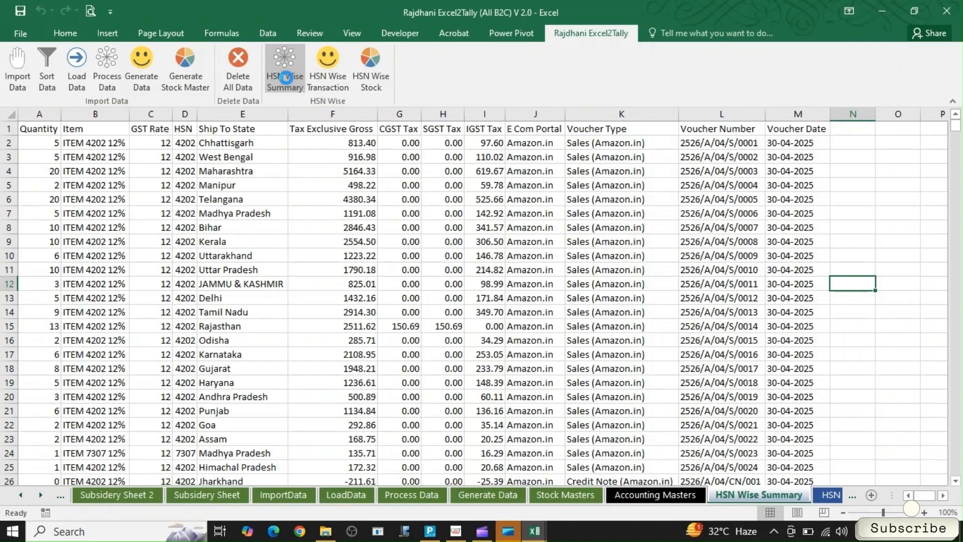
pyautogui.click(284, 70)
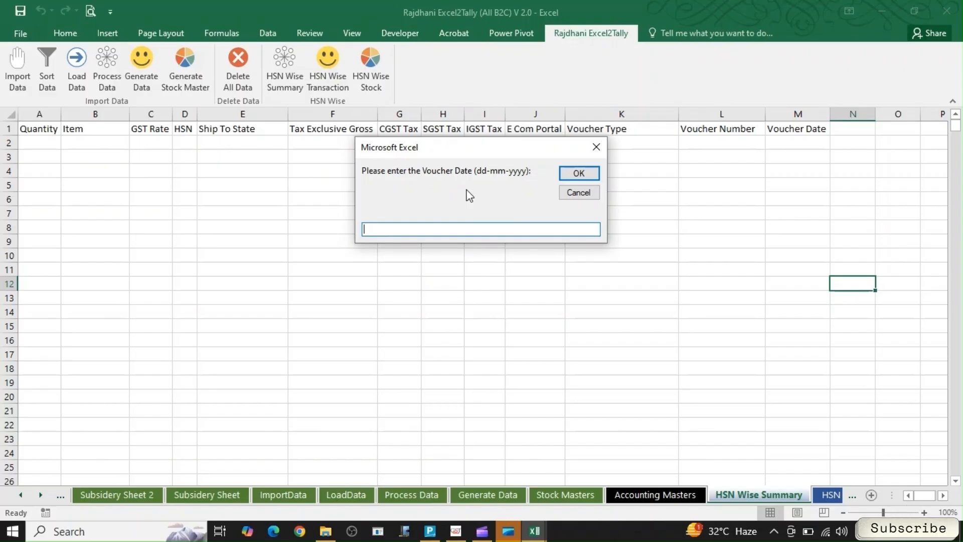
pyautogui.write('30-06-2020')
pyautogui.press('Return')
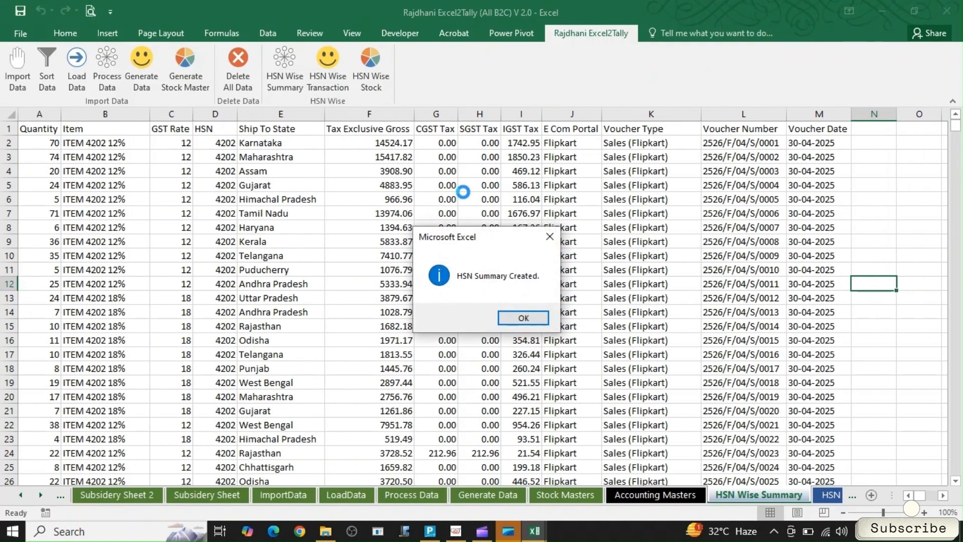
pyautogui.click(521, 317)
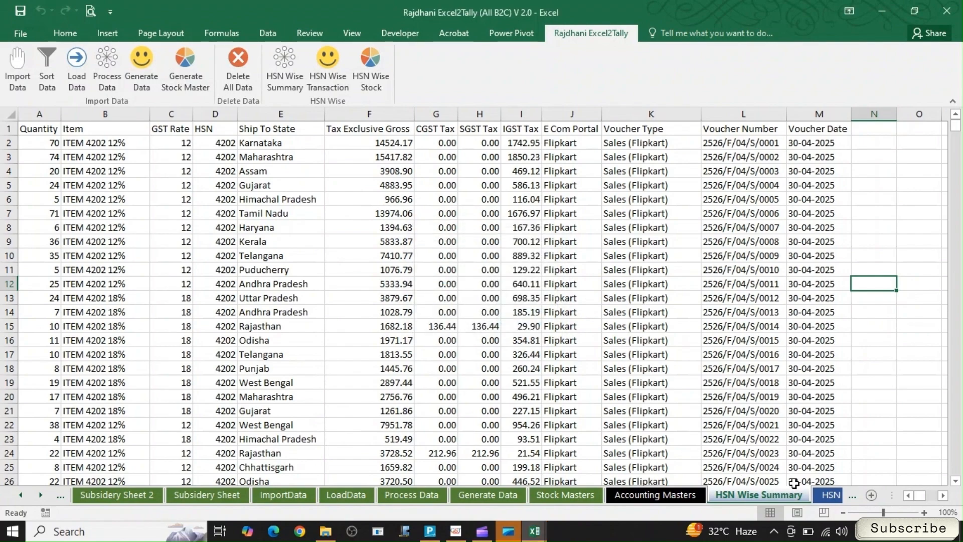
# - Create the HSN Wise Transaction data and the HSN Wise Stock list on their respective sheets
pyautogui.click(830, 494)
pyautogui.click(327, 68)
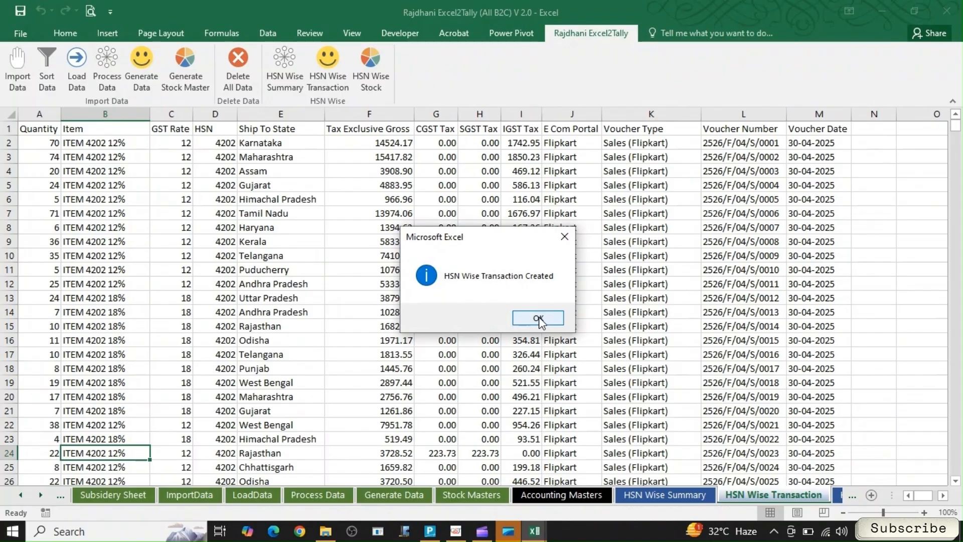
pyautogui.click(537, 318)
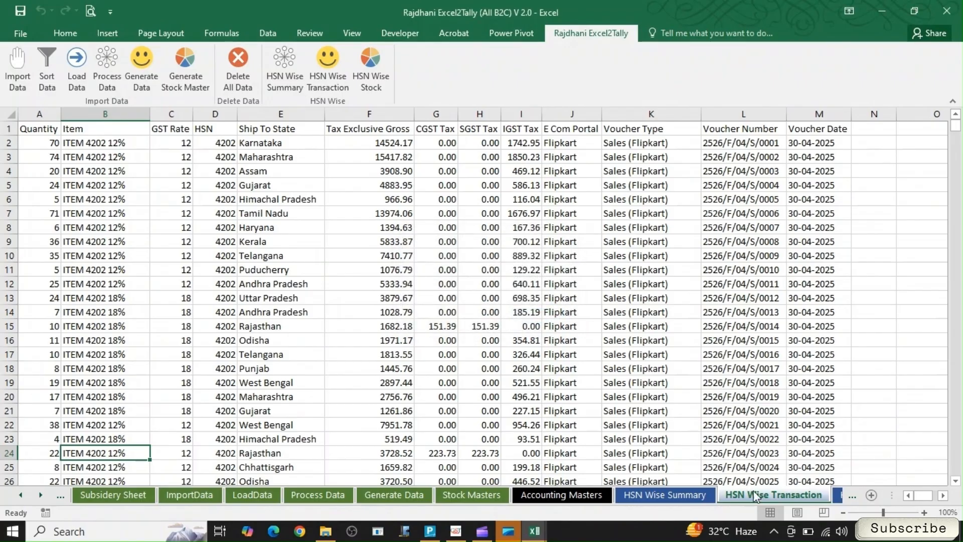
pyautogui.click(837, 495)
pyautogui.click(371, 71)
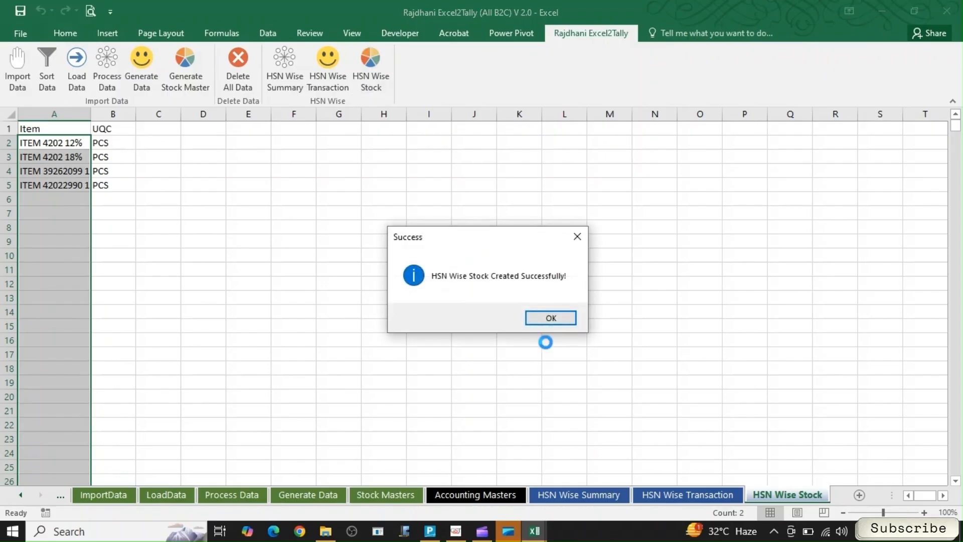
pyautogui.click(551, 324)
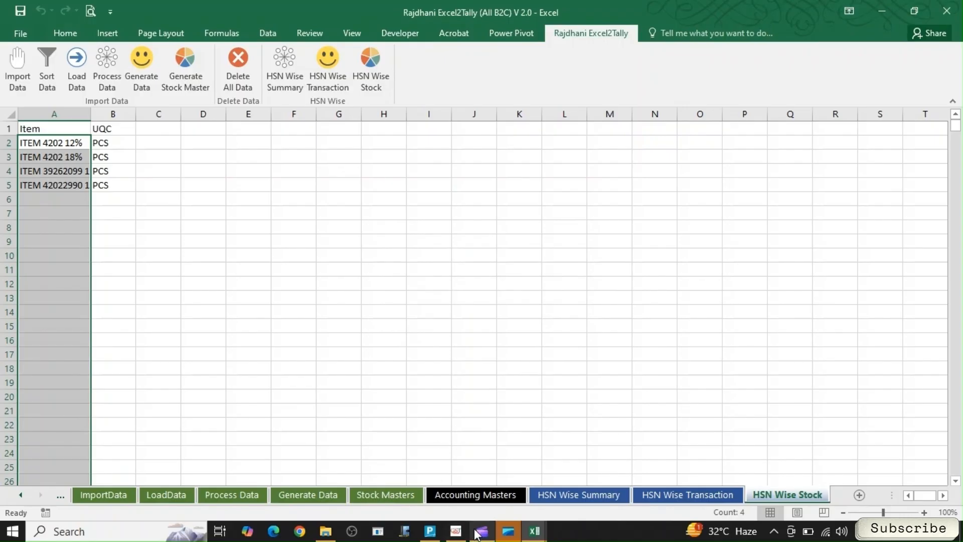
# - Switch to TallyPrime and review the Day Book of the HSN Wise E Com company
pyautogui.click(430, 531)
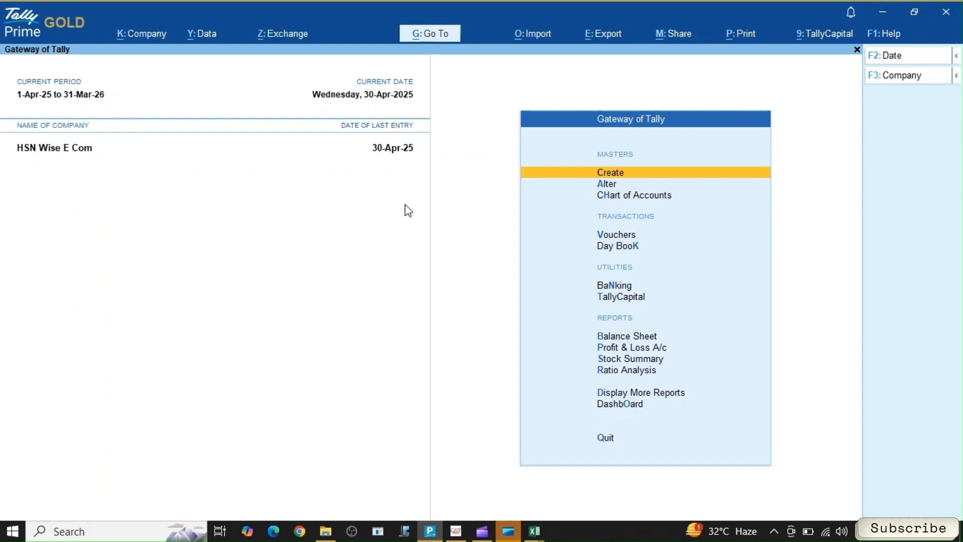
pyautogui.press('d')
pyautogui.press('d')
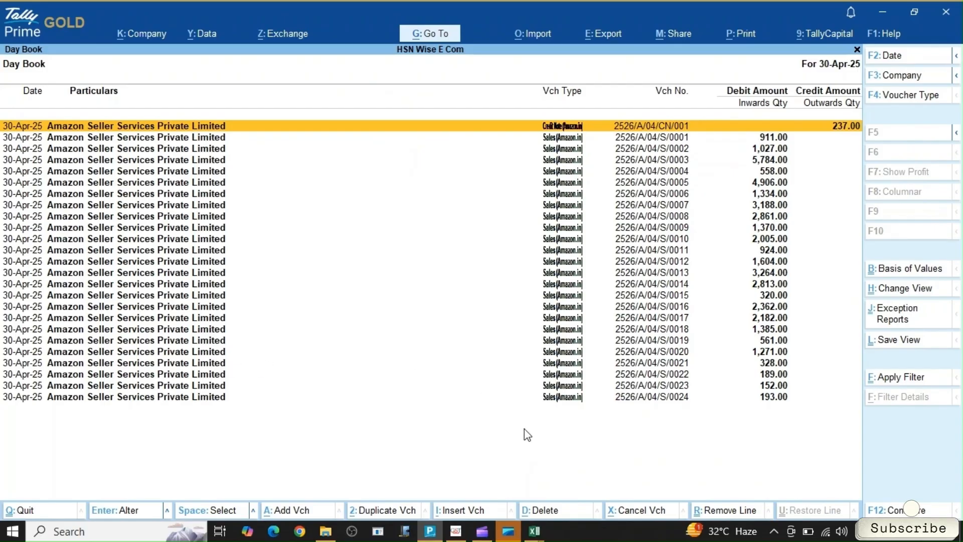
pyautogui.press('Escape')
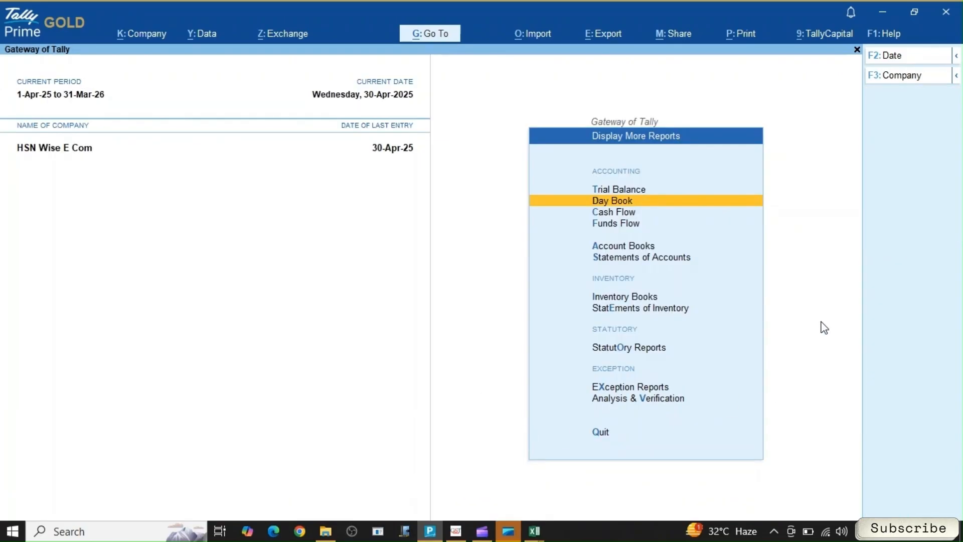
# - Set up a masters import in Excel format from the file Rajdhani Excel2Tally (All B2C) V 2.0.xlsm
pyautogui.hotkey('alt', 'o')
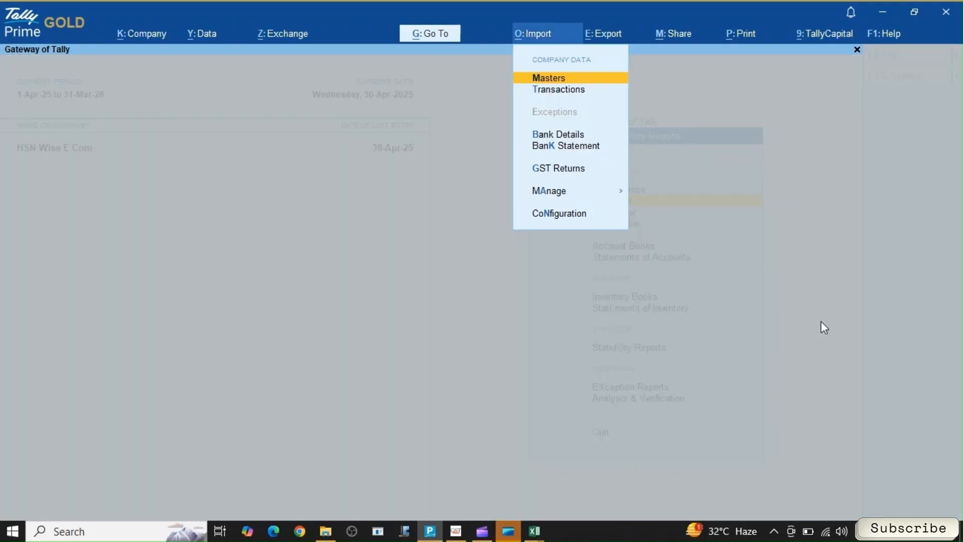
pyautogui.press('Return')
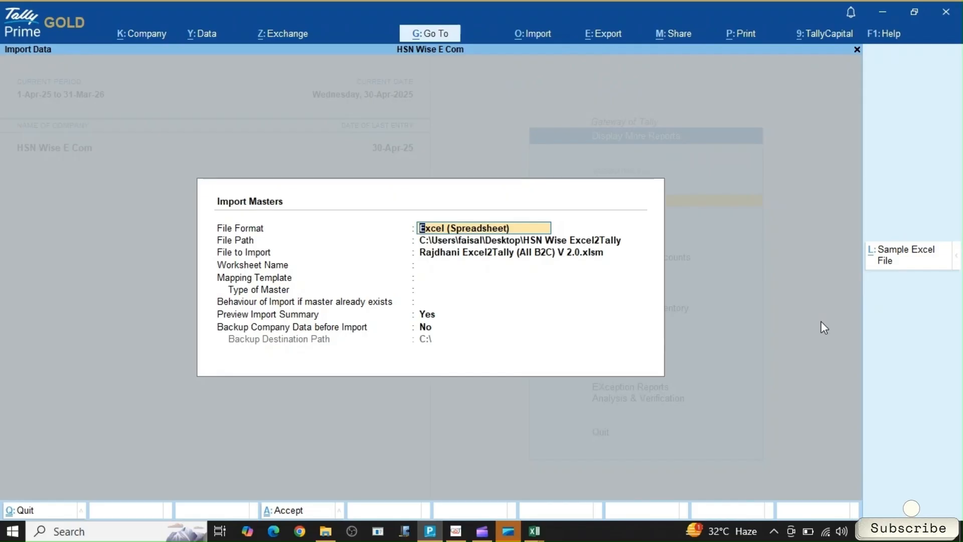
pyautogui.press('Return')
pyautogui.press('Return')
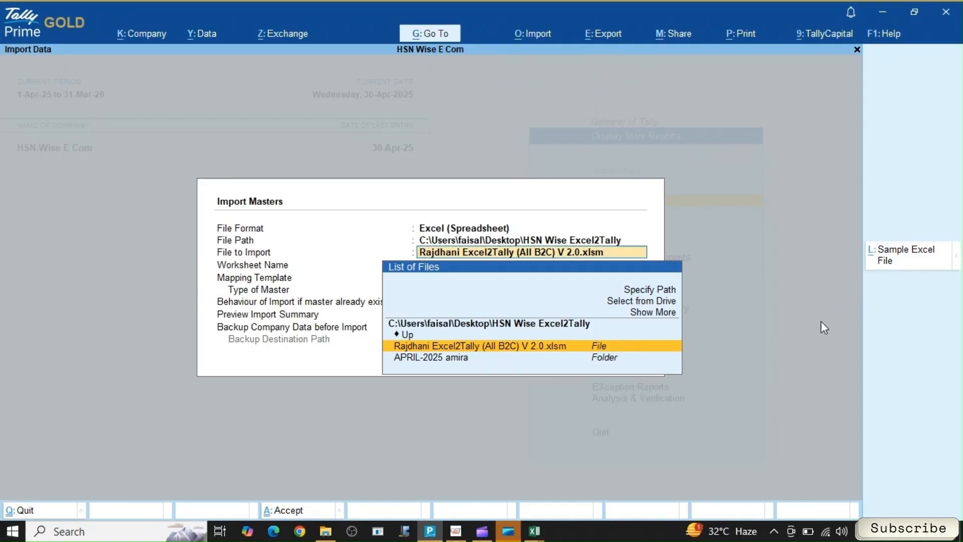
pyautogui.press('Return')
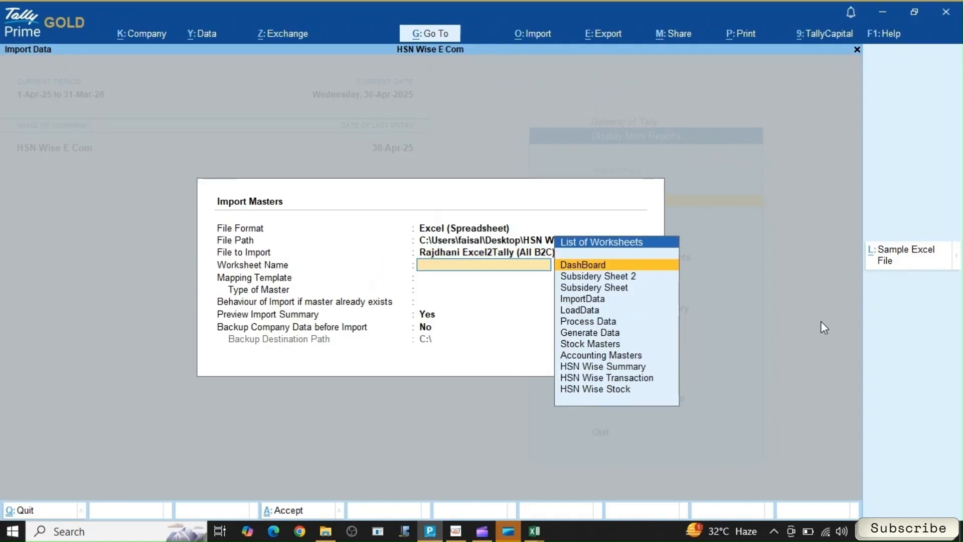
# - Choose the HSN Wise Stock worksheet and the HSN Wise Stock mapping template for the masters import
pyautogui.press('Down')
pyautogui.press('Down')
pyautogui.press('Down')
pyautogui.press('Down')
pyautogui.press('Down')
pyautogui.press('Down')
pyautogui.press('Down')
pyautogui.press('Down')
pyautogui.press('Down')
pyautogui.press('Down')
pyautogui.press('Down')
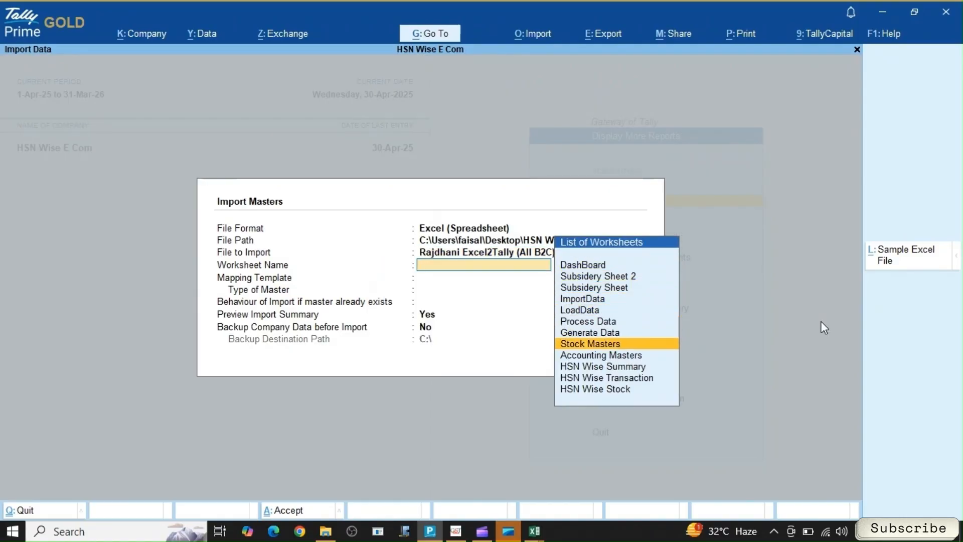
pyautogui.press('Return')
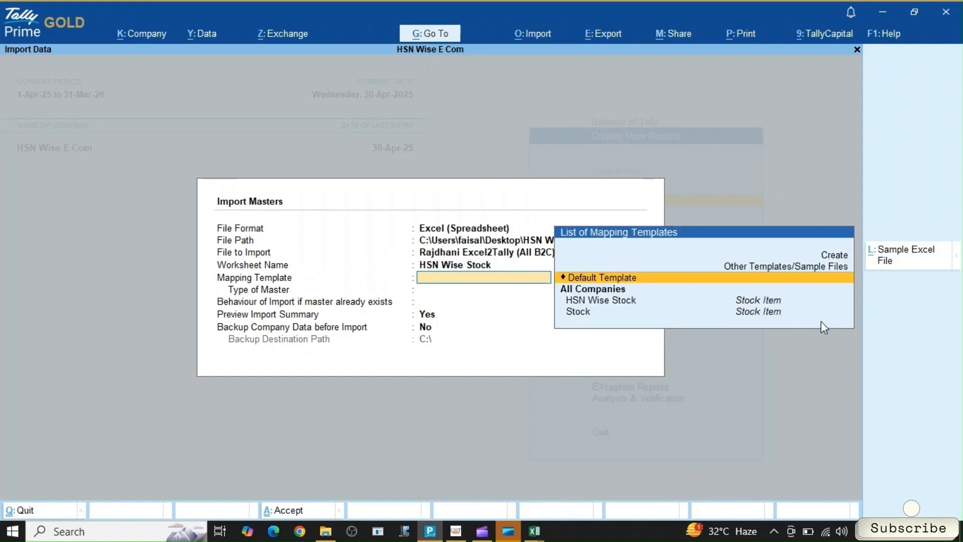
pyautogui.press('Down')
pyautogui.press('Return')
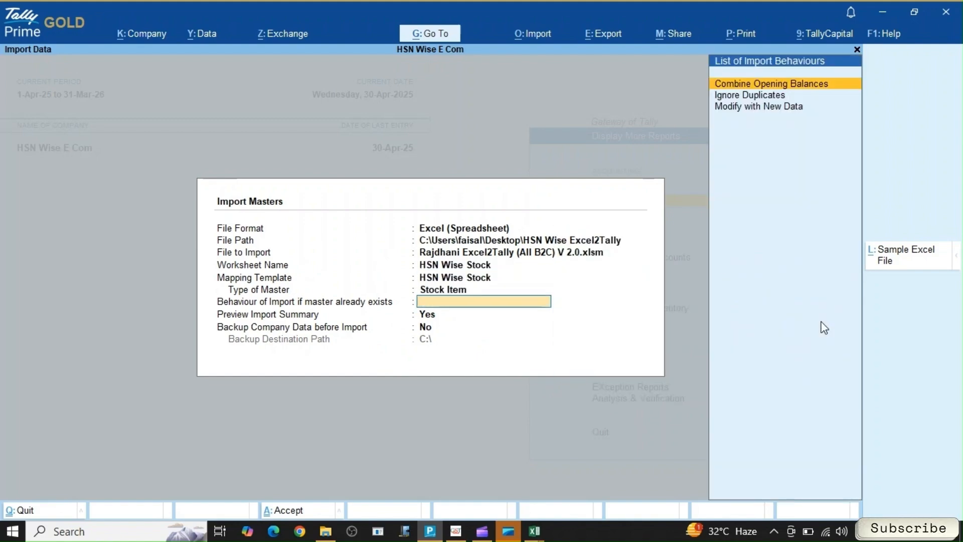
# - Set existing masters to Modify with New Data, import the stock items and return to the Gateway of Tally
pyautogui.press('Down')
pyautogui.press('Down')
pyautogui.press('Return')
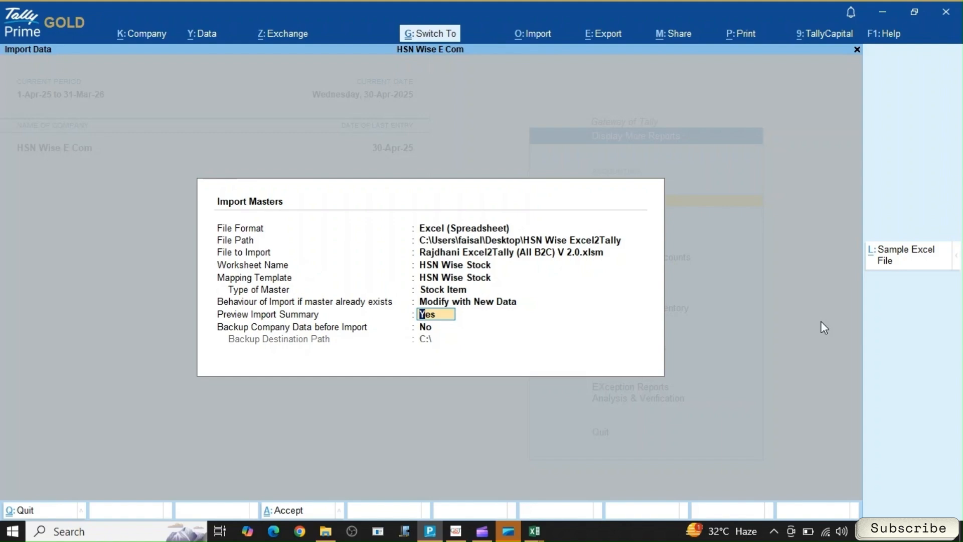
pyautogui.hotkey('ctrl', 'a')
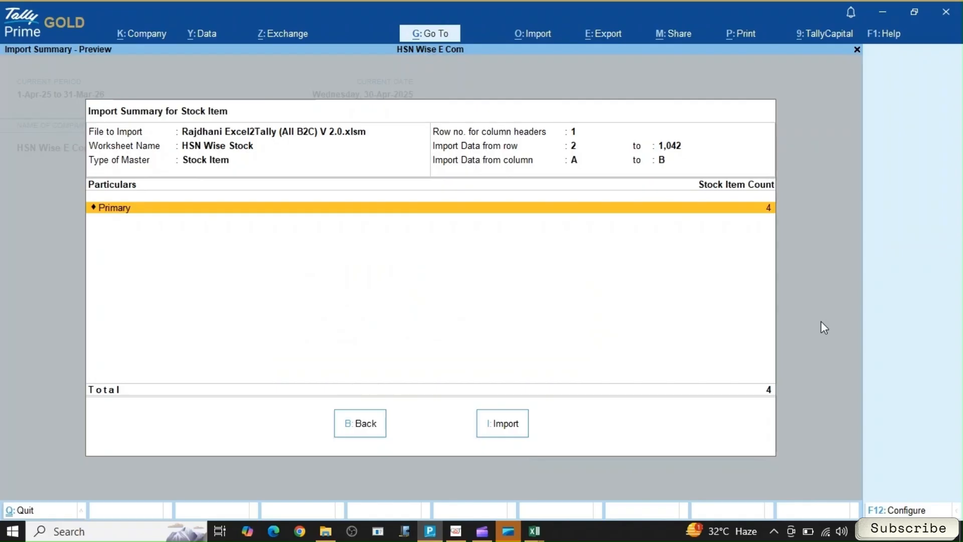
pyautogui.press('i')
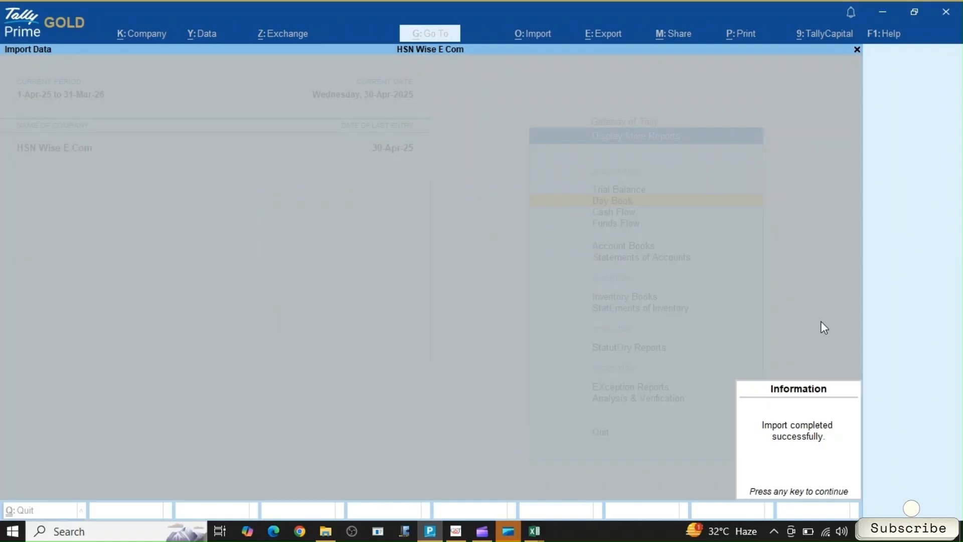
pyautogui.press('Return')
pyautogui.press('Escape')
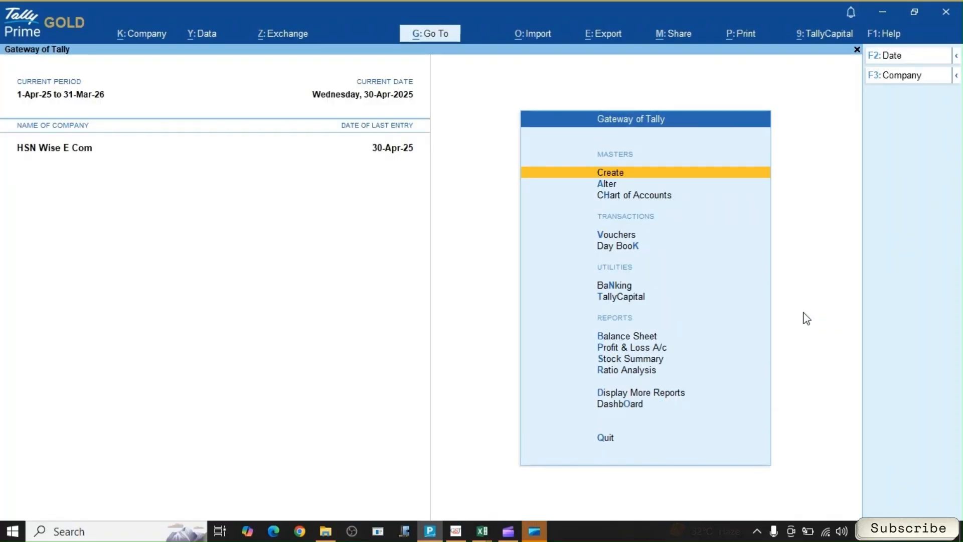
# - Set up a transactions import from Rajdhani Excel2Tally (All B2C) V 2.0.xlsm, using the HSN Wise Transaction worksheet and HSN Wise Transactions mapping template
pyautogui.hotkey('alt', 'o')
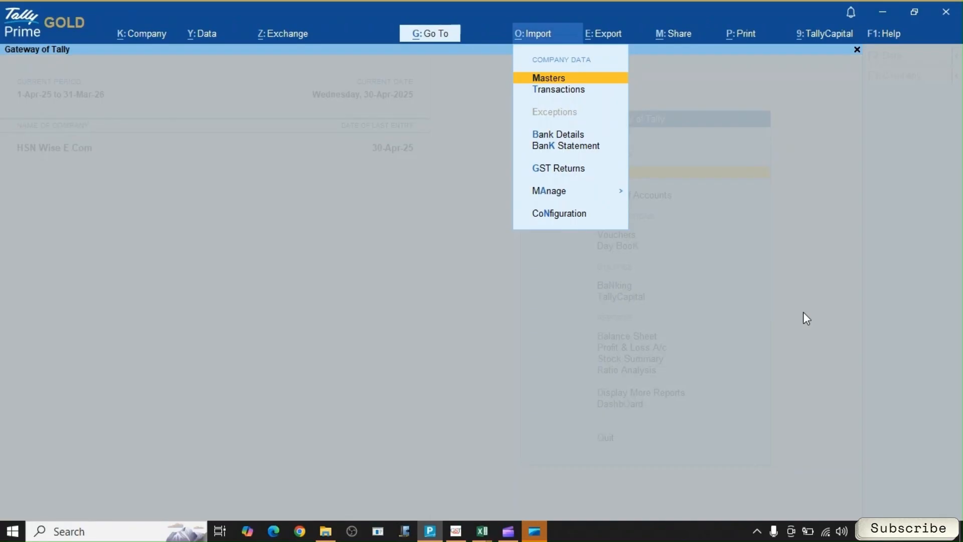
pyautogui.press('Down')
pyautogui.press('Return')
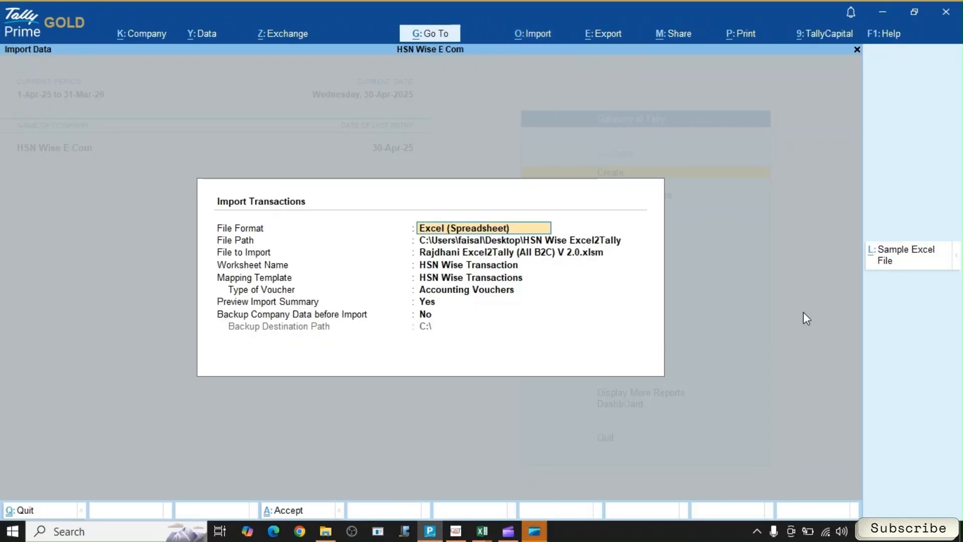
pyautogui.press('Return')
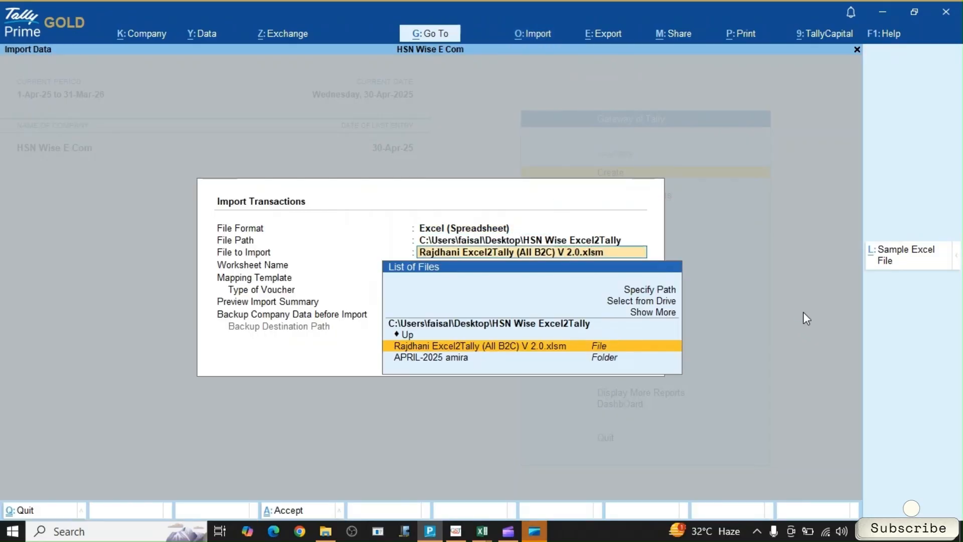
pyautogui.press('Return')
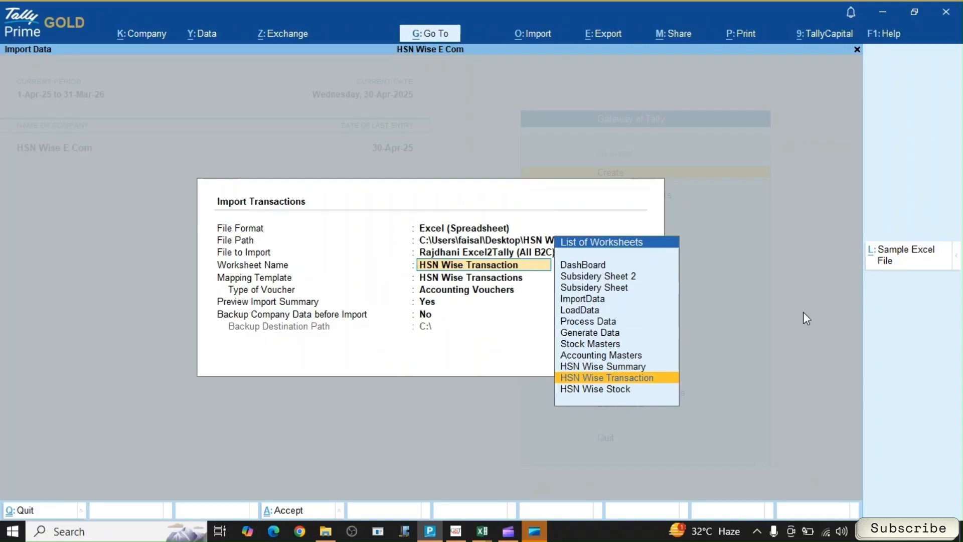
pyautogui.press('Return')
pyautogui.press('Return')
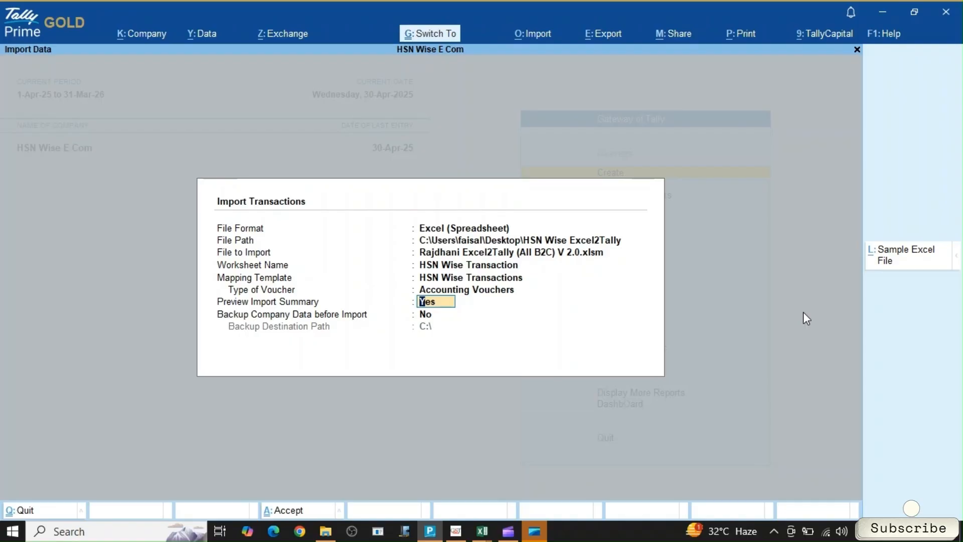
# - Accept the import settings, import the previewed accounting vouchers and return to the Gateway of Tally
pyautogui.hotkey('ctrl', 'a')
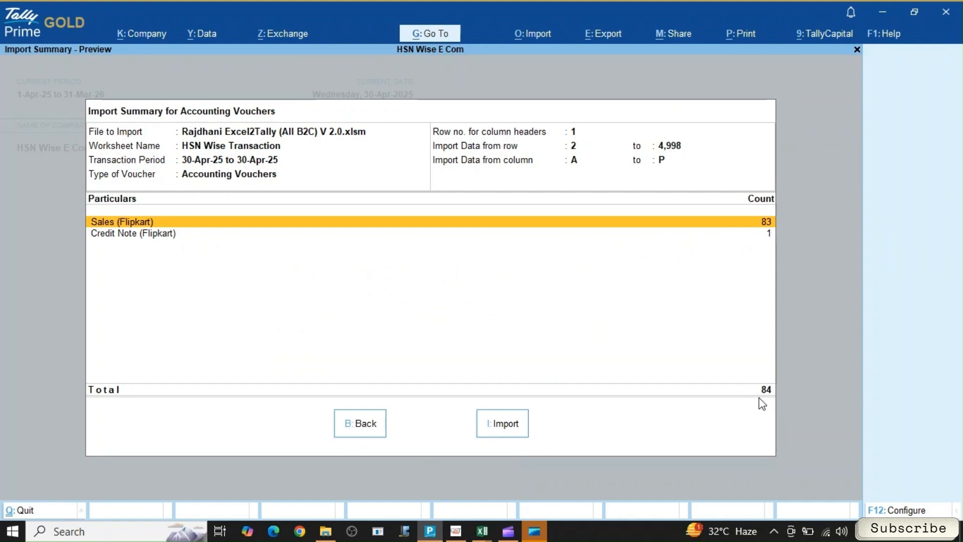
pyautogui.press('i')
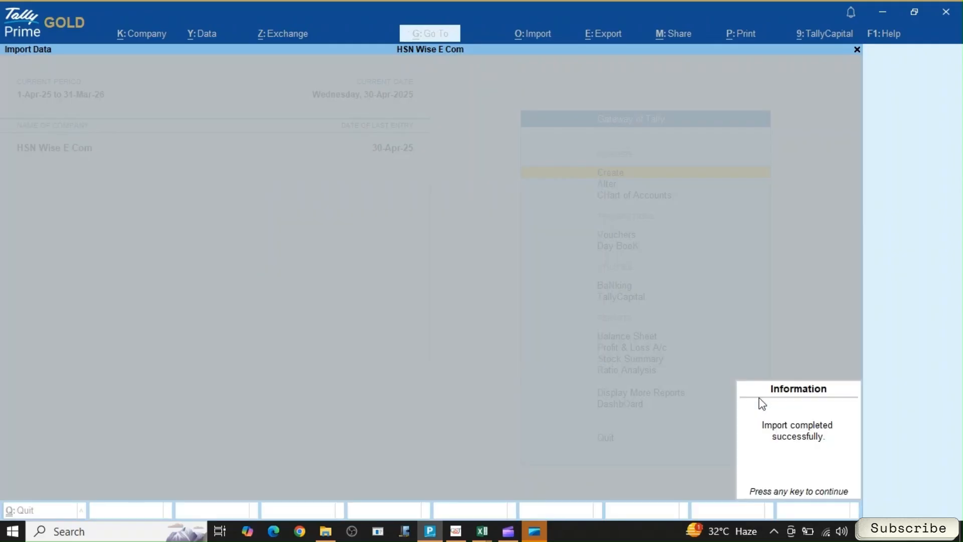
pyautogui.click(762, 402)
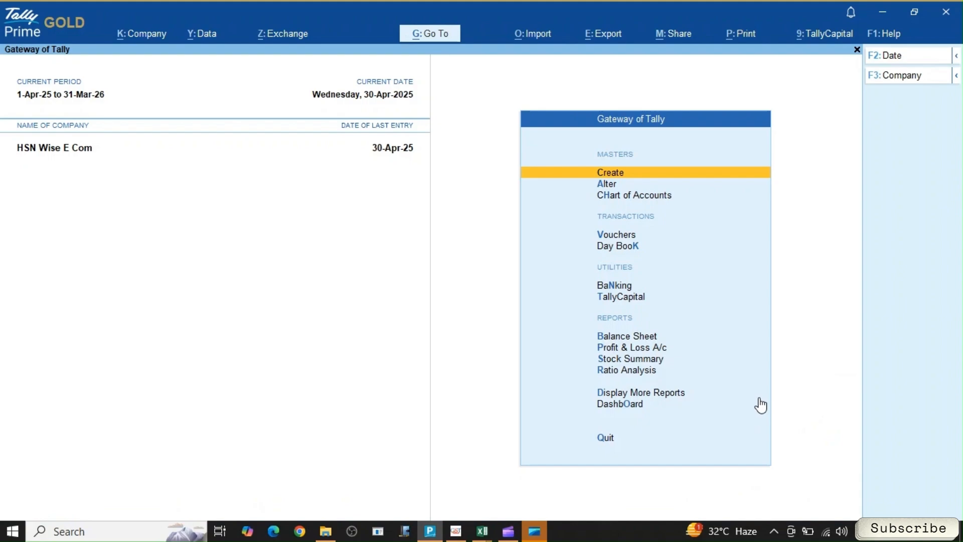
# - Review the imported Amazon and Flipkart vouchers in the Day Book and return to the Gateway of Tally
pyautogui.press('d')
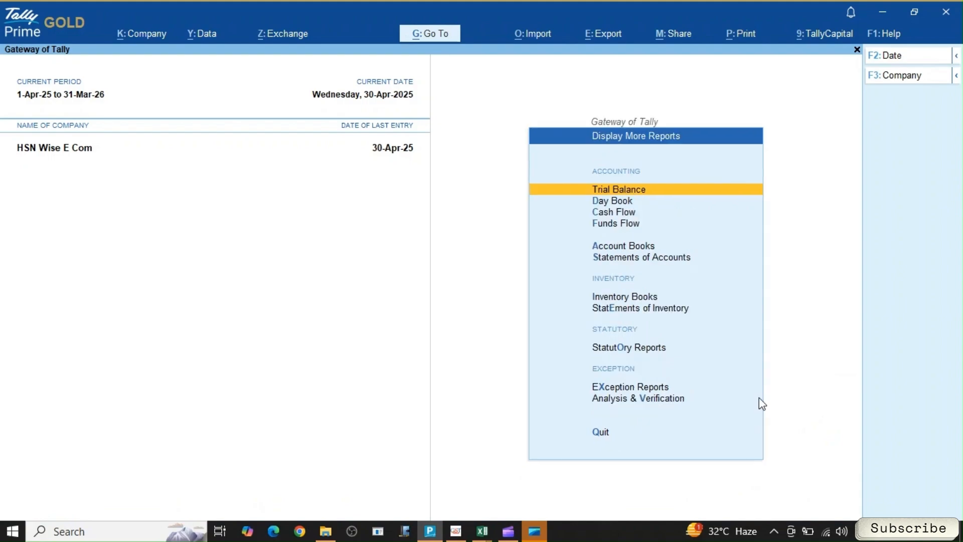
pyautogui.press('d')
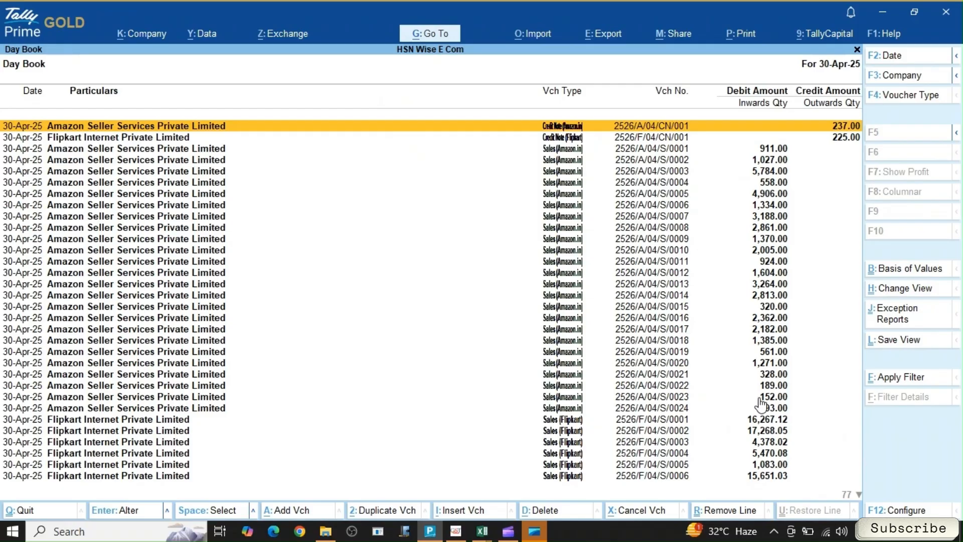
pyautogui.press('Down')
pyautogui.press('Down')
pyautogui.press('Up')
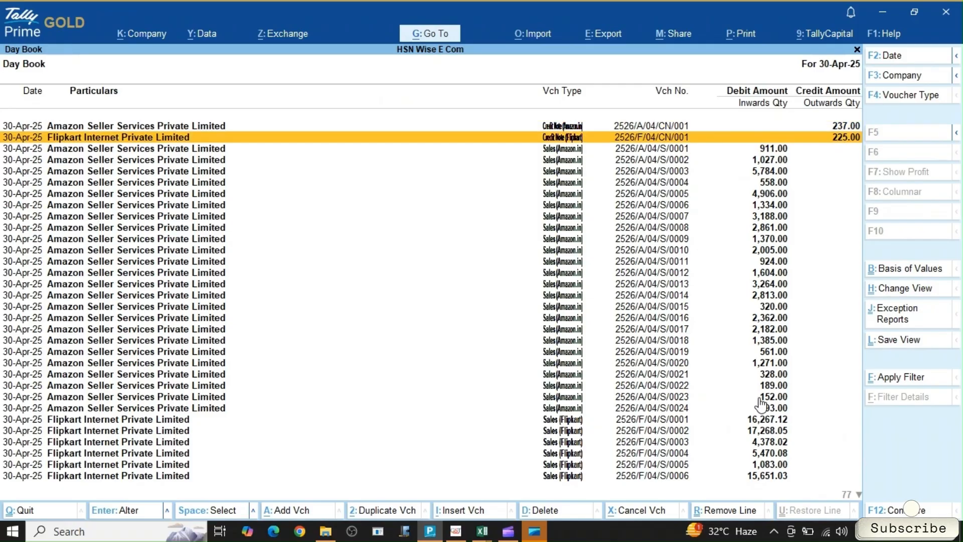
pyautogui.press('Down')
pyautogui.press('Down')
pyautogui.press('Down')
pyautogui.press('Down')
pyautogui.press('Down')
pyautogui.press('Down')
pyautogui.press('Down')
pyautogui.press('Down')
pyautogui.press('Down')
pyautogui.press('Down')
pyautogui.press('Down')
pyautogui.press('Down')
pyautogui.press('Down')
pyautogui.press('Down')
pyautogui.press('Down')
pyautogui.press('Down')
pyautogui.press('Down')
pyautogui.press('Down')
pyautogui.press('Down')
pyautogui.press('Down')
pyautogui.press('Down')
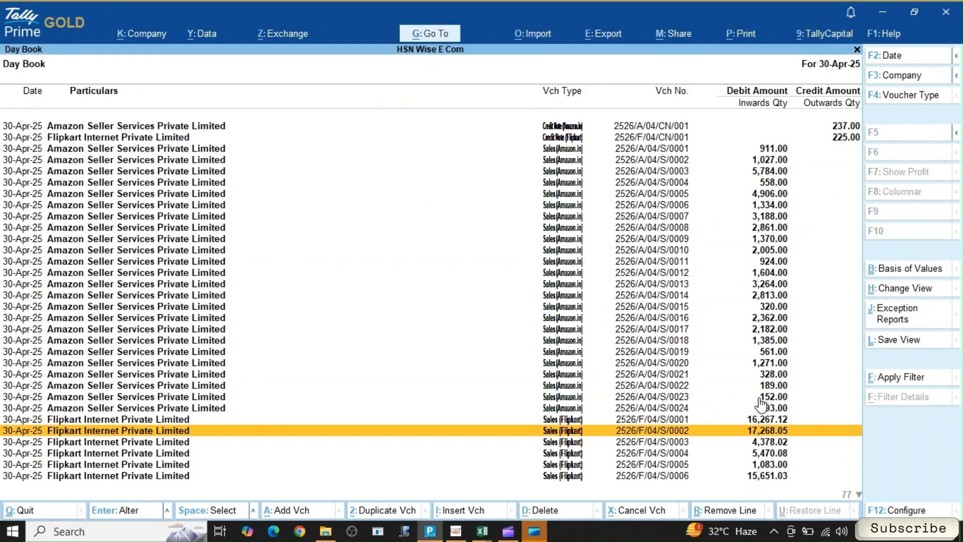
pyautogui.press('Down')
pyautogui.press('Down')
pyautogui.press('Down')
pyautogui.press('Down')
pyautogui.press('Down')
pyautogui.press('Down')
pyautogui.press('Down')
pyautogui.press('Down')
pyautogui.press('Down')
pyautogui.press('Down')
pyautogui.press('Down')
pyautogui.press('Down')
pyautogui.press('Down')
pyautogui.press('Down')
pyautogui.press('Down')
pyautogui.press('Down')
pyautogui.press('Down')
pyautogui.press('Down')
pyautogui.press('Down')
pyautogui.press('Down')
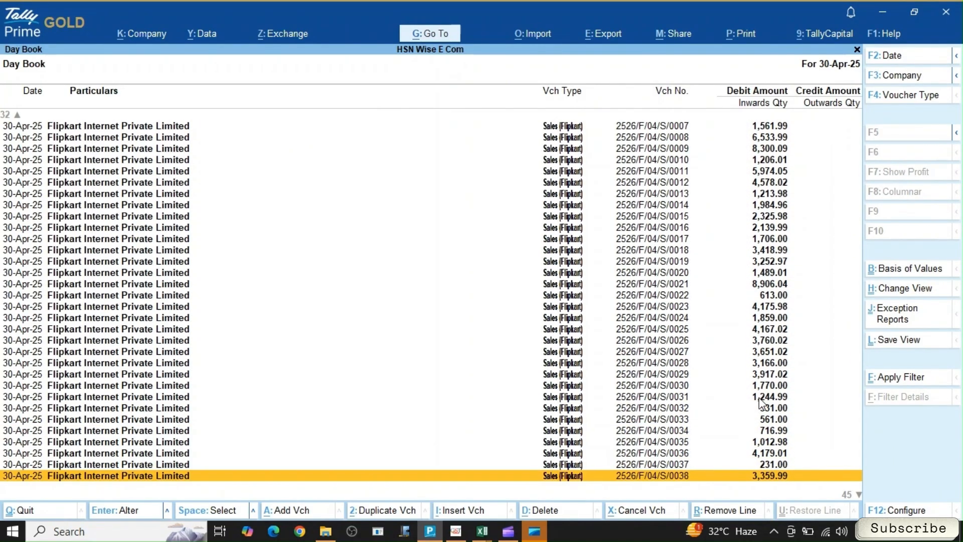
pyautogui.press('Escape')
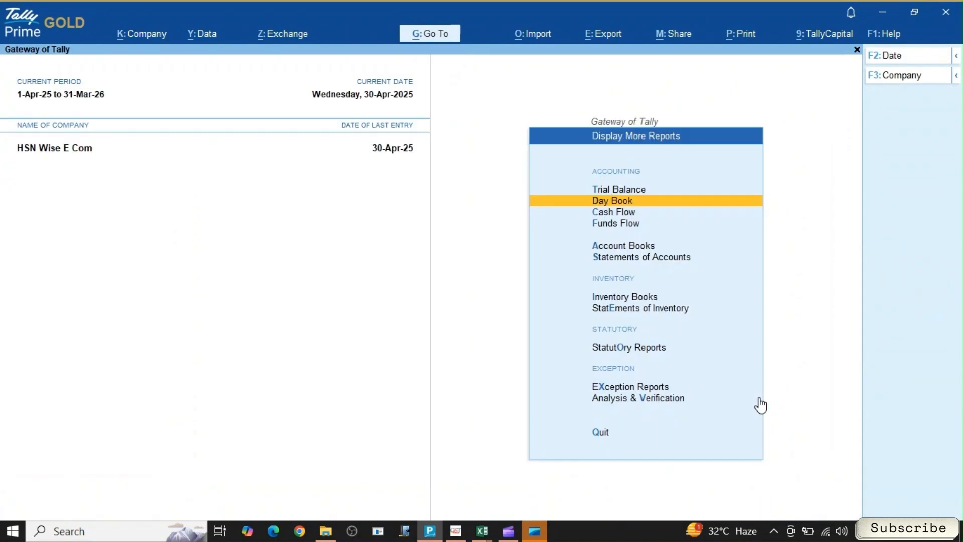
pyautogui.press('Escape')
pyautogui.press('Escape')
pyautogui.press('n')
# - Examine the April vouchers of the Sales ledger from the detailed Profit & Loss A/c, and close the report
pyautogui.press('p')
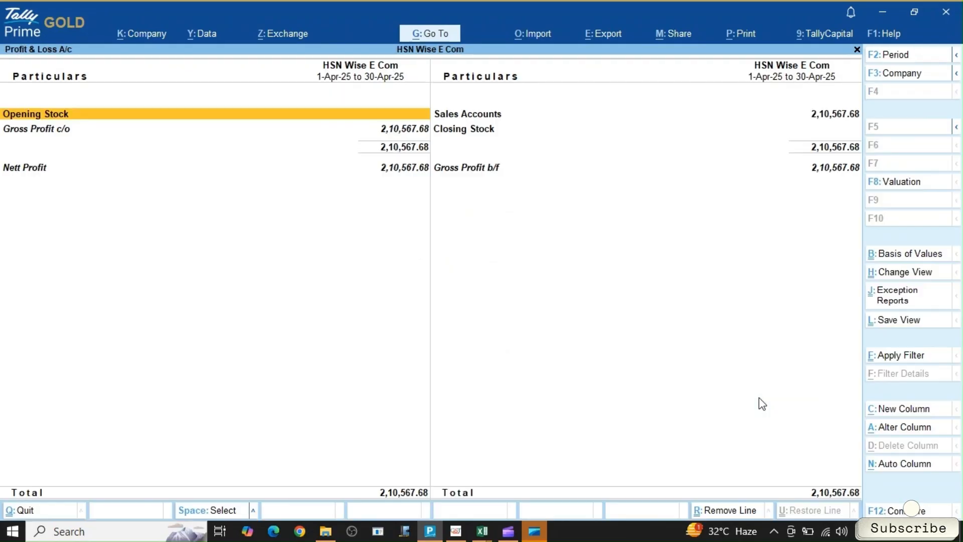
pyautogui.hotkey('alt', 'F5')
pyautogui.press('Right')
pyautogui.press('Down')
pyautogui.press('Return')
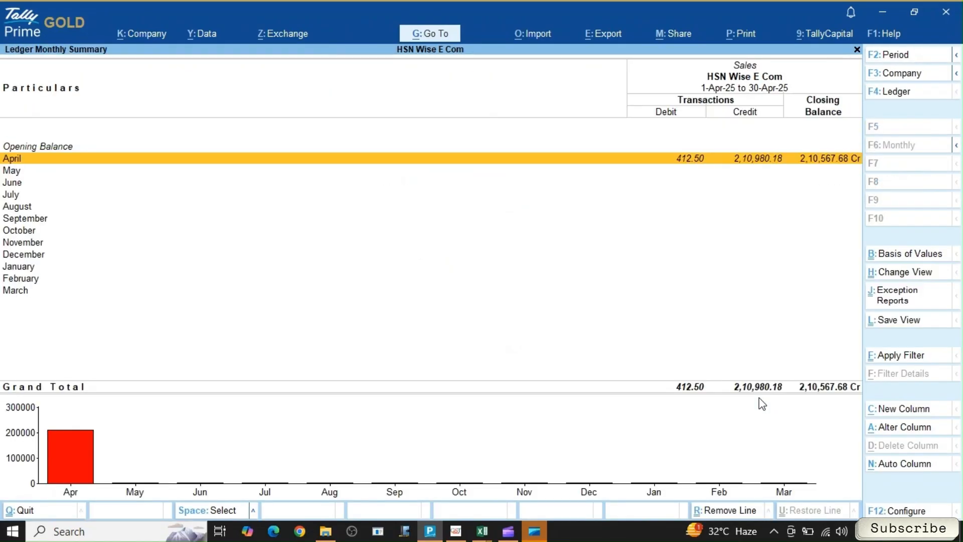
pyautogui.press('Return')
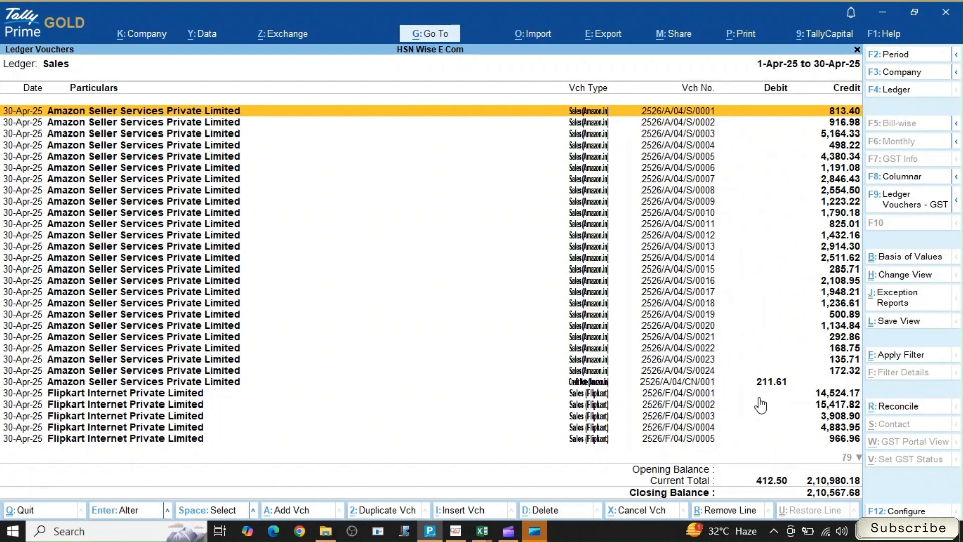
pyautogui.press('Down')
pyautogui.press('Escape')
pyautogui.press('Escape')
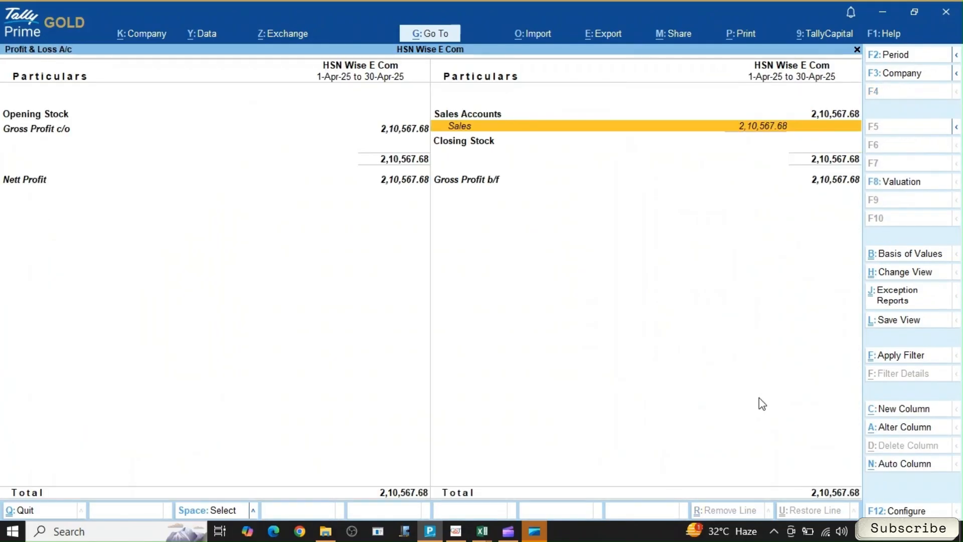
pyautogui.press('Escape')
# - Open the Balance Sheet and check the Amazon and Flipkart balances under Sundry Debtors
pyautogui.press('b')
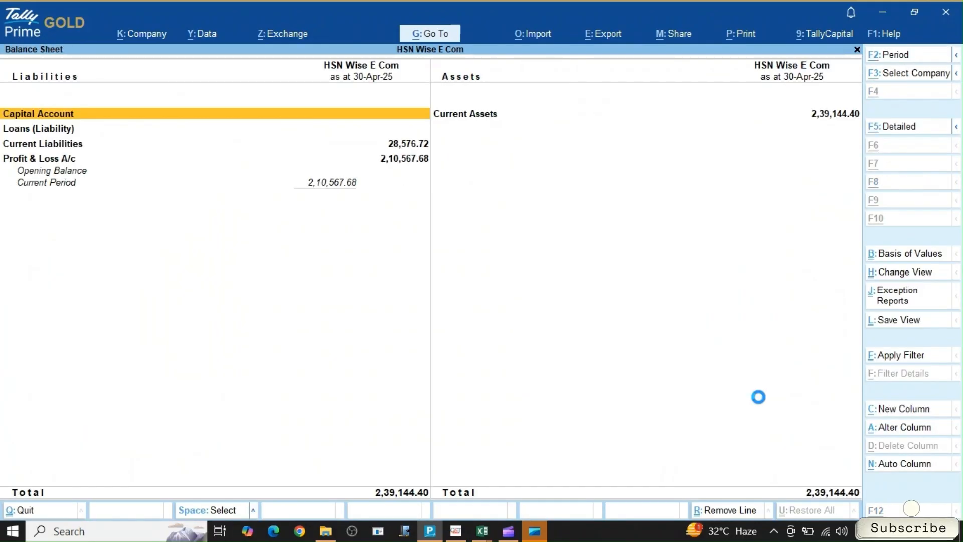
pyautogui.press('Right')
pyautogui.press('Down')
pyautogui.press('Down')
pyautogui.press('Return')
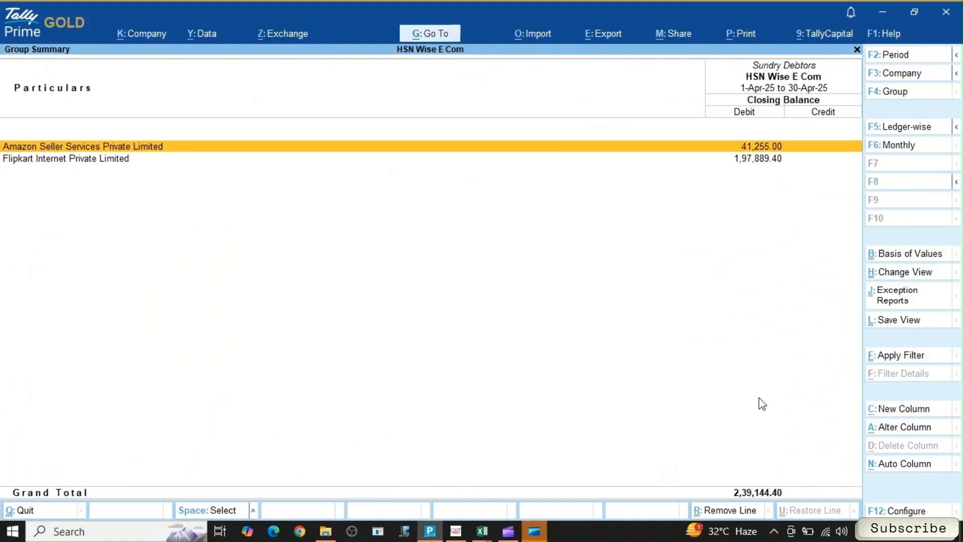
pyautogui.press('Down')
pyautogui.press('Up')
pyautogui.press('Down')
pyautogui.press('Escape')
# - Check the CGST, IGST and SGST/UTGST balances under Duties & Taxes, and close the Balance Sheet
pyautogui.press('Left')
pyautogui.press('Down')
pyautogui.press('Down')
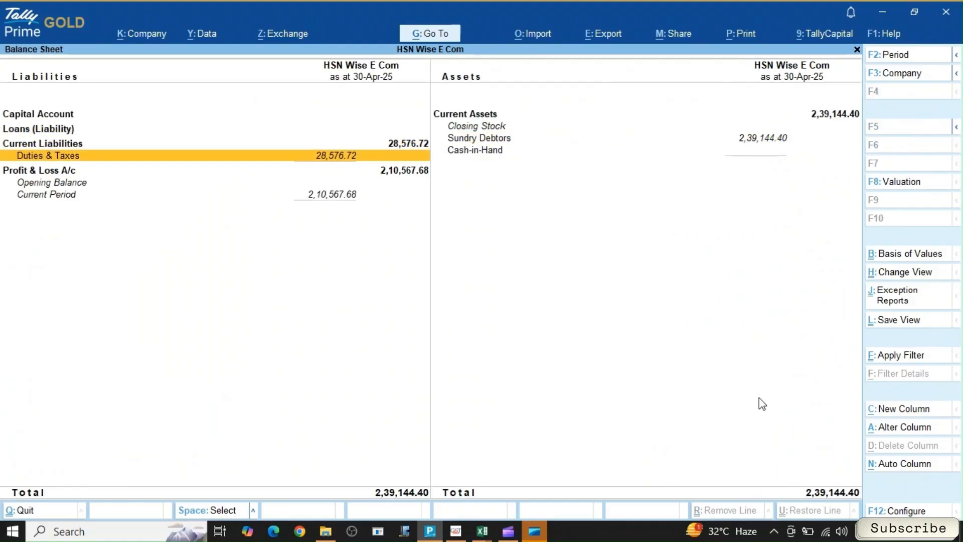
pyautogui.press('Return')
pyautogui.press('Down')
pyautogui.press('Down')
pyautogui.press('Up')
pyautogui.press('Up')
pyautogui.press('Down')
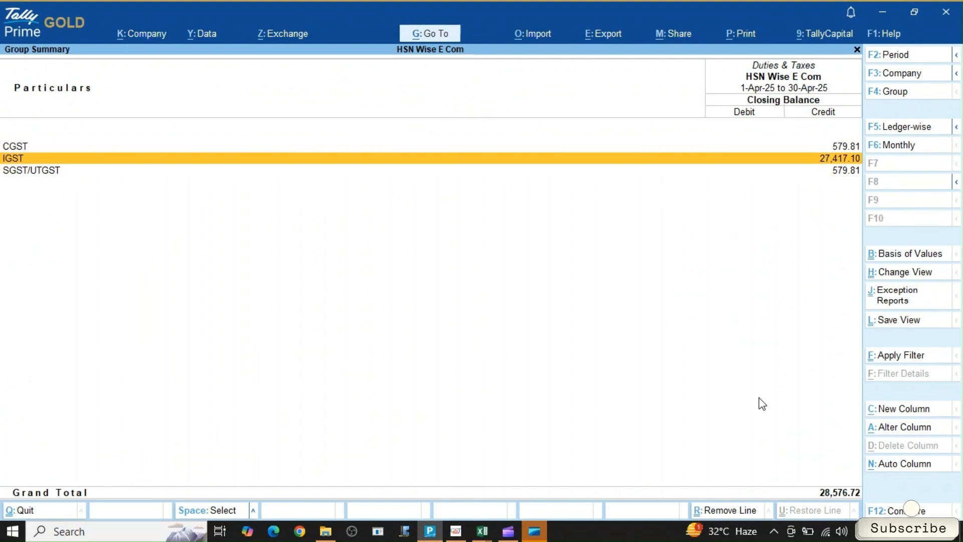
pyautogui.press('Down')
pyautogui.press('Escape')
pyautogui.press('Escape')
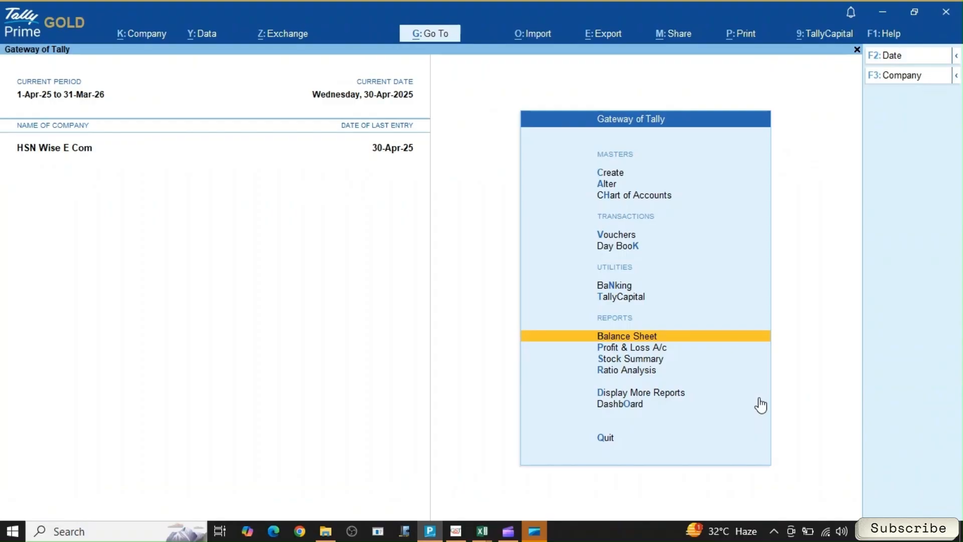
# - Open the GSTR-1 report and set its period to April 2025
pyautogui.hotkey('alt', 'g')
pyautogui.write('Gst')
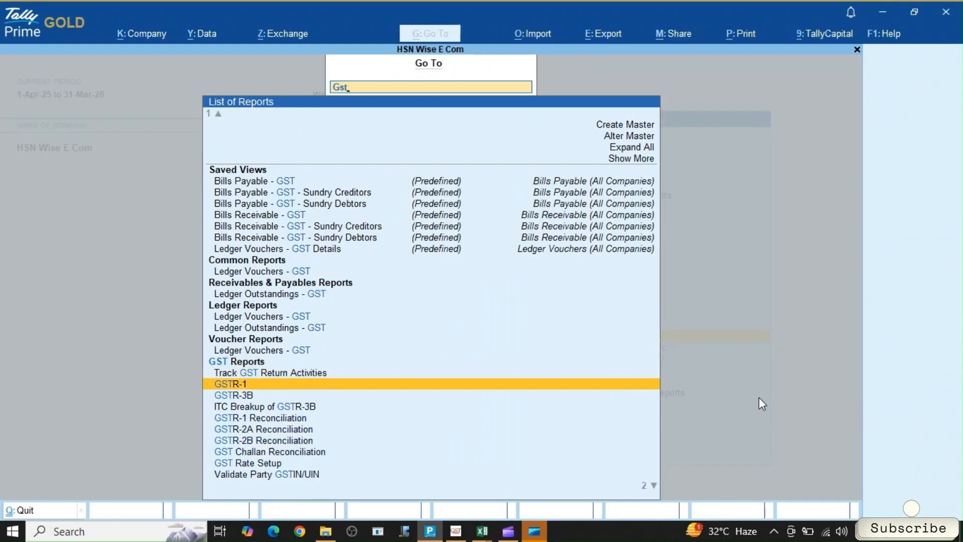
pyautogui.press('Return')
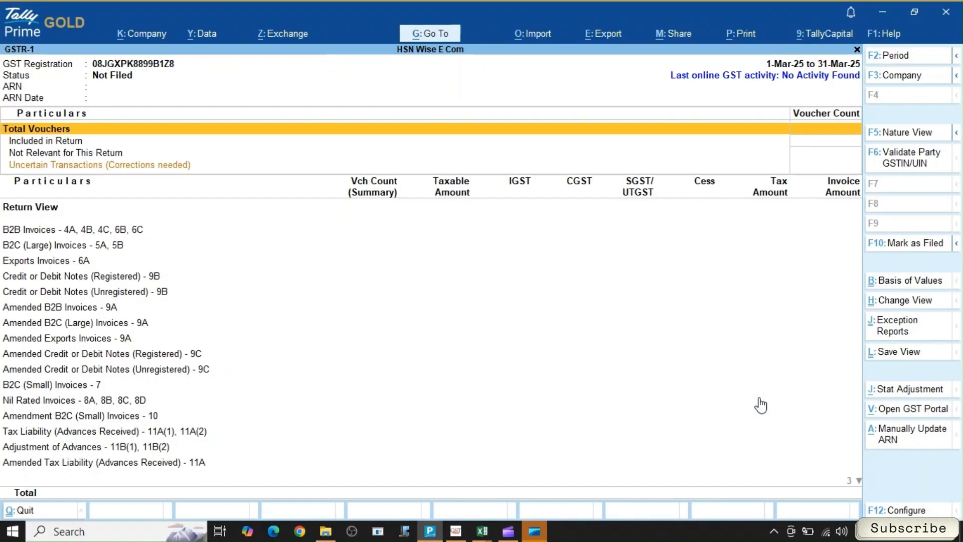
pyautogui.press('F2')
pyautogui.write('ap25')
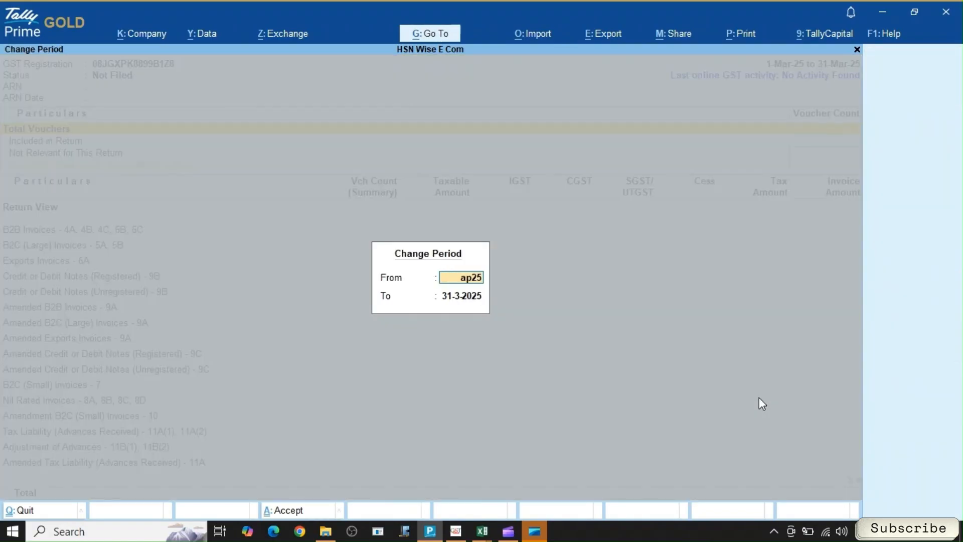
pyautogui.press('Return')
pyautogui.write('ap25')
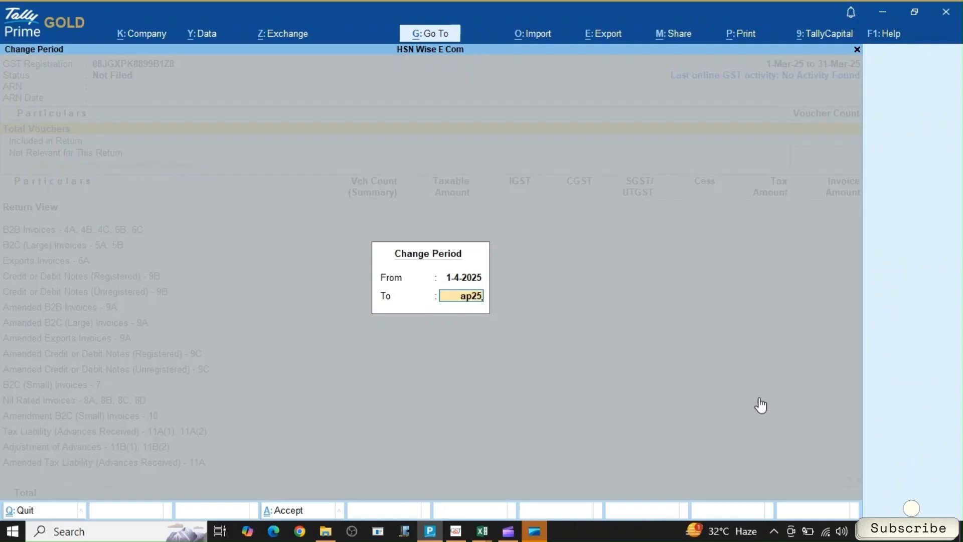
pyautogui.press('Return')
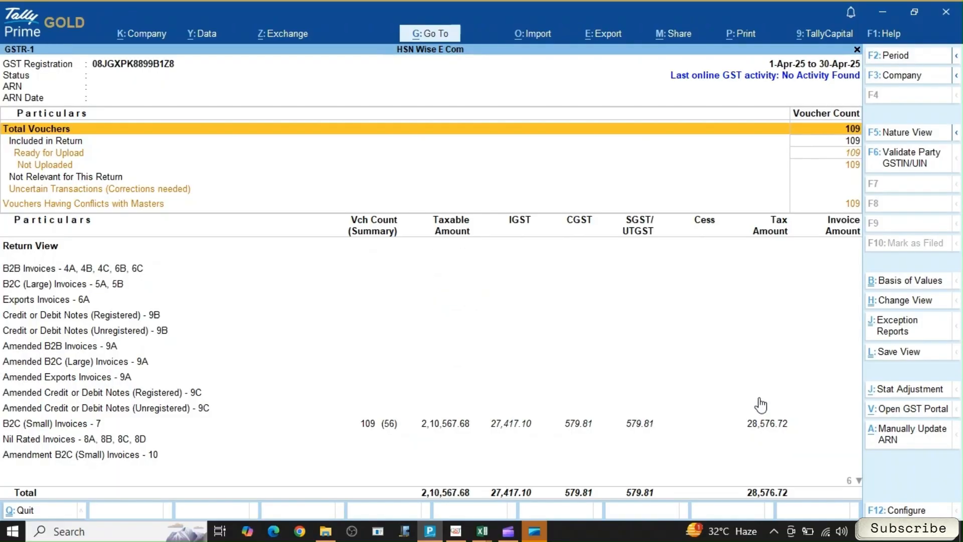
# - Review the state-wise tax breakdown of B2C (Small) Invoices - 7 and return to the GSTR-1 report
pyautogui.press('Down')
pyautogui.press('Down')
pyautogui.press('Down')
pyautogui.press('Down')
pyautogui.press('Down')
pyautogui.press('Down')
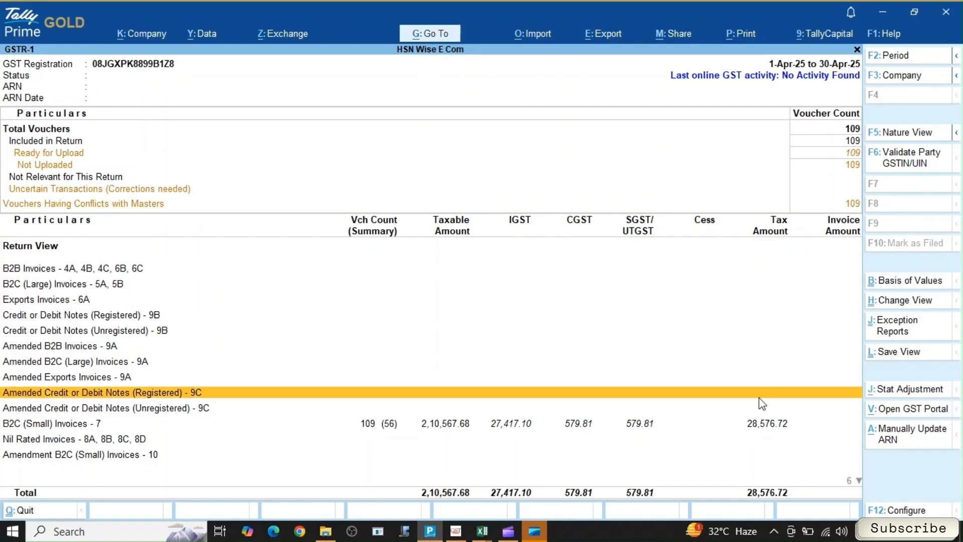
pyautogui.press('Up')
pyautogui.press('Return')
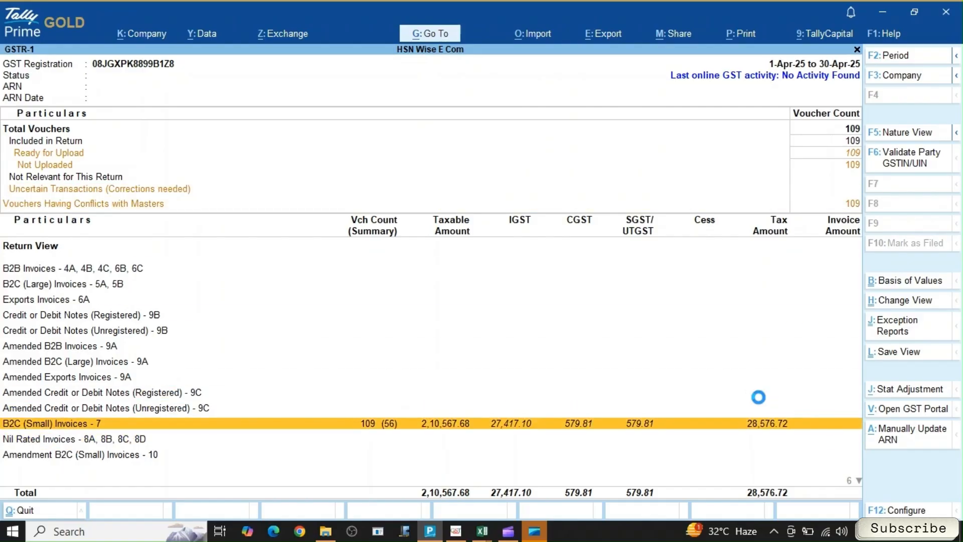
pyautogui.press('Down')
pyautogui.press('Down')
pyautogui.press('Down')
pyautogui.press('Down')
pyautogui.press('Down')
pyautogui.press('Down')
pyautogui.press('Down')
pyautogui.press('Down')
pyautogui.press('Down')
pyautogui.press('Down')
pyautogui.press('Down')
pyautogui.press('Down')
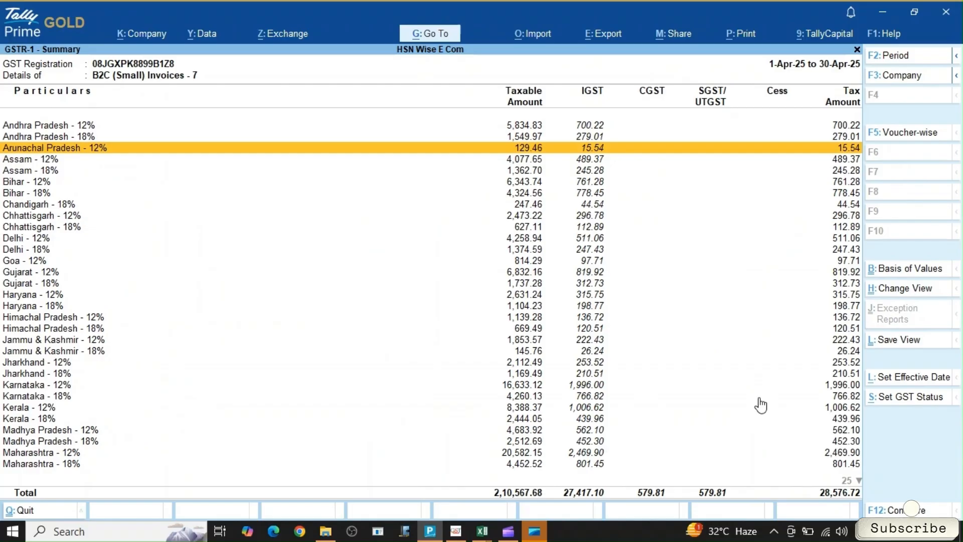
pyautogui.press('Down')
pyautogui.press('Down')
pyautogui.press('Down')
pyautogui.press('Down')
pyautogui.press('Down')
pyautogui.press('Down')
pyautogui.press('Down')
pyautogui.press('Down')
pyautogui.press('Down')
pyautogui.press('Down')
pyautogui.press('Down')
pyautogui.press('Down')
pyautogui.press('Down')
pyautogui.press('Down')
pyautogui.press('Down')
pyautogui.press('Down')
pyautogui.press('Down')
pyautogui.press('Down')
pyautogui.press('Down')
pyautogui.press('Down')
pyautogui.press('Escape')
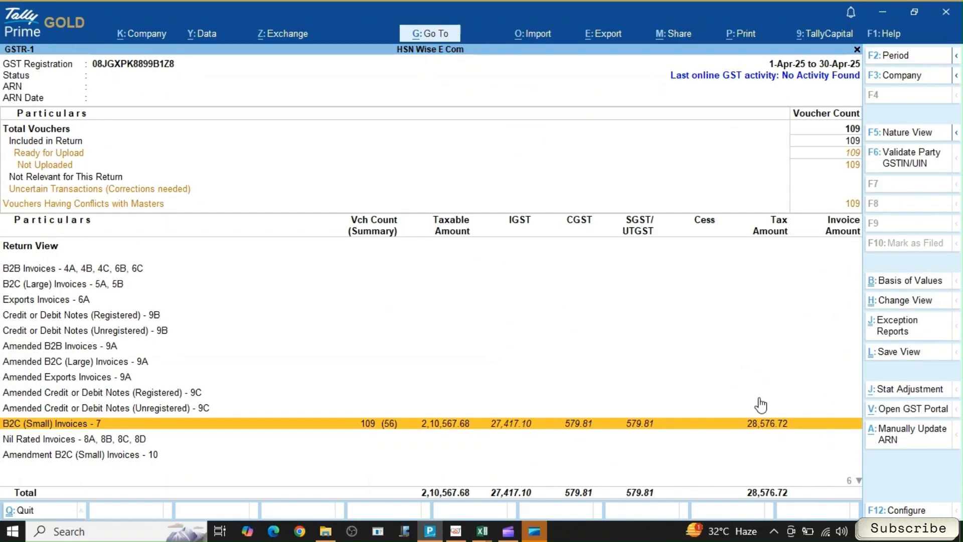
# - Open the HSN/SAC Summary of GSTR-1 and examine the B2C supplies for each HSN code
pyautogui.press('Down')
pyautogui.press('Down')
pyautogui.press('Down')
pyautogui.press('Down')
pyautogui.press('Down')
pyautogui.press('Down')
pyautogui.press('Down')
pyautogui.press('Down')
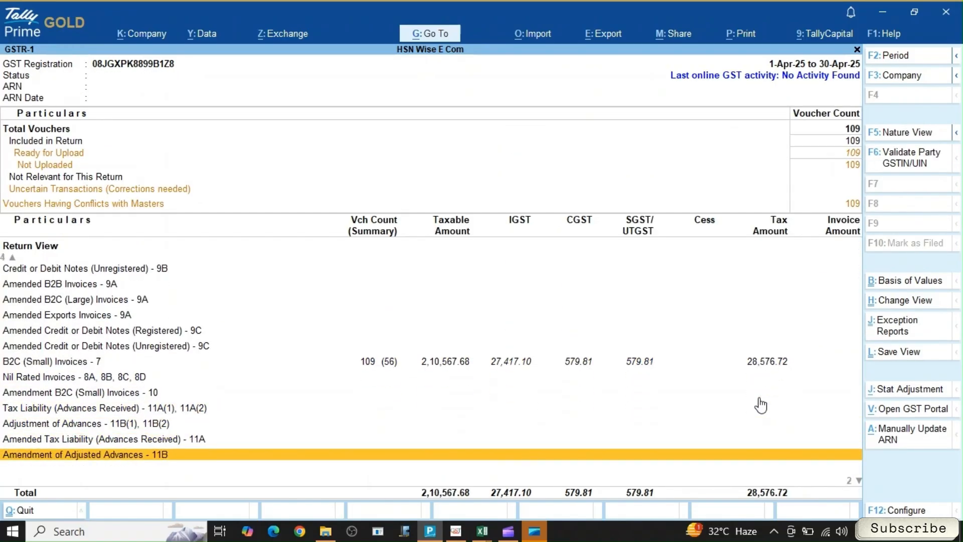
pyautogui.press('Up')
pyautogui.press('Return')
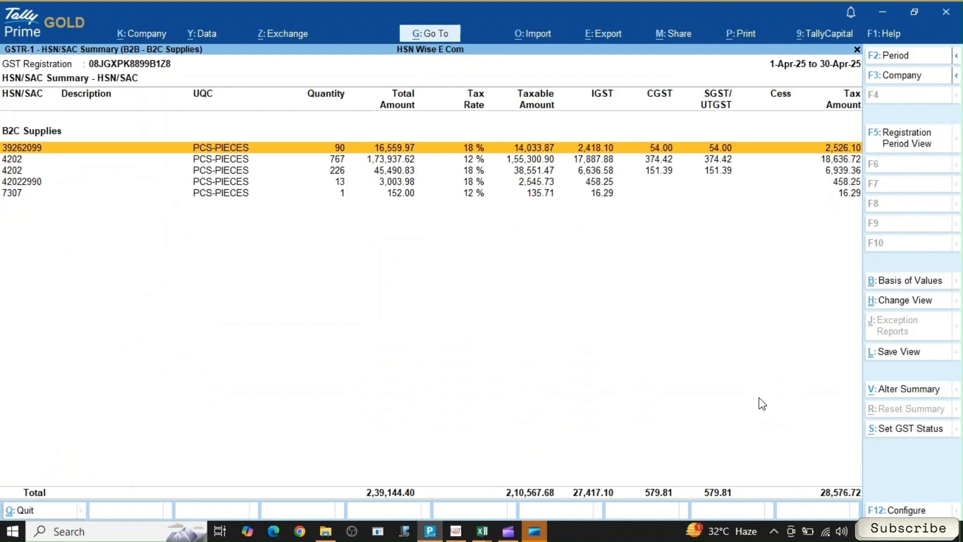
pyautogui.press('Down')
pyautogui.press('Up')
pyautogui.press('Down')
pyautogui.press('Down')
pyautogui.press('Down')
pyautogui.press('Down')
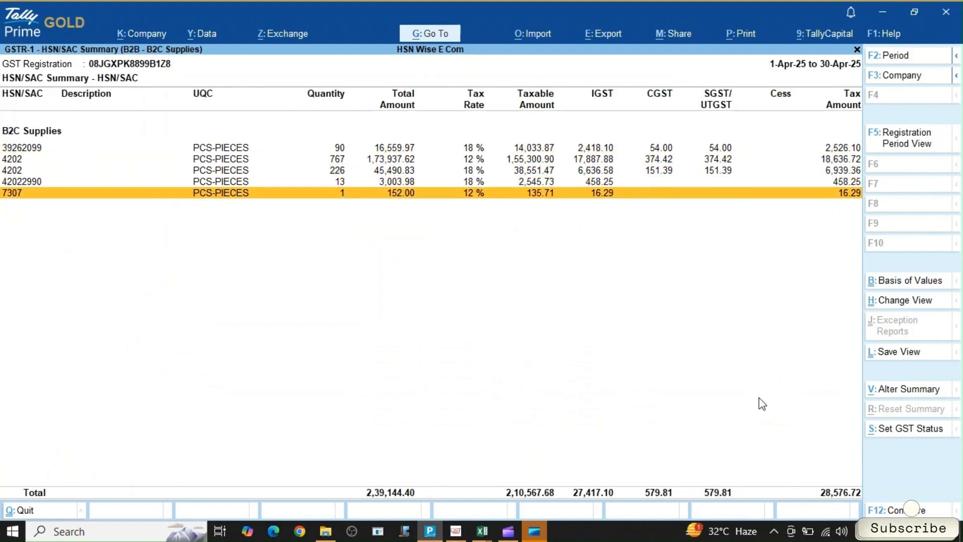
# - Finish reviewing the B2C supply rows and close the HSN/SAC Summary
pyautogui.press('Up')
pyautogui.press('Up')
pyautogui.press('Up')
pyautogui.press('Escape')
# - Open Document Summary - 13, examine the voucher ranges and counts for Amazon.in and Flipkart sales and credit notes, and return to GSTR-1
pyautogui.press('Down')
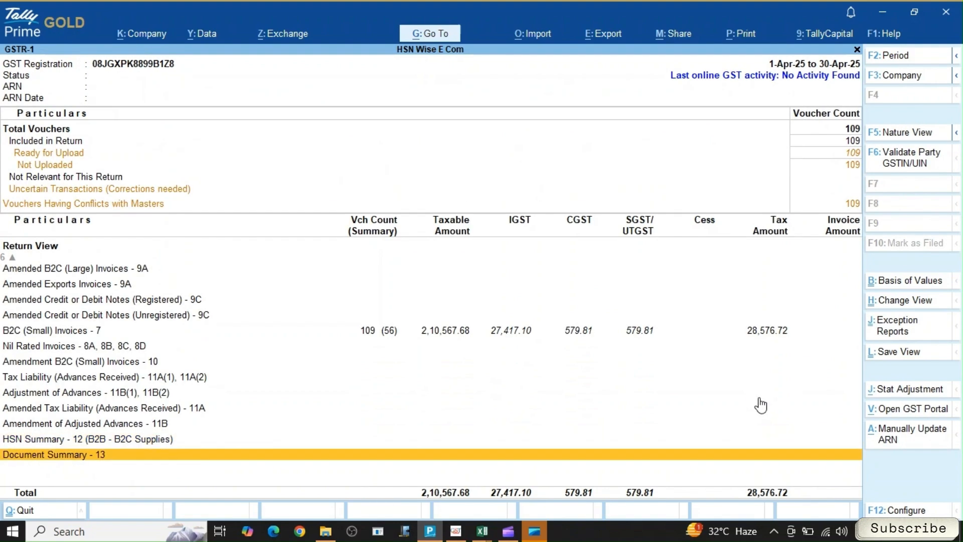
pyautogui.press('Return')
pyautogui.press('Down')
pyautogui.press('Down')
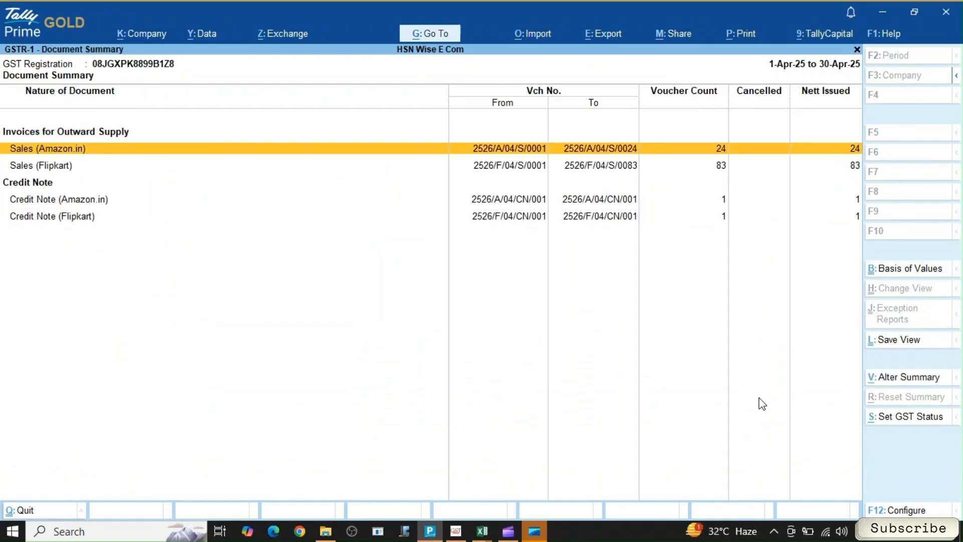
pyautogui.press('Up')
pyautogui.press('Down')
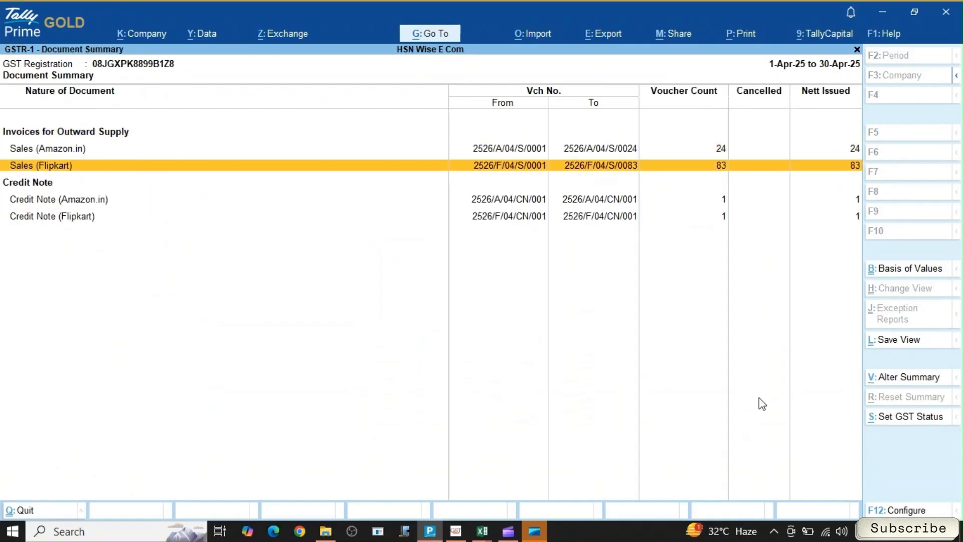
pyautogui.press('Down')
pyautogui.press('Up')
pyautogui.press('Up')
pyautogui.press('Down')
pyautogui.press('Down')
pyautogui.press('Down')
pyautogui.press('Down')
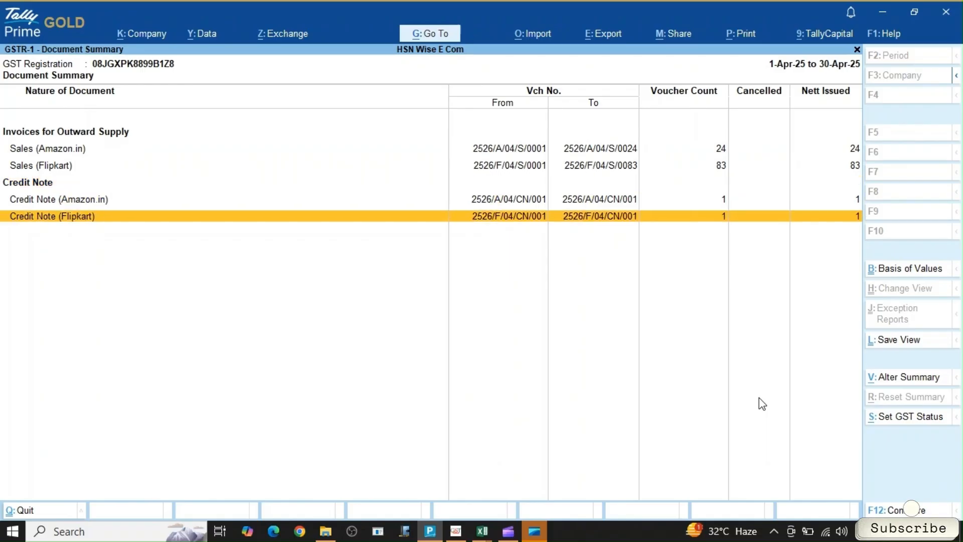
pyautogui.press('Up')
pyautogui.press('Up')
pyautogui.press('Up')
pyautogui.press('Up')
pyautogui.press('Escape')
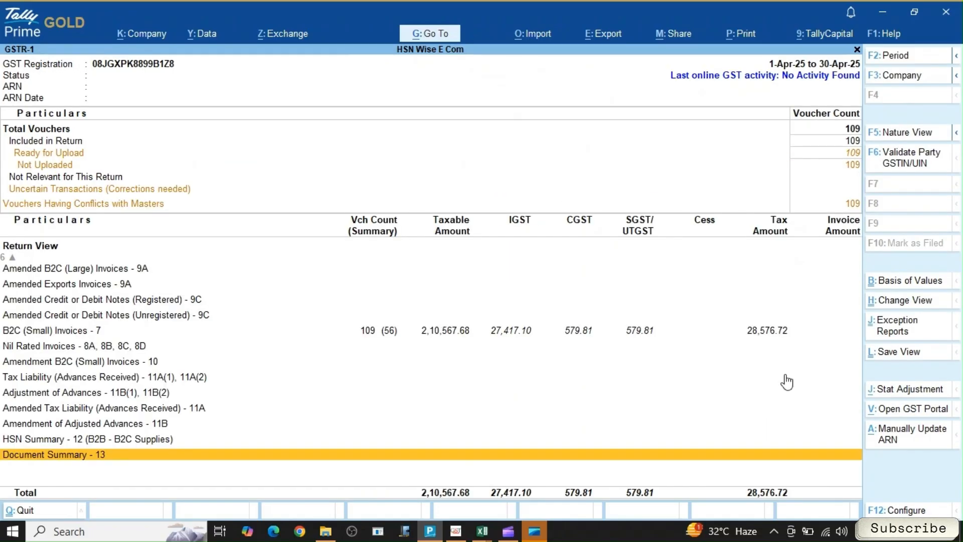
# - Look through the Return View sections of GSTR-1 and go back to the Gateway of Tally
pyautogui.press('Up')
pyautogui.press('Up')
pyautogui.press('Up')
pyautogui.press('Up')
pyautogui.press('Up')
pyautogui.press('Up')
pyautogui.press('Up')
pyautogui.press('Up')
pyautogui.press('Up')
pyautogui.press('Up')
pyautogui.press('Up')
pyautogui.press('Up')
pyautogui.press('Up')
pyautogui.press('Up')
pyautogui.press('Up')
pyautogui.press('Up')
pyautogui.press('Up')
pyautogui.press('Up')
pyautogui.press('Up')
pyautogui.press('Up')
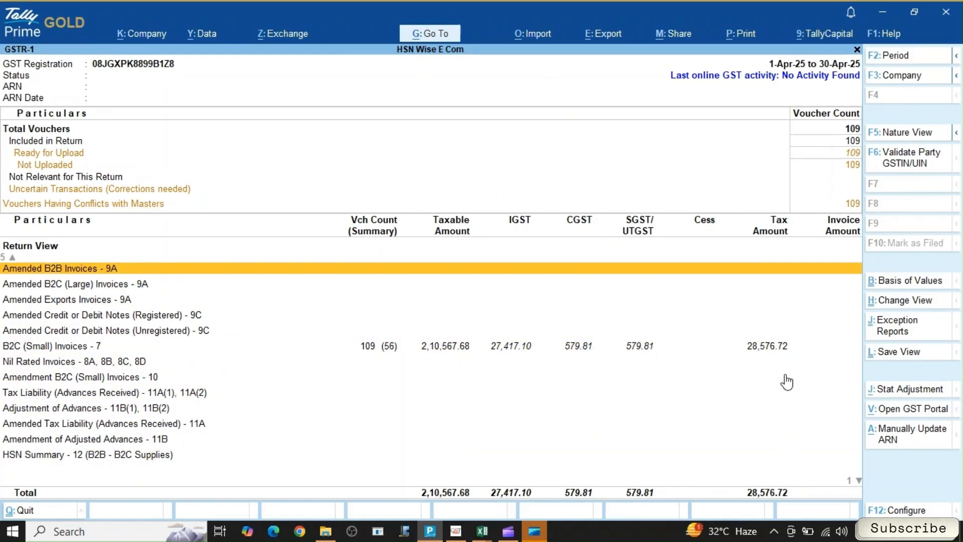
pyautogui.press('Down')
pyautogui.press('Down')
pyautogui.press('Down')
pyautogui.press('Down')
pyautogui.press('Down')
pyautogui.press('Down')
pyautogui.press('Down')
pyautogui.press('Down')
pyautogui.press('Down')
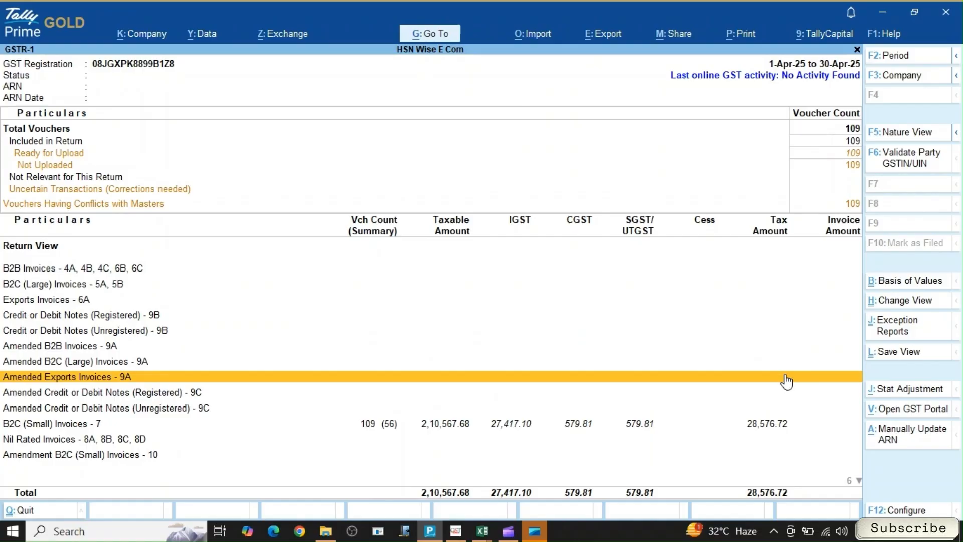
pyautogui.press('Escape')
pyautogui.press('Escape')
pyautogui.press('Escape')
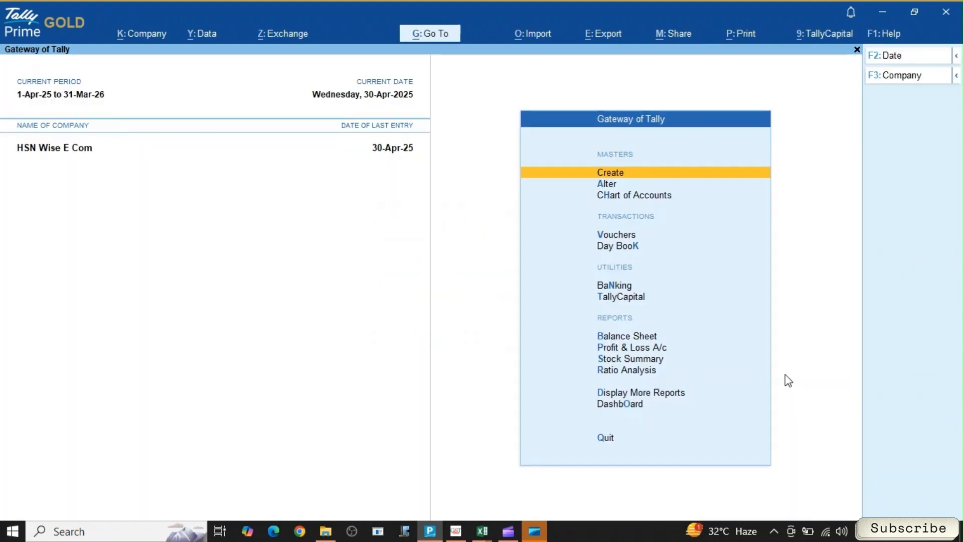
# - Shut the HSN Wise E Com company and open the Transaction Wise E Com company
pyautogui.hotkey('alt', 'F3')
pyautogui.press('y')
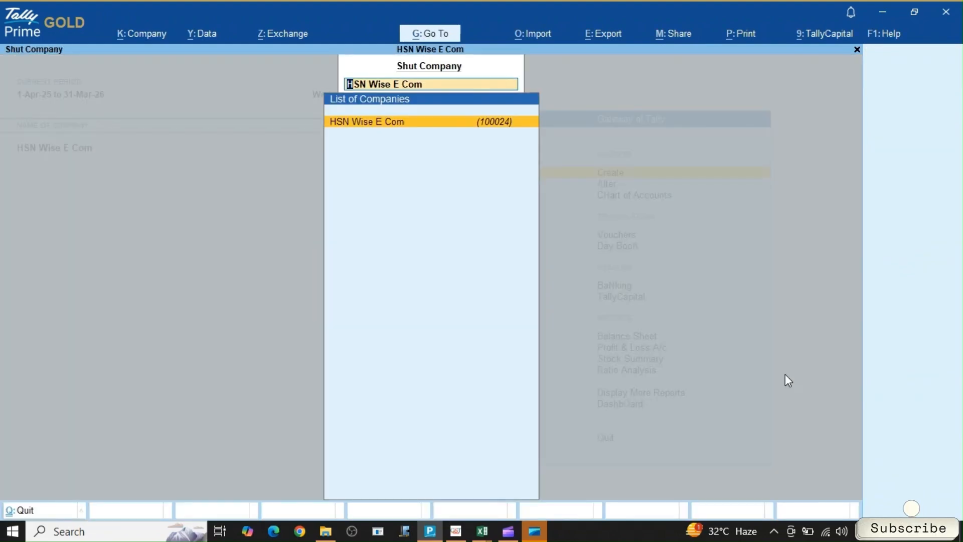
pyautogui.press('Return')
pyautogui.write('tra')
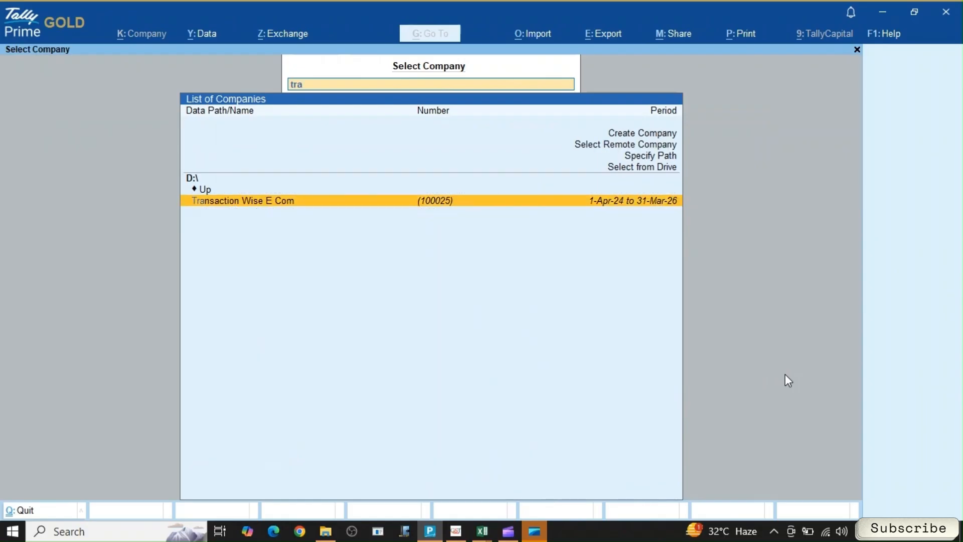
pyautogui.press('Return')
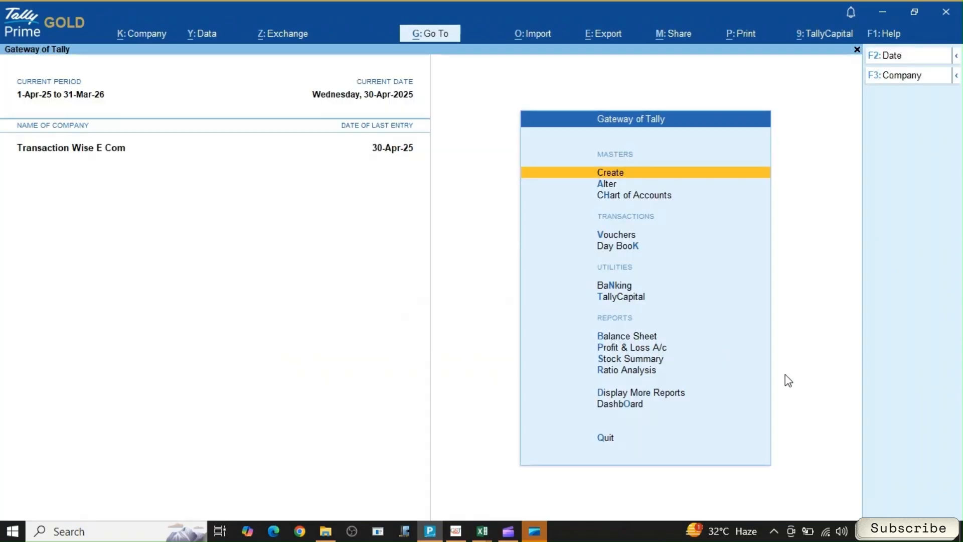
# - Open the Day Book and set its period from 1-4-2025 to 30-4-2025
pyautogui.press('k')
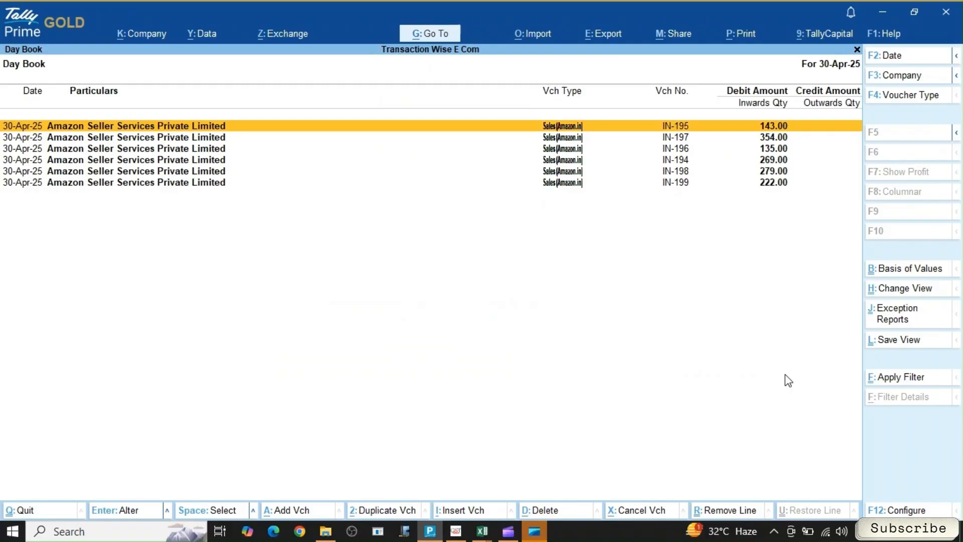
pyautogui.press('F2')
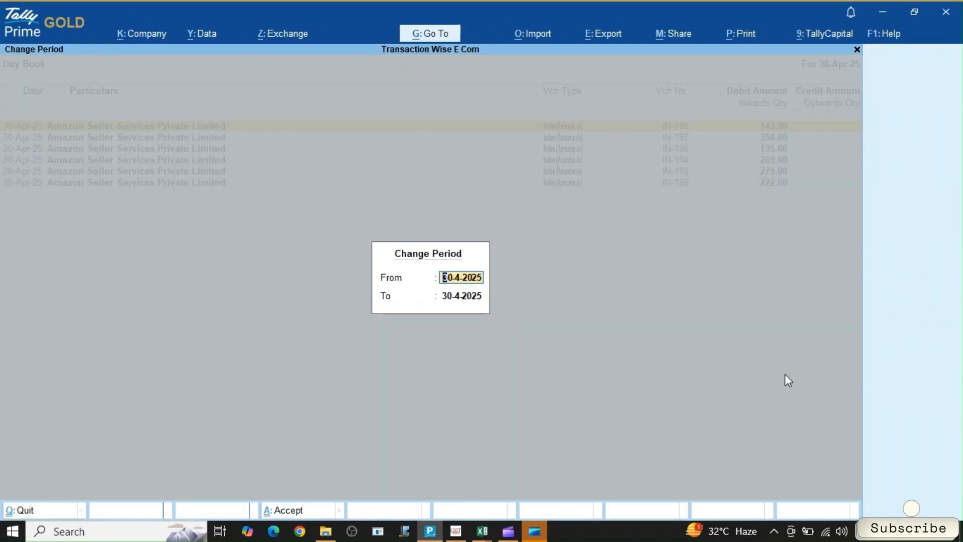
pyautogui.write('a')
pyautogui.press('Return')
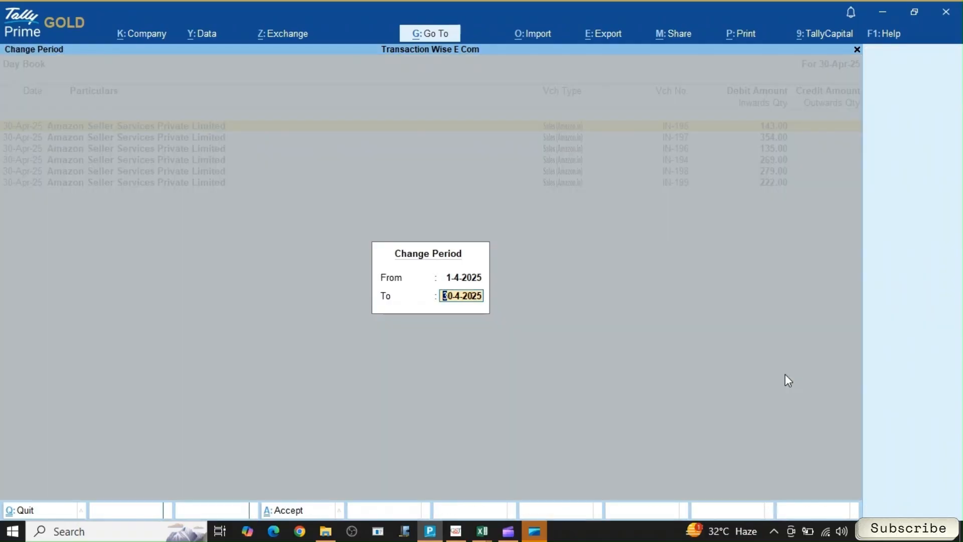
pyautogui.write('a25')
pyautogui.press('Return')
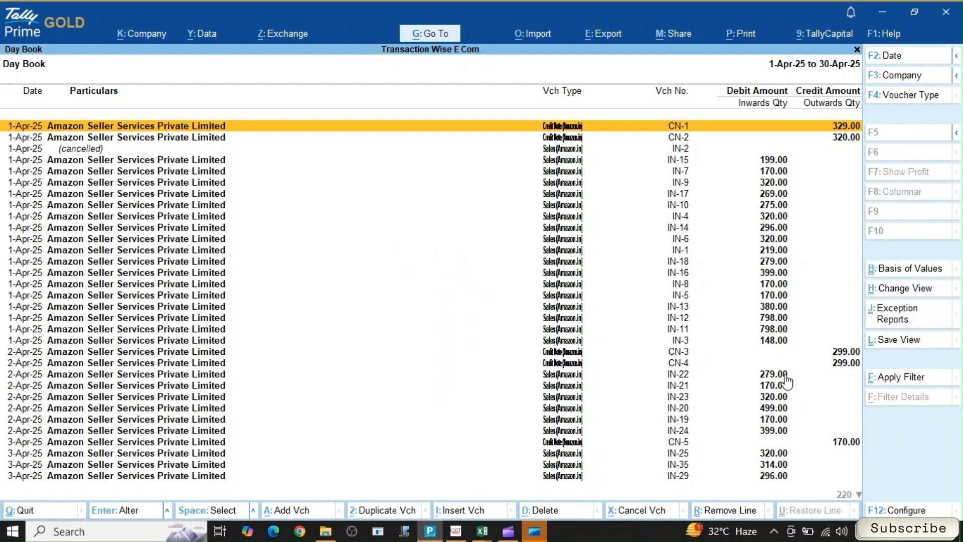
# - Look through the April 2025 Day Book vouchers down to the last 30-Apr-25 entry and go back to the Gateway of Tally
pyautogui.press('Down')
pyautogui.press('Down')
pyautogui.press('Down')
pyautogui.press('Down')
pyautogui.press('Down')
pyautogui.press('Down')
pyautogui.press('Down')
pyautogui.press('Down')
pyautogui.press('Down')
pyautogui.press('Down')
pyautogui.press('Down')
pyautogui.press('Down')
pyautogui.press('Down')
pyautogui.press('Down')
pyautogui.press('Down')
pyautogui.press('Down')
pyautogui.press('Down')
pyautogui.press('Down')
pyautogui.press('Down')
pyautogui.press('Down')
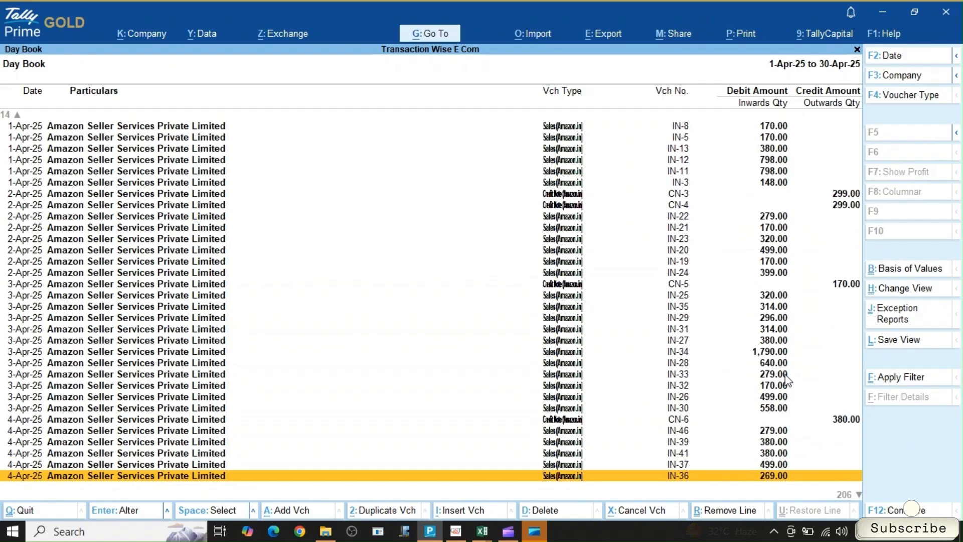
pyautogui.press('Down')
pyautogui.press('Down')
pyautogui.press('Down')
pyautogui.press('Down')
pyautogui.press('Down')
pyautogui.press('Down')
pyautogui.press('Down')
pyautogui.press('Down')
pyautogui.press('Down')
pyautogui.press('Down')
pyautogui.press('Down')
pyautogui.press('Down')
pyautogui.press('Down')
pyautogui.press('Down')
pyautogui.press('Down')
pyautogui.press('Down')
pyautogui.press('Down')
pyautogui.press('Down')
pyautogui.press('Down')
pyautogui.press('Down')
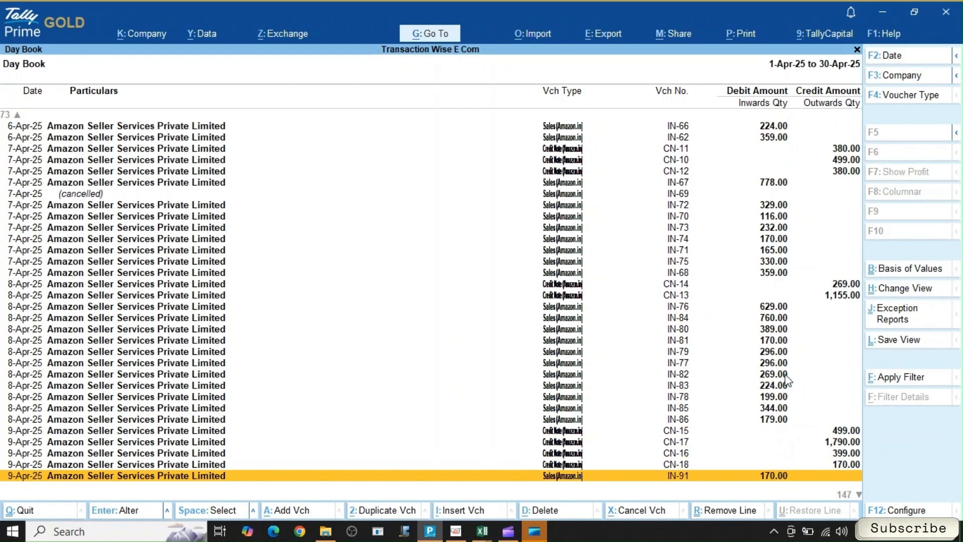
pyautogui.press('Down')
pyautogui.press('Down')
pyautogui.press('Down')
pyautogui.press('Down')
pyautogui.press('Down')
pyautogui.press('Down')
pyautogui.press('Down')
pyautogui.press('Down')
pyautogui.press('Down')
pyautogui.press('Down')
pyautogui.press('Down')
pyautogui.press('Down')
pyautogui.press('Down')
pyautogui.press('Down')
pyautogui.press('Down')
pyautogui.press('Down')
pyautogui.press('Down')
pyautogui.press('Down')
pyautogui.press('Down')
pyautogui.press('Down')
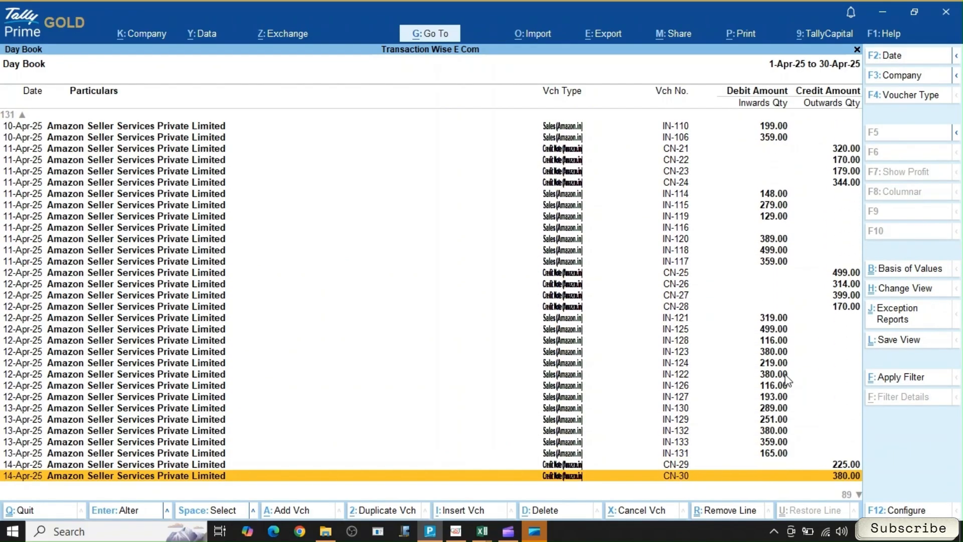
pyautogui.press('Down')
pyautogui.press('Down')
pyautogui.press('Down')
pyautogui.press('Down')
pyautogui.press('Down')
pyautogui.press('Down')
pyautogui.press('Down')
pyautogui.press('Down')
pyautogui.press('Down')
pyautogui.press('Down')
pyautogui.press('Down')
pyautogui.press('Down')
pyautogui.press('Down')
pyautogui.press('Down')
pyautogui.press('Down')
pyautogui.press('Down')
pyautogui.press('Down')
pyautogui.press('Down')
pyautogui.press('Down')
pyautogui.press('Down')
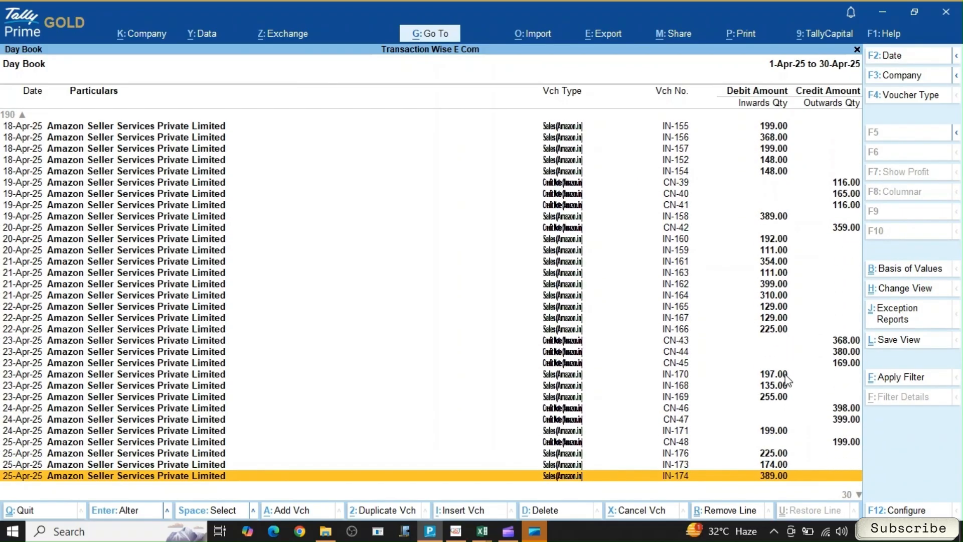
pyautogui.press('Down')
pyautogui.press('Down')
pyautogui.press('Down')
pyautogui.press('Down')
pyautogui.press('Down')
pyautogui.press('Down')
pyautogui.press('Down')
pyautogui.press('Down')
pyautogui.press('Down')
pyautogui.press('Down')
pyautogui.press('Down')
pyautogui.press('Down')
pyautogui.press('Down')
pyautogui.press('Down')
pyautogui.press('Down')
pyautogui.press('Down')
pyautogui.press('Down')
pyautogui.press('Down')
pyautogui.press('Down')
pyautogui.press('Down')
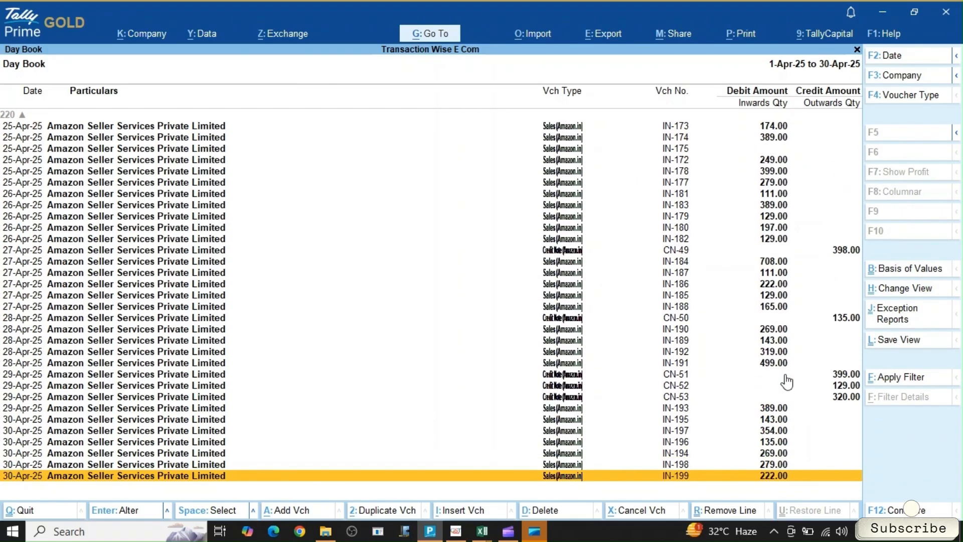
pyautogui.press('Escape')
# - Start a masters import and set the file format to Excel (Spreadsheet)
pyautogui.hotkey('alt', 'o')
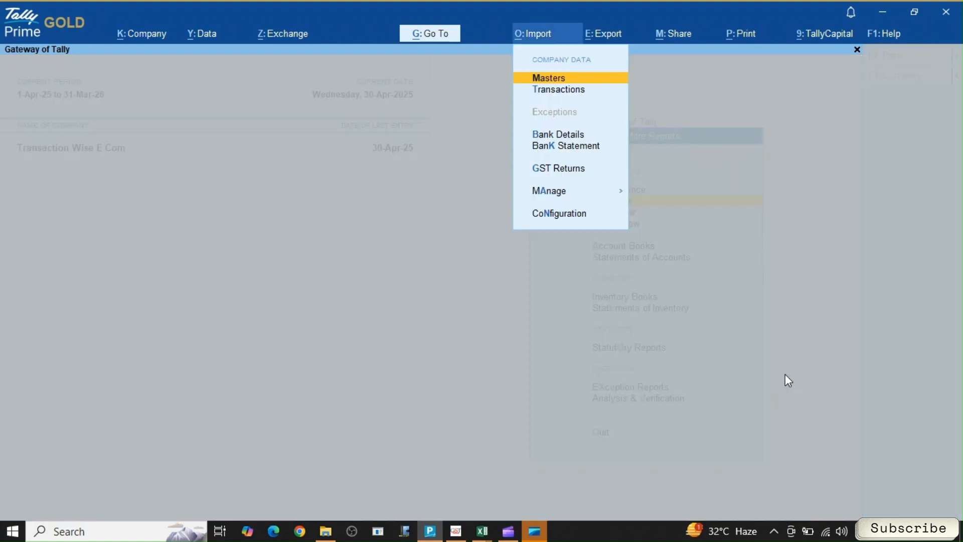
pyautogui.press('Return')
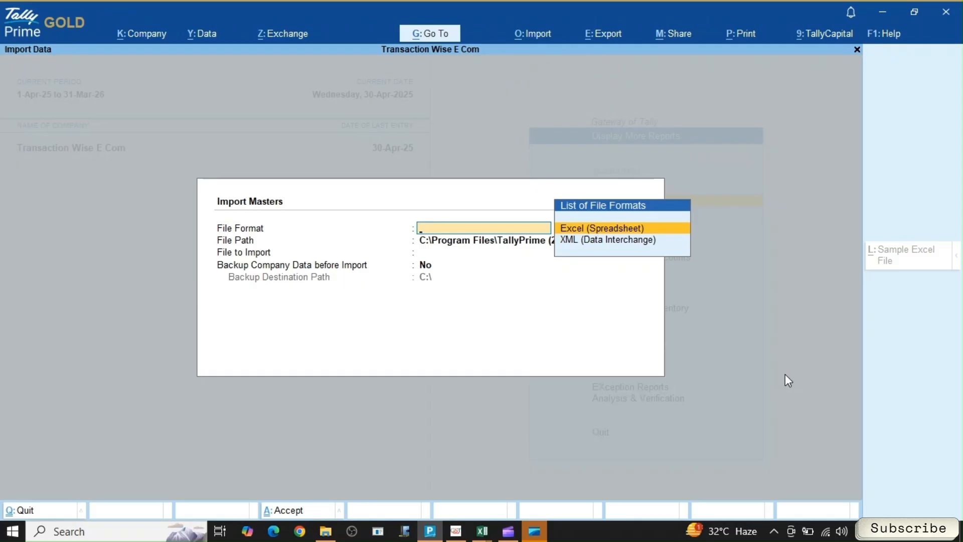
pyautogui.press('Return')
# - Browse for the file to import in the HSN Wise Excel2Tally folder on the Desktop
pyautogui.press('Return')
pyautogui.press('Up')
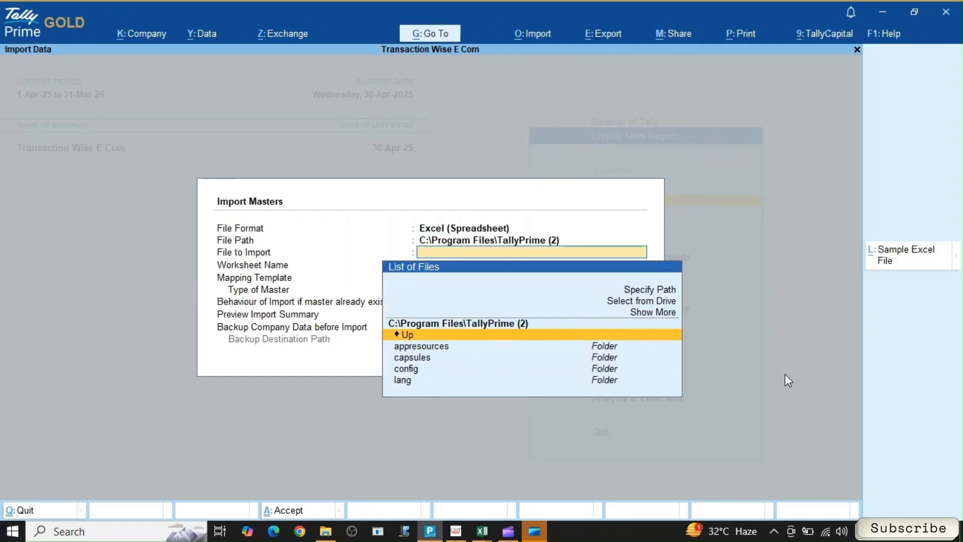
pyautogui.press('Return')
pyautogui.press('Return')
pyautogui.press('Down')
pyautogui.press('Down')
pyautogui.press('Down')
pyautogui.press('Down')
pyautogui.press('Down')
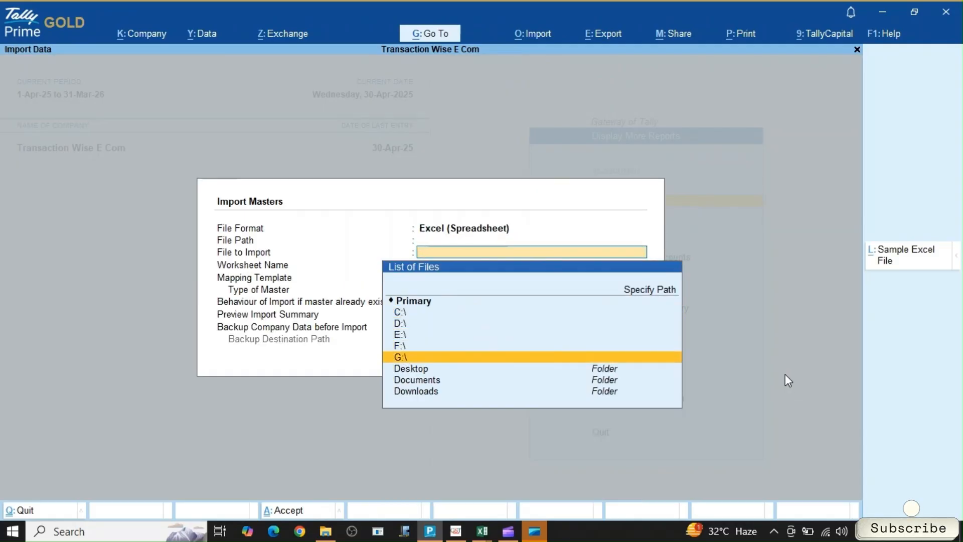
pyautogui.press('Return')
pyautogui.press('Down')
pyautogui.press('Down')
pyautogui.press('Down')
pyautogui.press('Down')
pyautogui.press('Down')
pyautogui.press('Down')
pyautogui.press('Down')
pyautogui.press('Down')
pyautogui.press('Down')
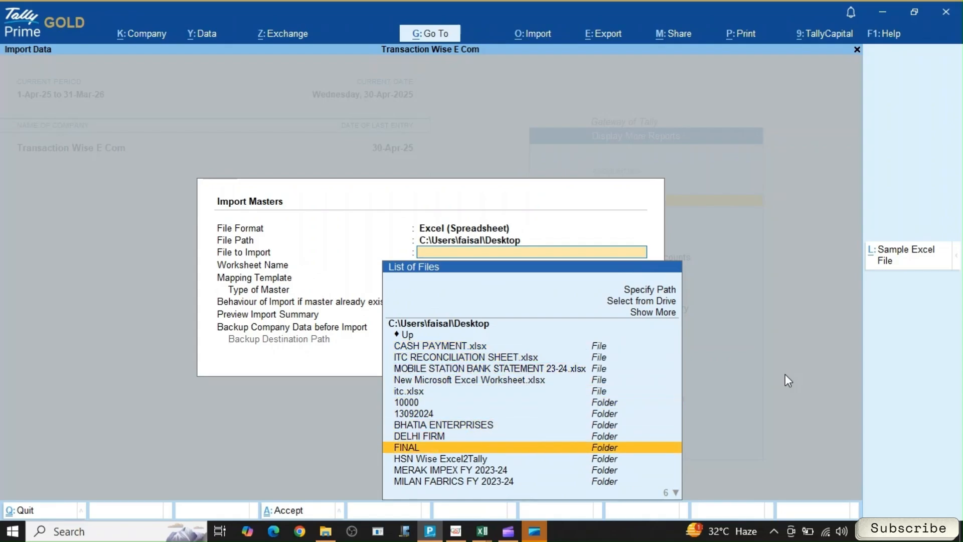
pyautogui.press('Down')
pyautogui.press('Return')
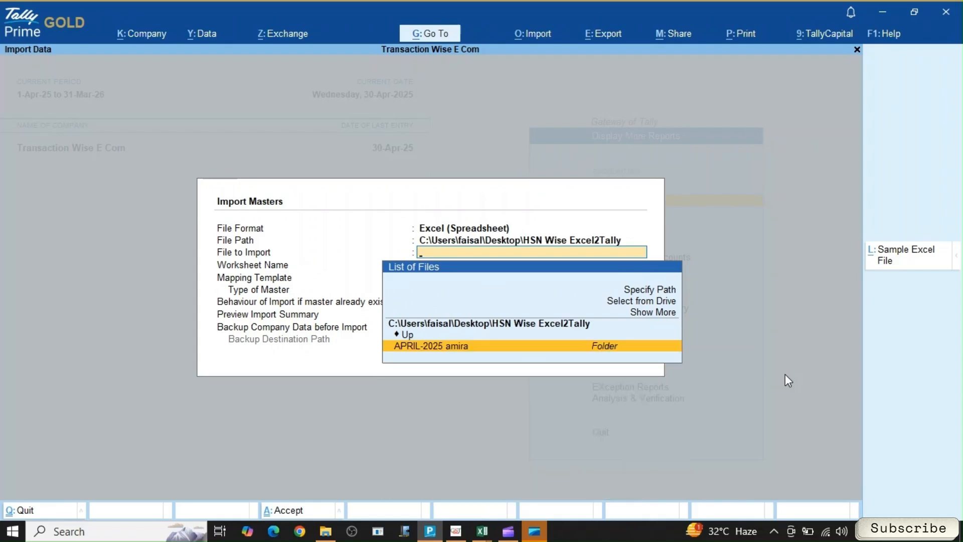
pyautogui.press('Return')
pyautogui.press('Up')
pyautogui.press('Return')
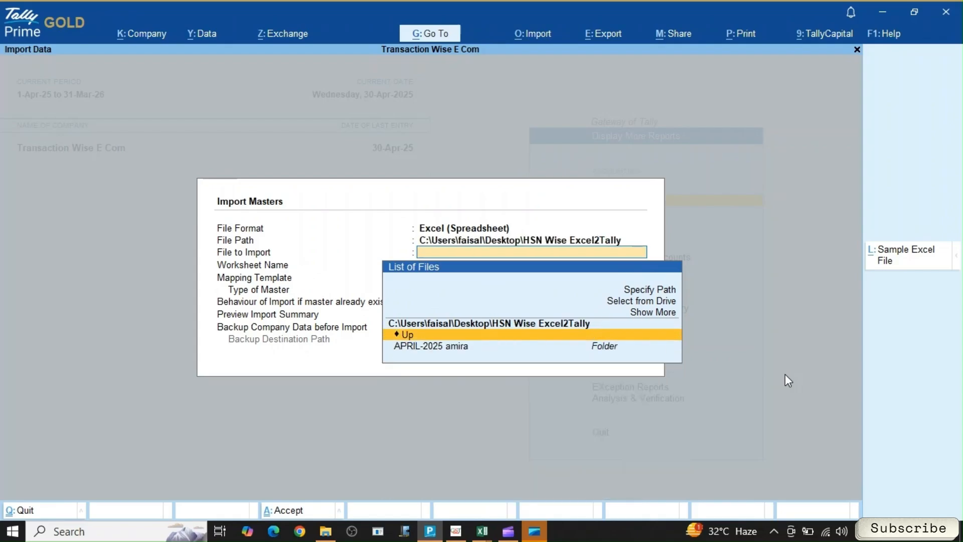
pyautogui.press('Return')
pyautogui.press('Down')
pyautogui.press('Down')
pyautogui.press('Down')
pyautogui.press('Down')
pyautogui.press('Down')
pyautogui.press('Down')
pyautogui.press('Down')
pyautogui.press('Down')
pyautogui.press('Down')
pyautogui.press('Down')
pyautogui.press('Down')
pyautogui.press('Down')
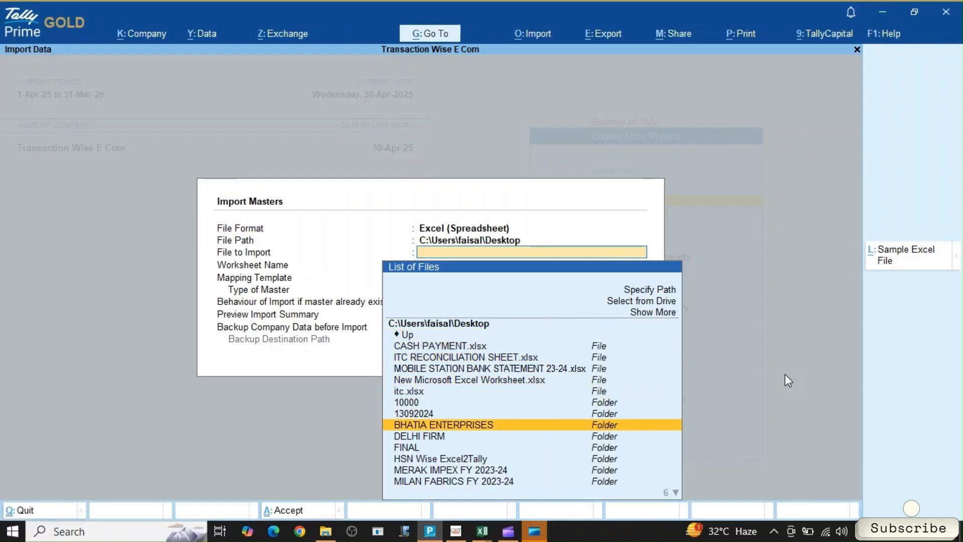
pyautogui.press('Up')
pyautogui.press('Return')
# - Choose Rajdhani Excel2Tally (All B2C) V 2.0.xlsm in the HSN Wise Excel2Tally folder as the file for the masters import
pyautogui.press('Up')
pyautogui.press('Up')
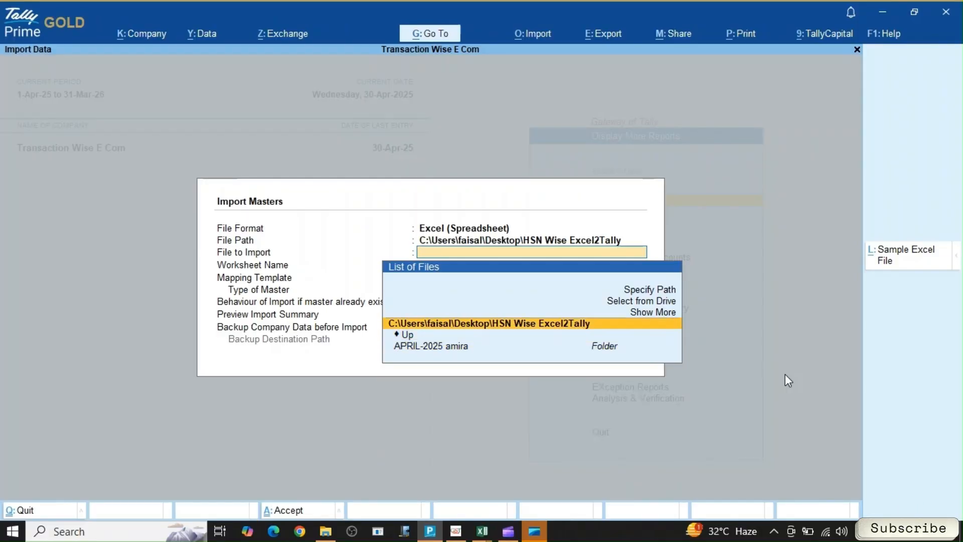
pyautogui.press('Up')
pyautogui.press('Up')
pyautogui.press('Down')
pyautogui.press('Return')
pyautogui.press('Down')
pyautogui.press('Down')
pyautogui.press('Down')
pyautogui.press('Down')
pyautogui.press('Down')
pyautogui.press('Down')
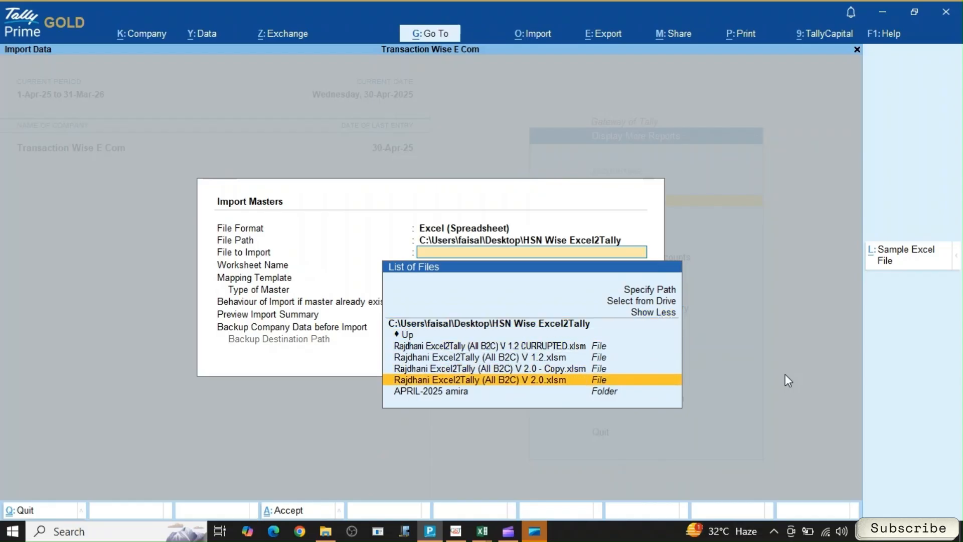
pyautogui.press('Return')
# - Set the worksheet for the masters import to Stock Masters
pyautogui.press('Down')
pyautogui.press('Down')
pyautogui.press('Down')
pyautogui.press('Down')
pyautogui.press('Down')
pyautogui.press('Down')
pyautogui.press('Down')
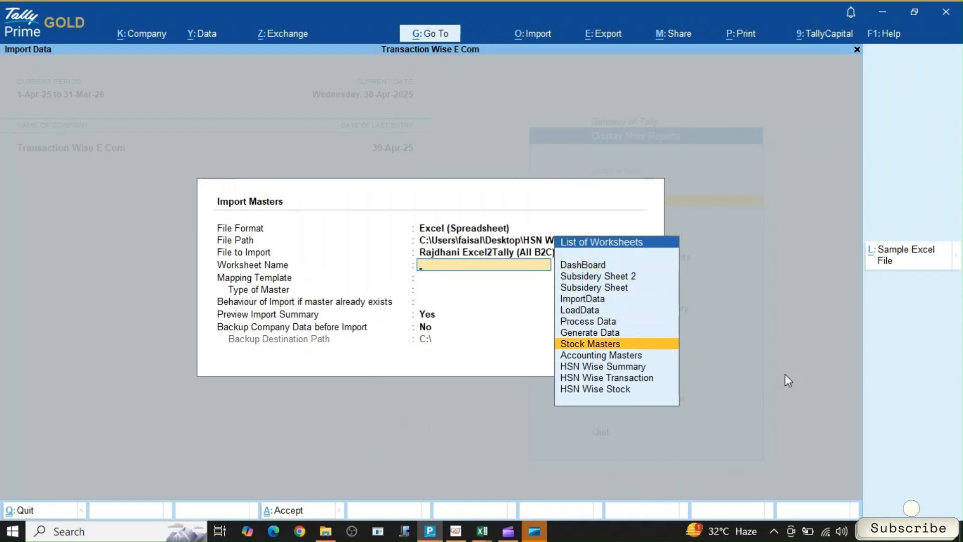
pyautogui.press('Down')
pyautogui.press('Down')
pyautogui.press('Down')
pyautogui.press('Down')
pyautogui.press('Up')
pyautogui.press('Up')
pyautogui.press('Up')
pyautogui.press('Up')
pyautogui.press('Return')
# - Apply the Stock mapping template and set existing masters to Modify with New Data
pyautogui.press('Down')
pyautogui.press('Down')
pyautogui.press('Down')
pyautogui.press('Return')
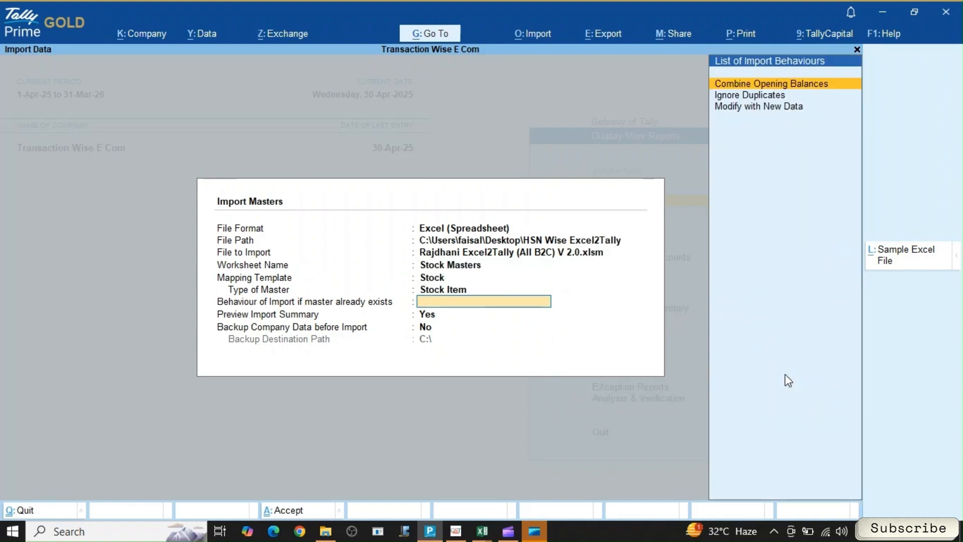
pyautogui.press('Down')
pyautogui.press('Down')
pyautogui.press('Return')
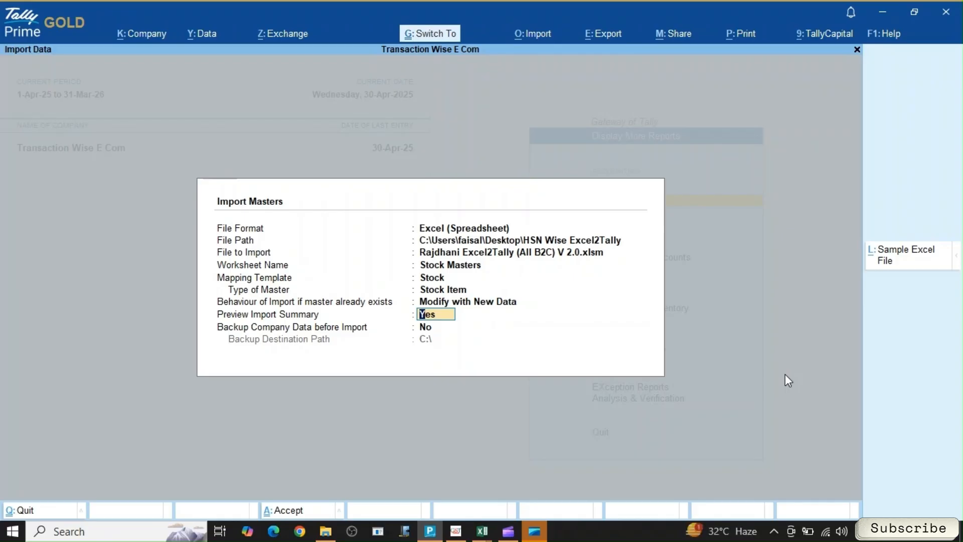
# - Accept the masters import settings and import the stock items from the preview summary
pyautogui.hotkey('ctrl', 'a')
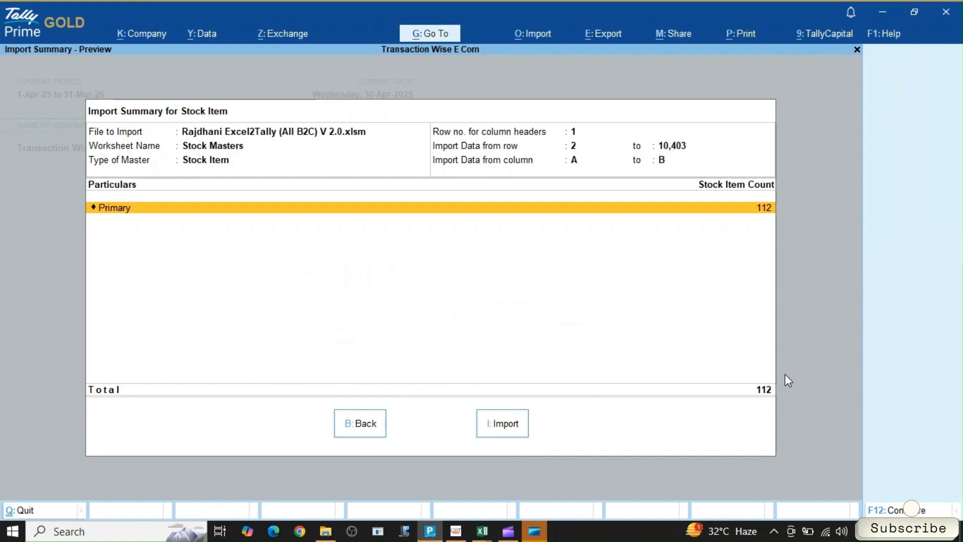
pyautogui.press('i')
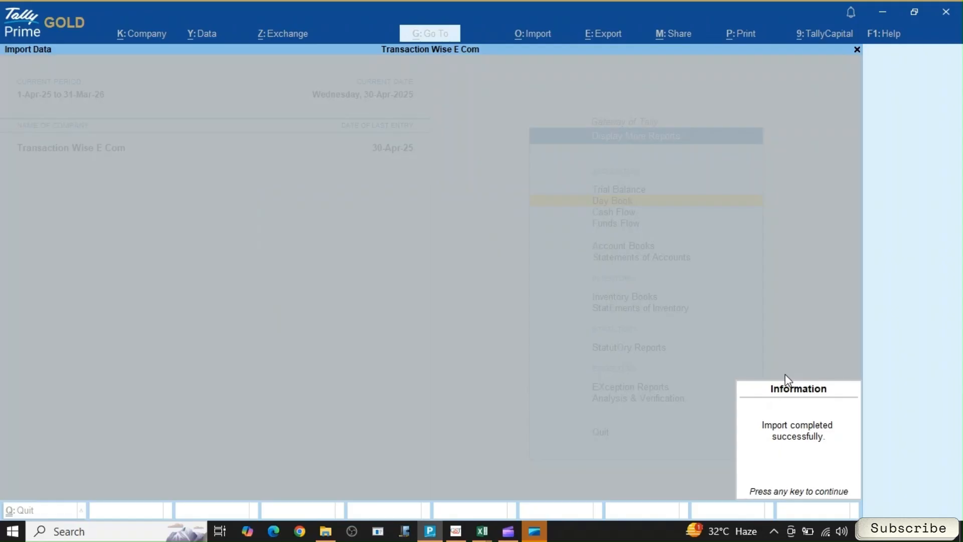
pyautogui.press('Return')
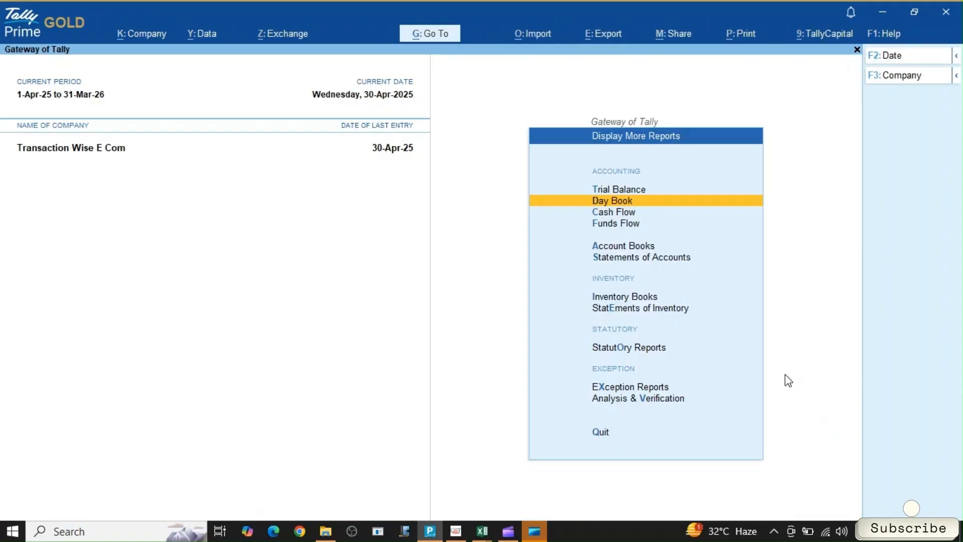
# - Start a transactions import from the Rajdhani Excel2Tally (All B2C) V 2.0.xlsm workbook and set the worksheet to Generate Data
pyautogui.hotkey('alt', 'o')
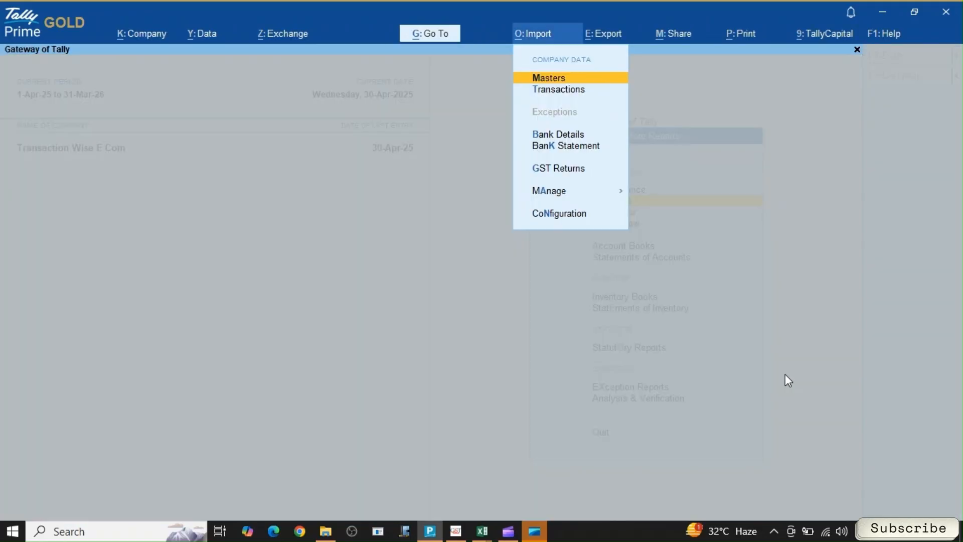
pyautogui.press('Down')
pyautogui.press('Return')
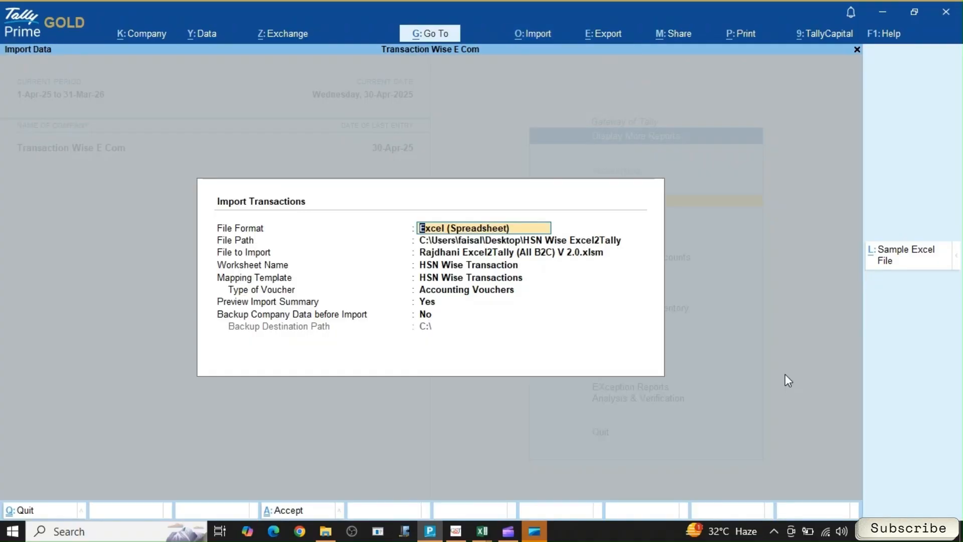
pyautogui.press('Return')
pyautogui.press('Return')
pyautogui.press('Return')
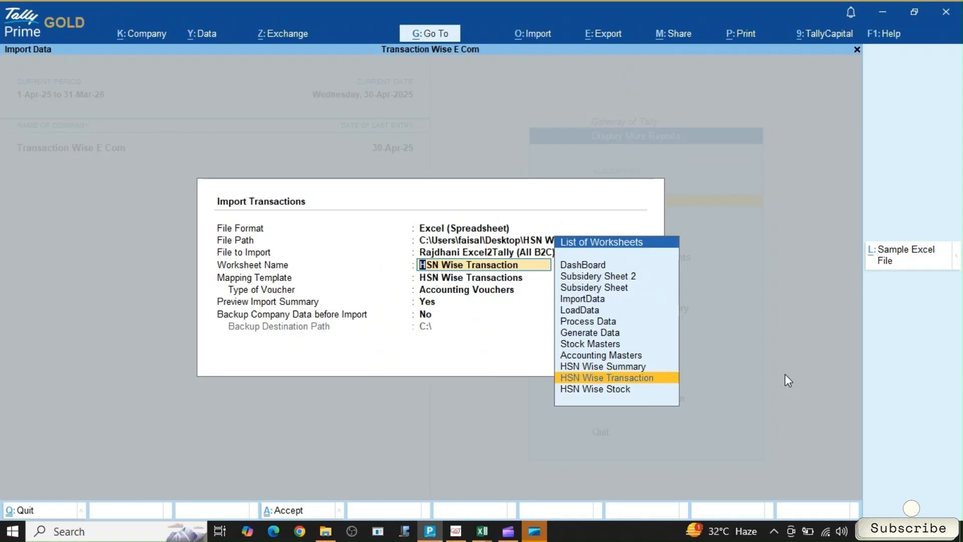
pyautogui.press('Up')
pyautogui.press('Up')
pyautogui.press('Up')
pyautogui.press('Up')
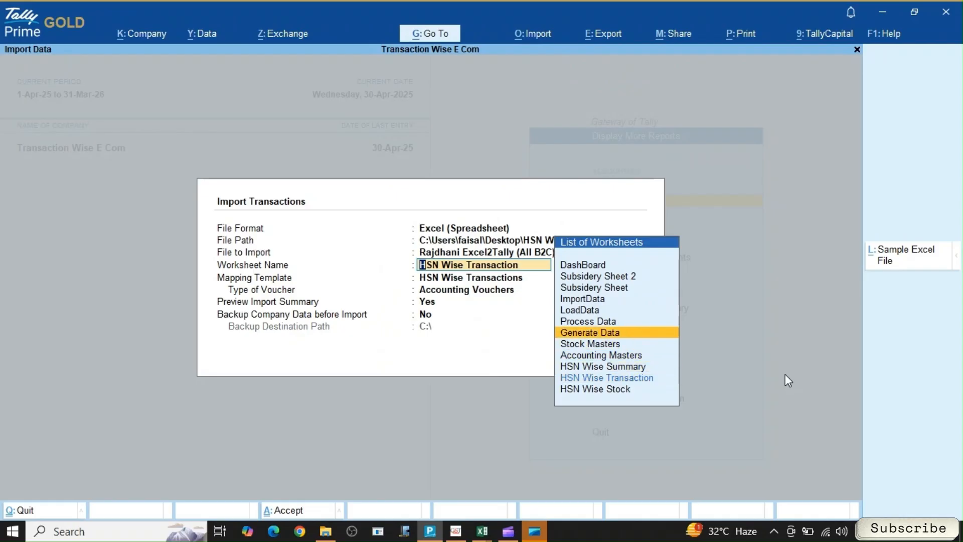
pyautogui.press('Return')
# - Apply the All B2C E COM mapping template and import the accounting vouchers from the preview summary
pyautogui.press('Up')
pyautogui.press('Up')
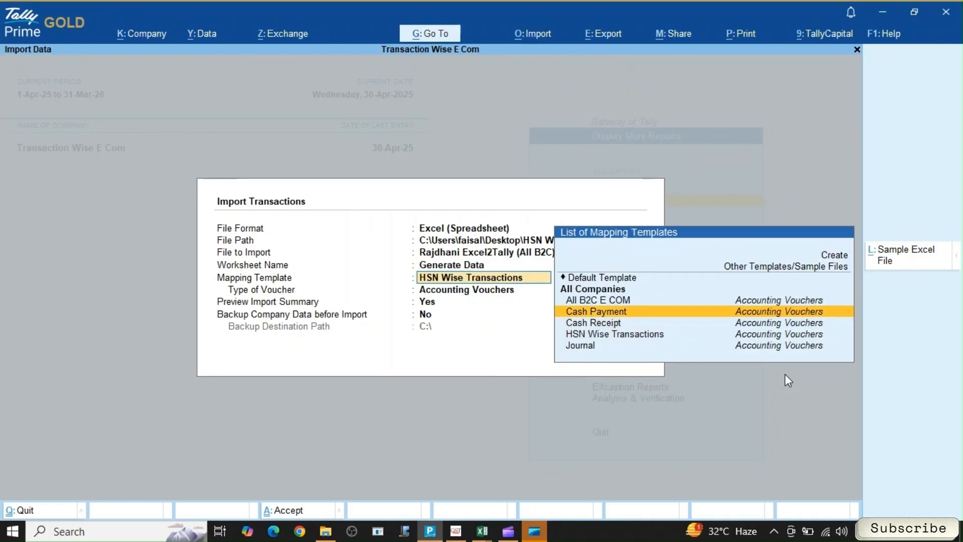
pyautogui.press('Up')
pyautogui.press('Return')
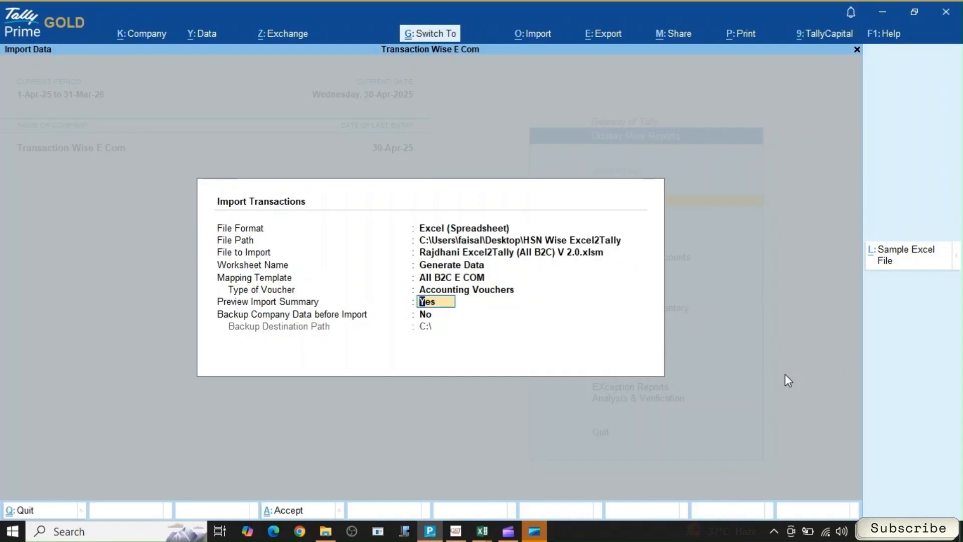
pyautogui.hotkey('ctrl', 'a')
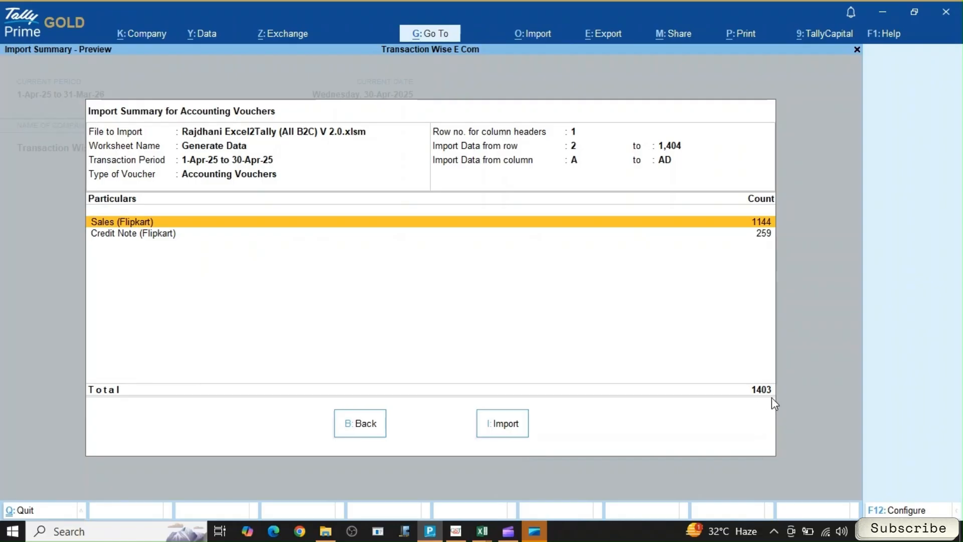
pyautogui.press('i')
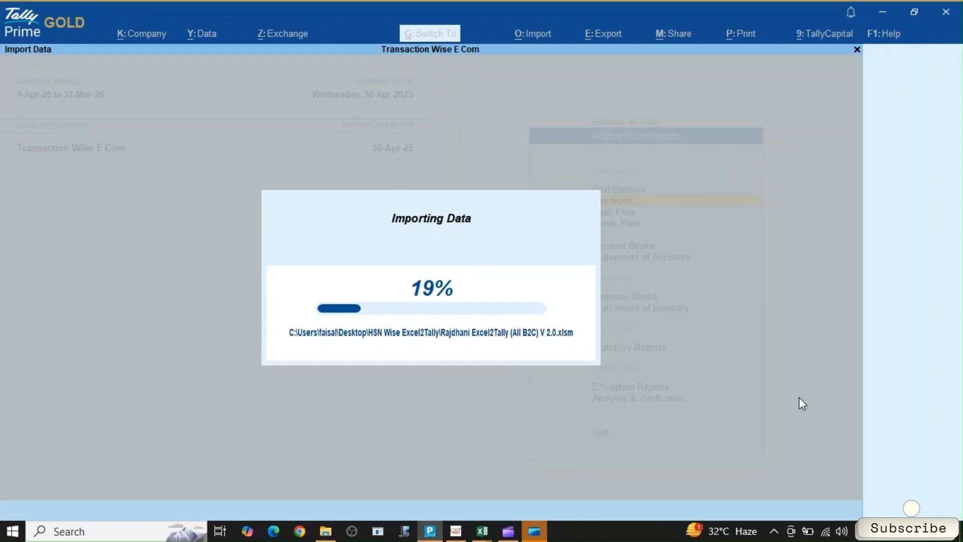
# - Glance at the Rajdhani Excel2Tally (All B2C) V 2.0 workbook in Excel and switch back to TallyPrime
pyautogui.moveTo(481, 530)
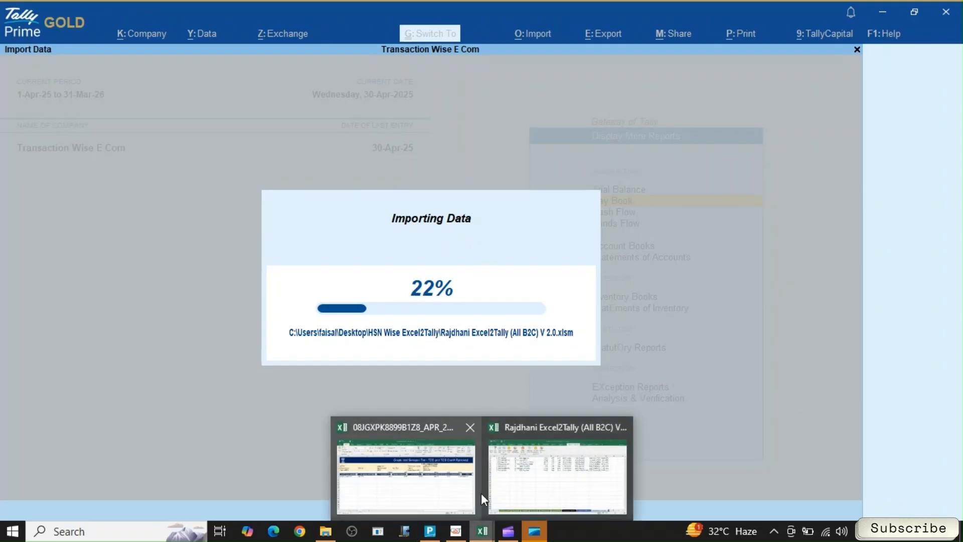
pyautogui.moveTo(457, 494)
pyautogui.click(537, 487)
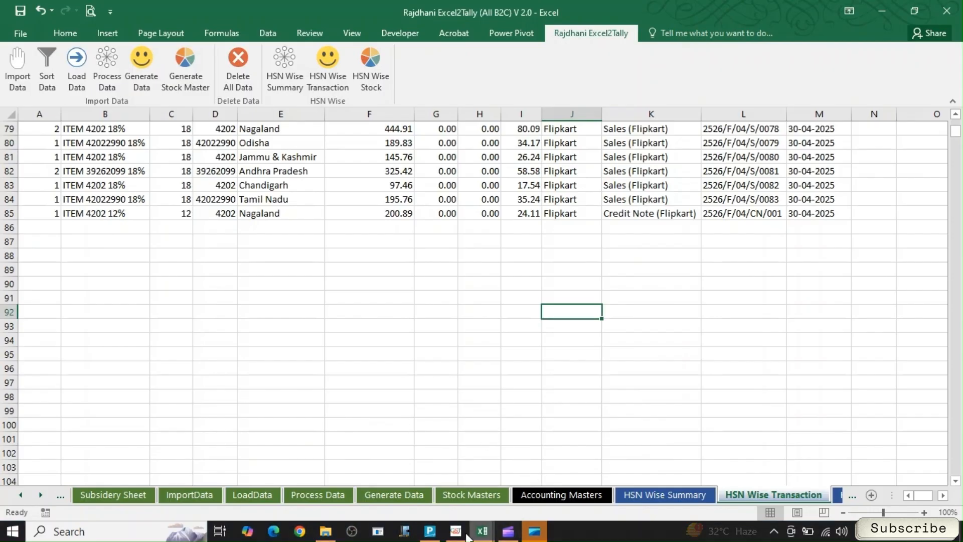
pyautogui.click(430, 531)
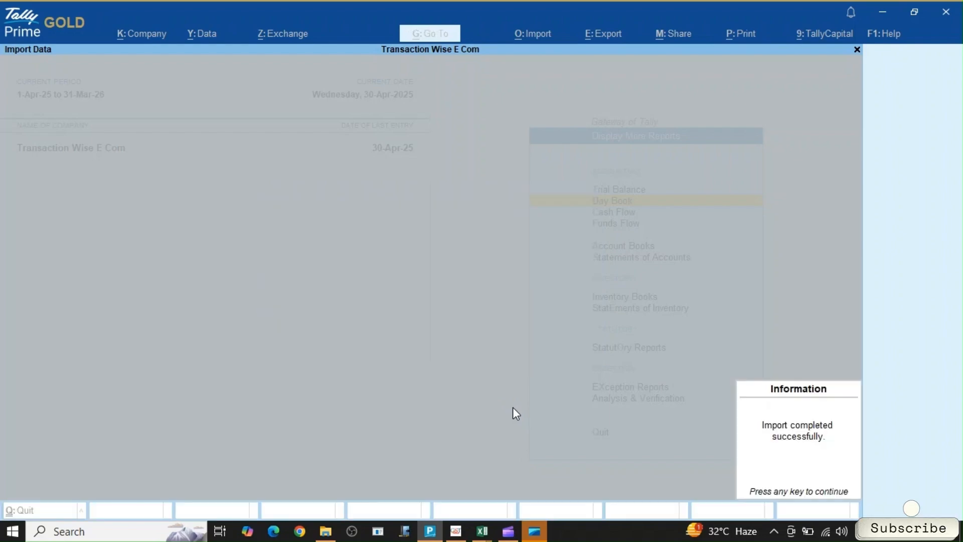
# - Close the import notice, open the Day Book and look through the vouchers dated 30-Apr-25
pyautogui.press('Return')
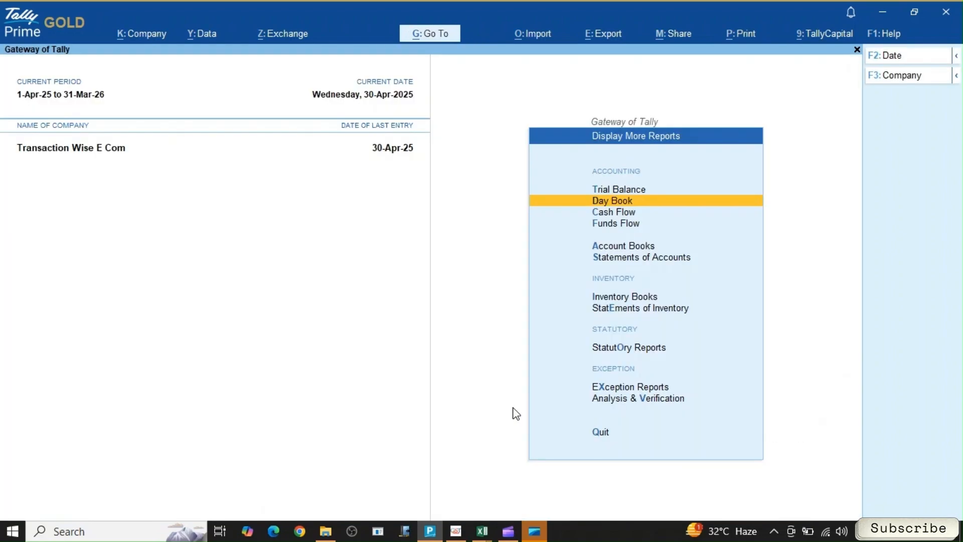
pyautogui.press('Return')
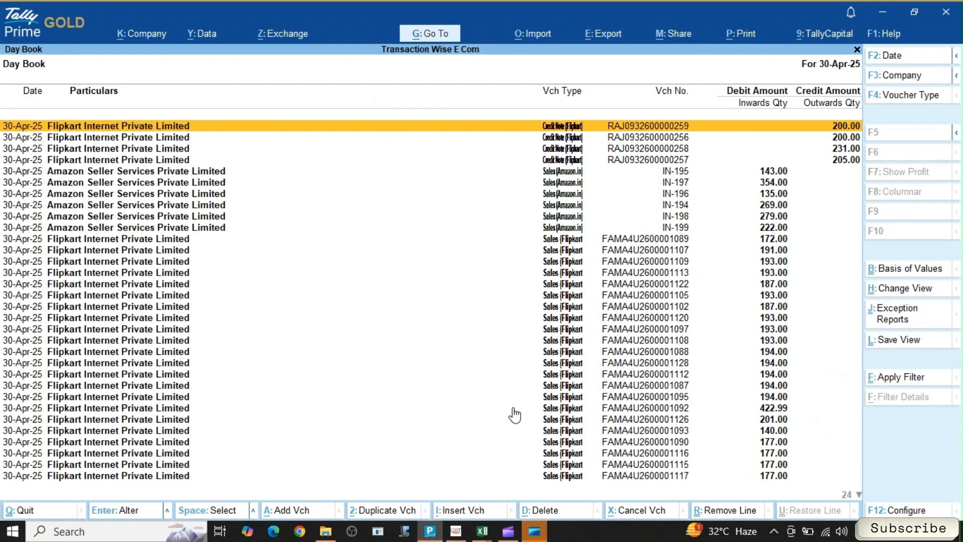
pyautogui.press('Down')
pyautogui.press('Down')
pyautogui.press('Down')
pyautogui.press('Down')
pyautogui.press('Down')
pyautogui.press('Down')
pyautogui.press('Down')
pyautogui.press('Down')
pyautogui.press('Down')
pyautogui.press('Down')
pyautogui.press('Down')
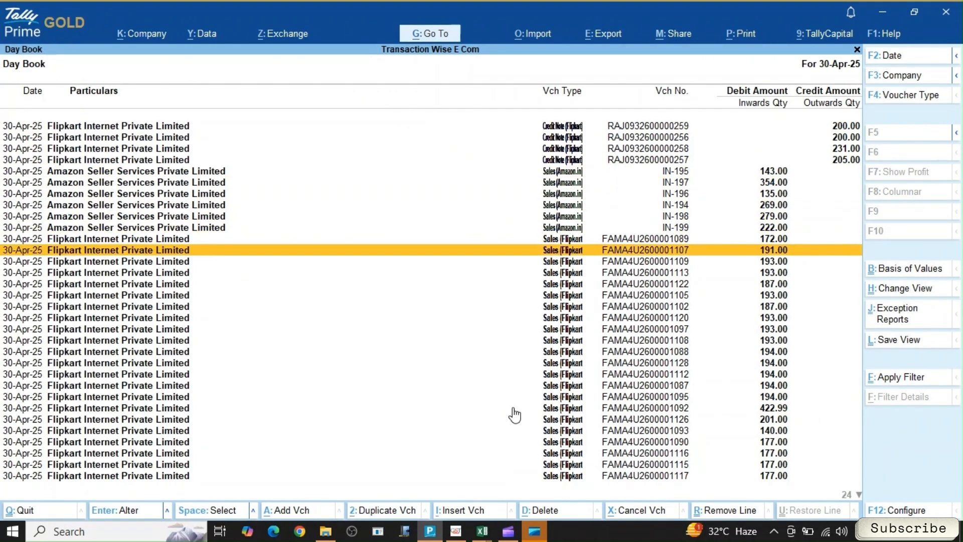
pyautogui.press('Down')
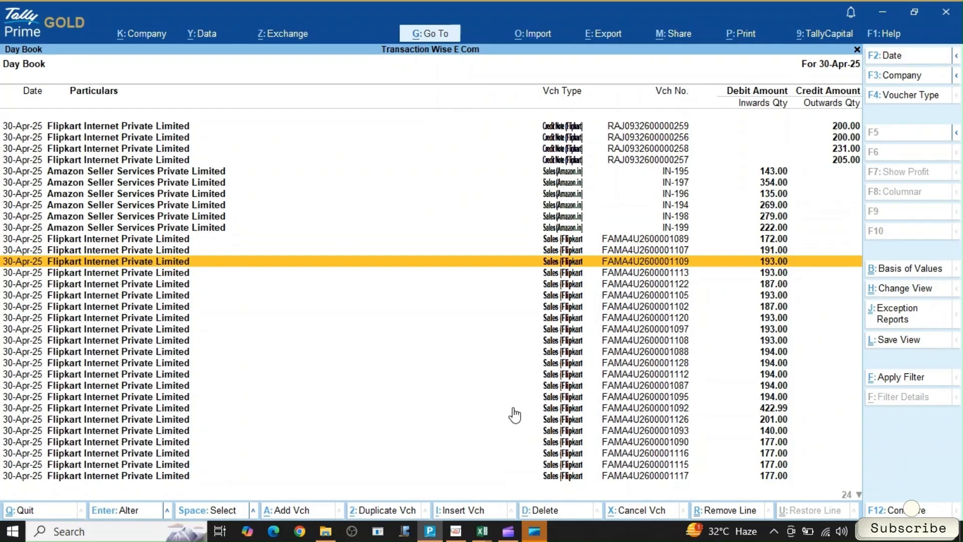
pyautogui.press('pagedown')
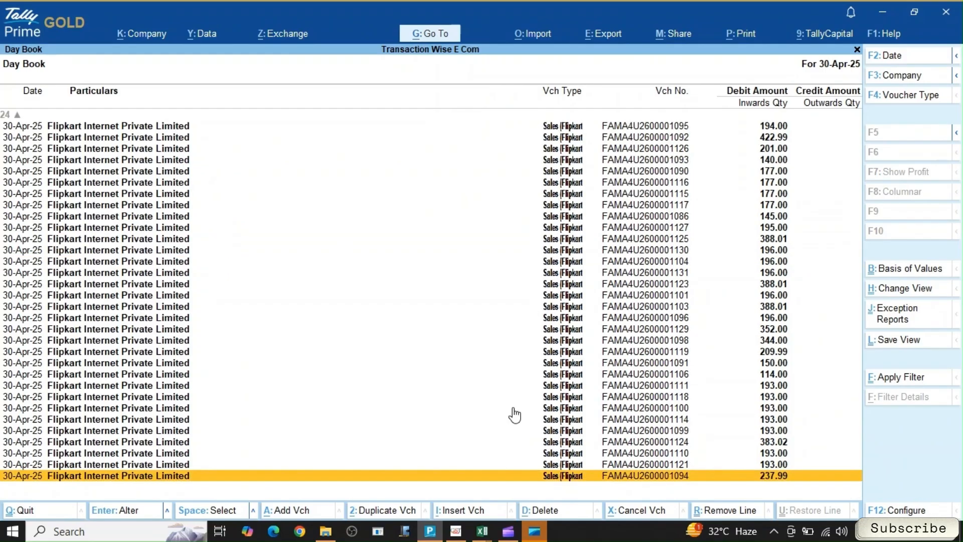
pyautogui.press('pageup')
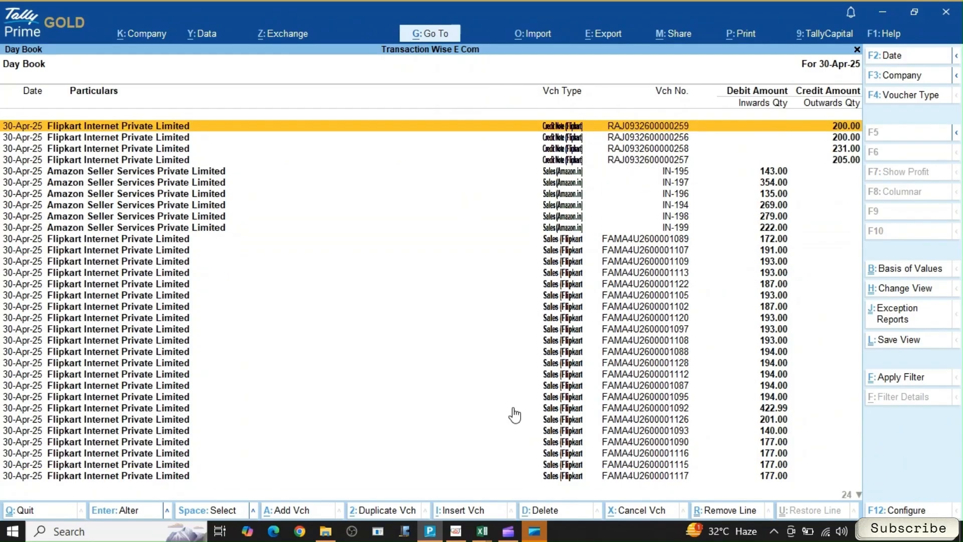
# - Set the Day Book period from 1-4-2025 to 30-4-2025
pyautogui.hotkey('alt', 'F2')
pyautogui.press('BackSpace')
pyautogui.write('a25')
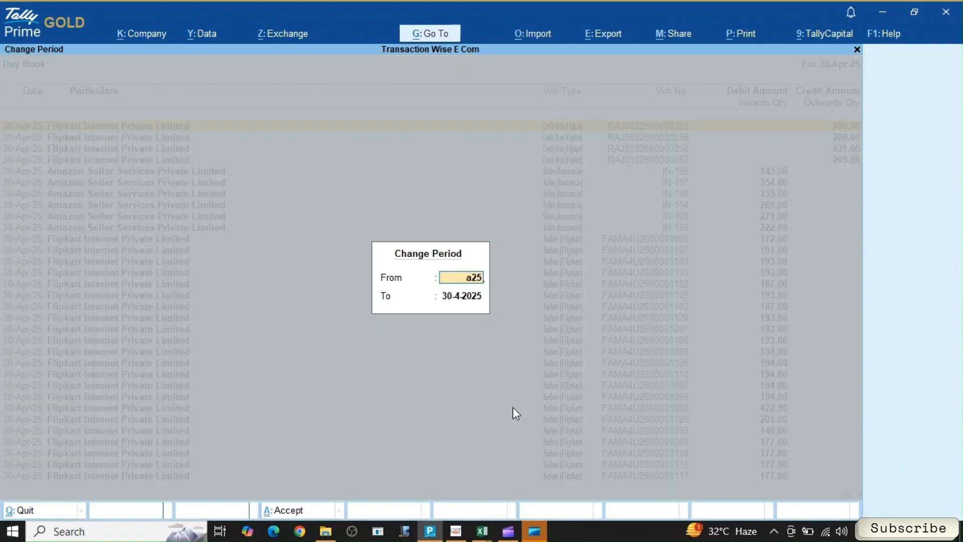
pyautogui.press('Return')
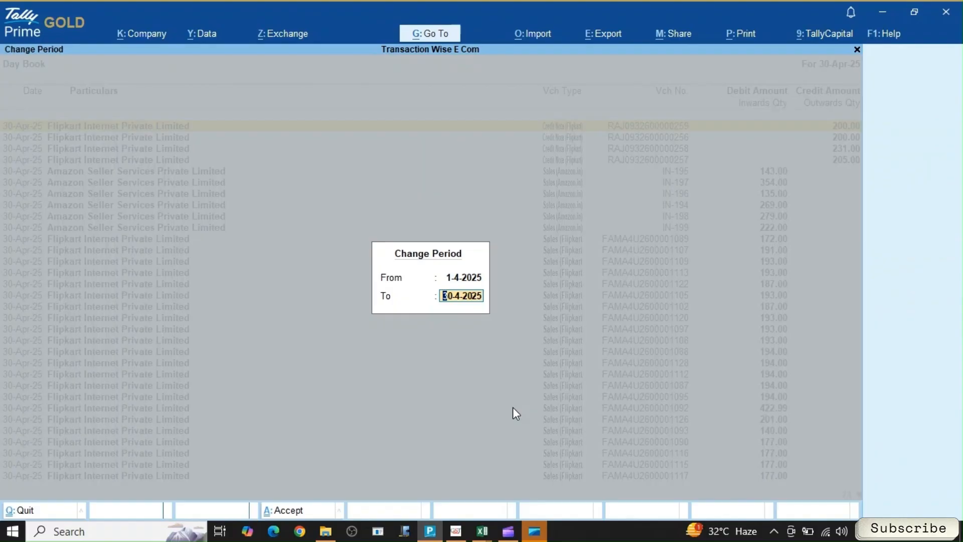
pyautogui.press('Return')
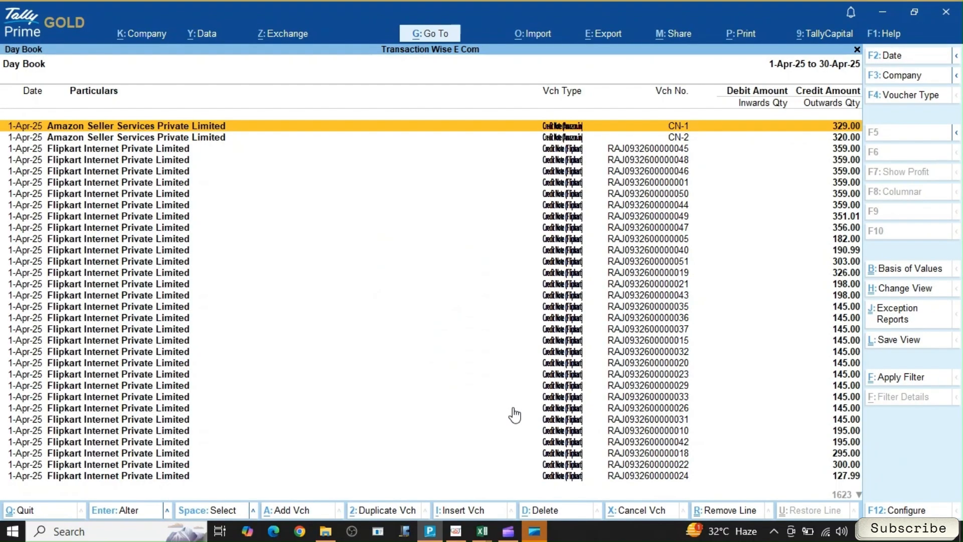
# - Examine the Amazon and Flipkart vouchers in the April 2025 Day Book through to the last entry, and return to the Gateway of Tally
pyautogui.press('pagedown')
pyautogui.press('pagedown')
pyautogui.press('pagedown')
pyautogui.press('pagedown')
pyautogui.press('pagedown')
pyautogui.press('pagedown')
pyautogui.press('pagedown')
pyautogui.press('pagedown')
pyautogui.press('pagedown')
pyautogui.press('pagedown')
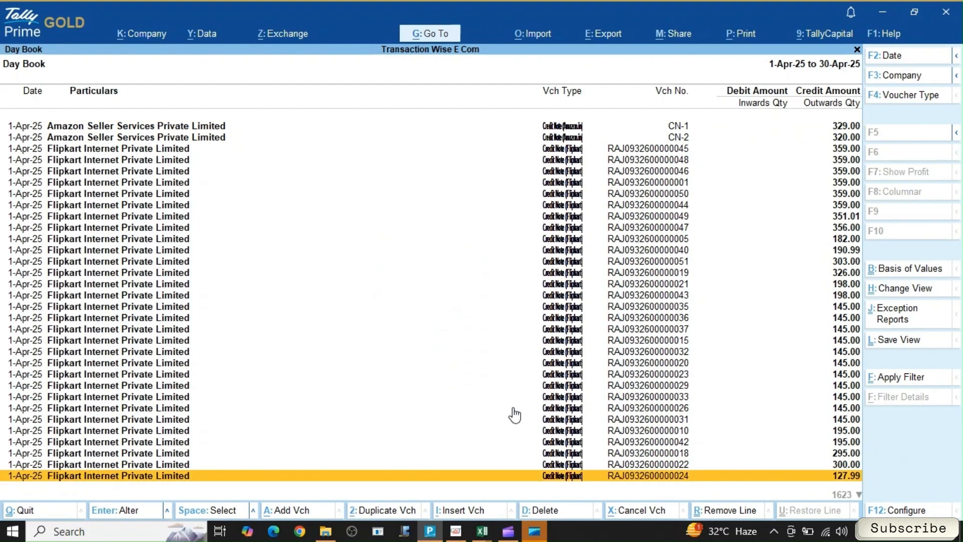
pyautogui.press('pagedown')
pyautogui.press('pagedown')
pyautogui.press('pagedown')
pyautogui.press('pagedown')
pyautogui.press('pagedown')
pyautogui.press('pagedown')
pyautogui.press('pagedown')
pyautogui.press('pagedown')
pyautogui.press('pagedown')
pyautogui.press('pagedown')
pyautogui.press('pagedown')
pyautogui.press('pagedown')
pyautogui.press('pagedown')
pyautogui.press('pagedown')
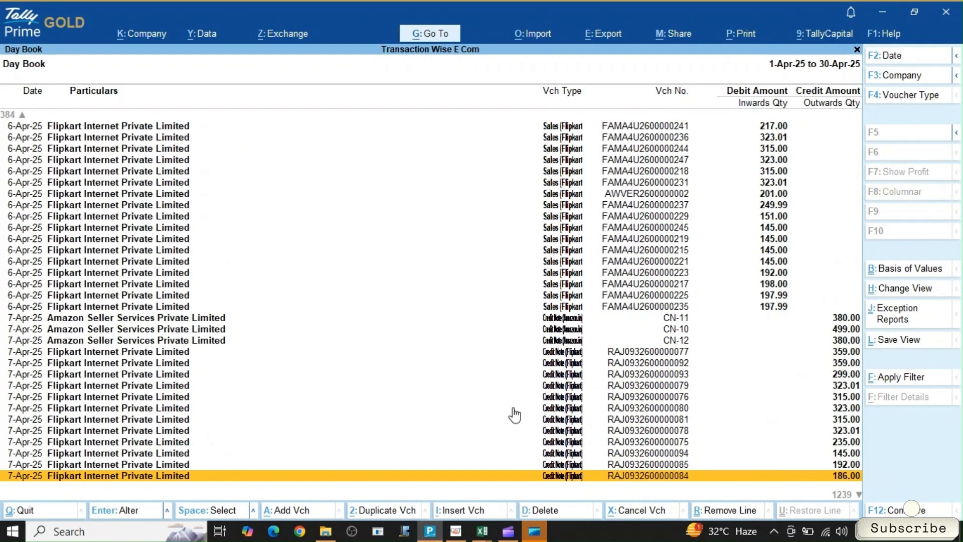
pyautogui.press('pagedown')
pyautogui.press('pagedown')
pyautogui.press('pagedown')
pyautogui.press('pagedown')
pyautogui.press('pagedown')
pyautogui.press('pagedown')
pyautogui.press('pagedown')
pyautogui.press('pagedown')
pyautogui.press('pagedown')
pyautogui.press('pagedown')
pyautogui.press('pagedown')
pyautogui.press('pagedown')
pyautogui.press('pagedown')
pyautogui.press('pagedown')
pyautogui.press('pagedown')
pyautogui.press('pagedown')
pyautogui.press('pagedown')
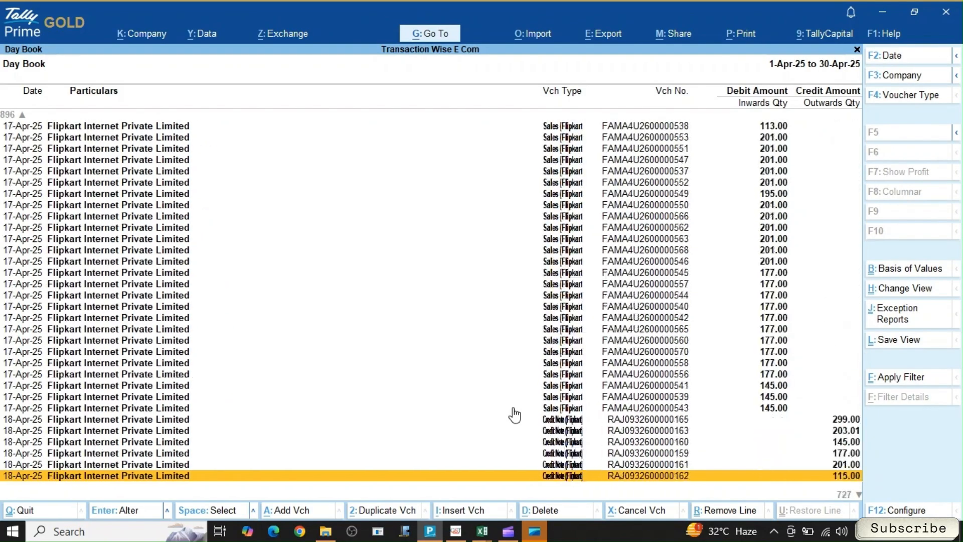
pyautogui.press('pagedown')
pyautogui.press('pagedown')
pyautogui.press('pagedown')
pyautogui.press('pagedown')
pyautogui.press('pagedown')
pyautogui.press('pagedown')
pyautogui.press('pagedown')
pyautogui.press('pagedown')
pyautogui.press('pagedown')
pyautogui.press('pagedown')
pyautogui.press('pagedown')
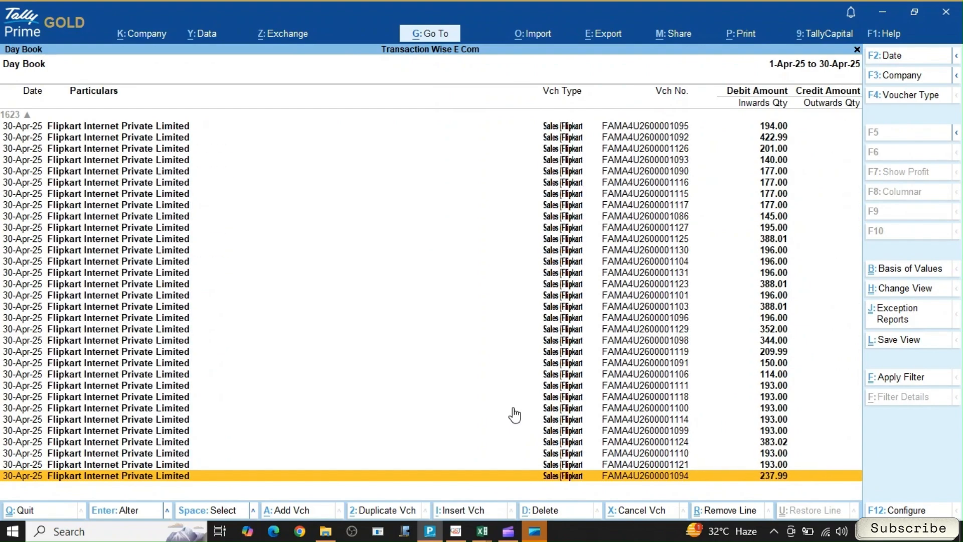
pyautogui.press('Escape')
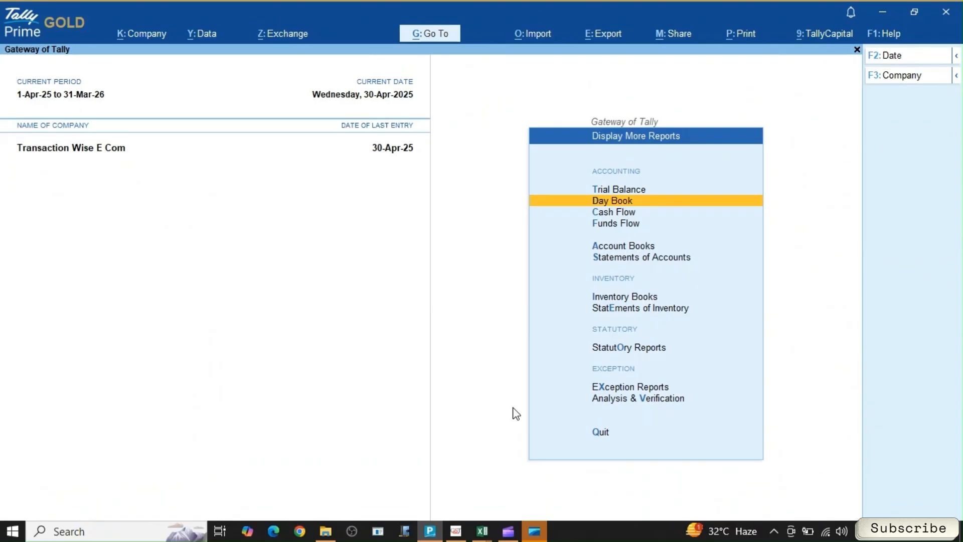
pyautogui.press('Escape')
# - Open the Profit & Loss A/c and drill down from Sales Accounts into the Sales ledger's monthly summary
pyautogui.press('p')
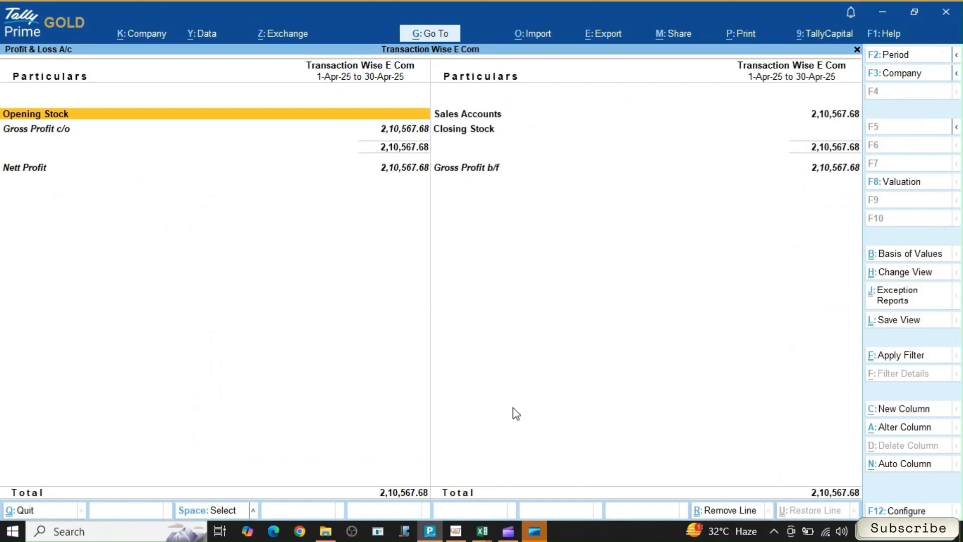
pyautogui.press('Right')
pyautogui.press('Down')
pyautogui.press('Return')
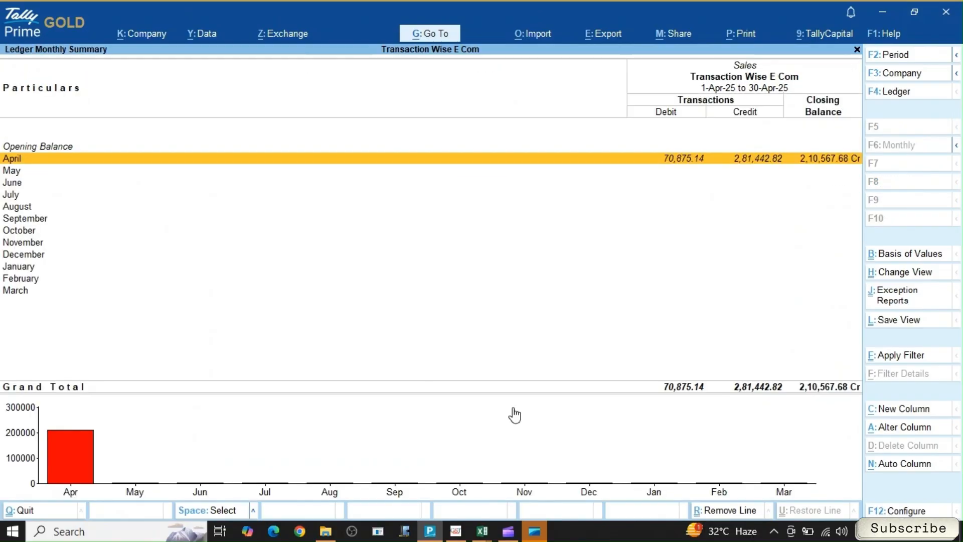
# - Leave the sales summary, open the Balance Sheet and drill down into Sundry Debtors to view the Amazon and Flipkart balances
pyautogui.press('Escape')
pyautogui.press('Escape')
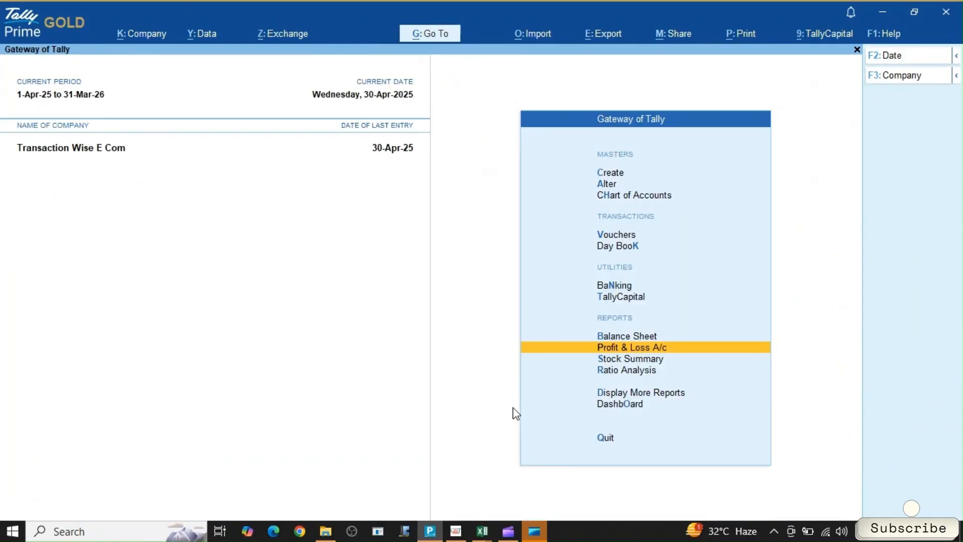
pyautogui.press('Down')
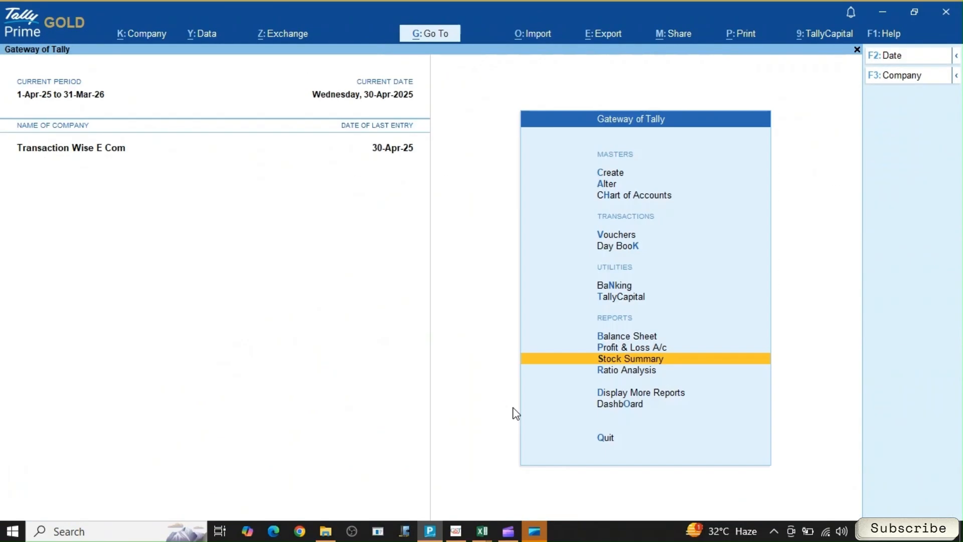
pyautogui.press('b')
pyautogui.hotkey('alt', 'F5')
pyautogui.press('Right')
pyautogui.press('Down')
pyautogui.press('Down')
pyautogui.press('Down')
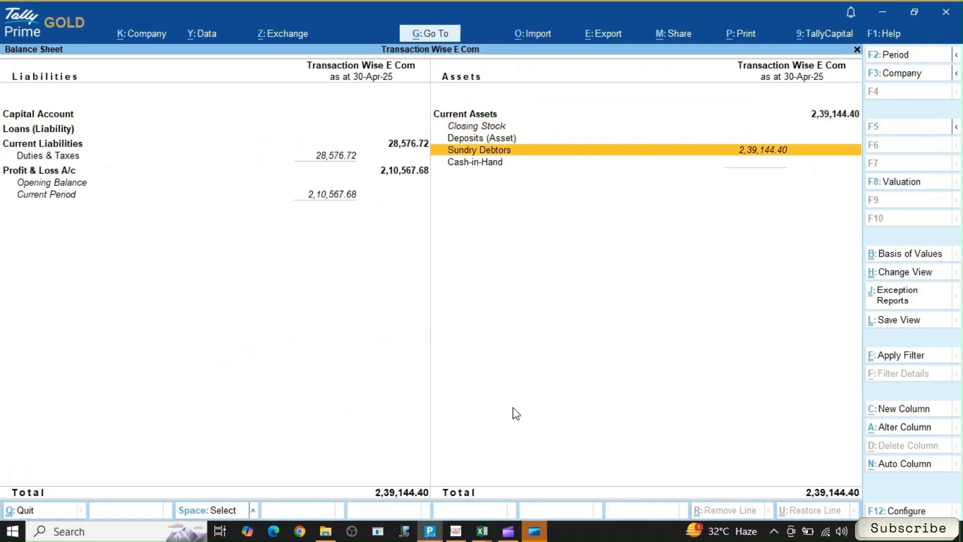
pyautogui.press('Return')
pyautogui.press('Down')
pyautogui.press('Up')
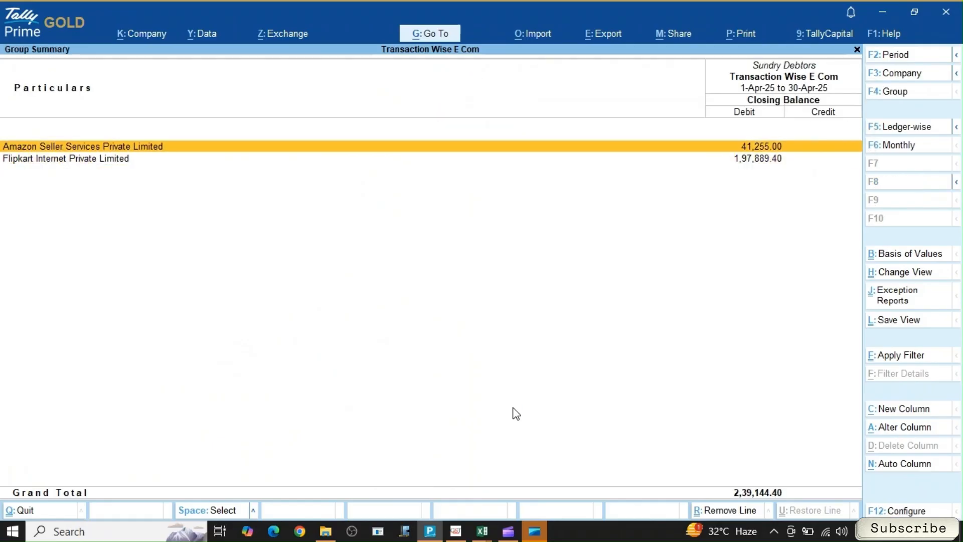
# - Drill down into Duties & Taxes from the Balance Sheet, look over the GST ledgers and return to the Gateway of Tally
pyautogui.press('Escape')
pyautogui.press('Left')
pyautogui.press('Down')
pyautogui.press('Return')
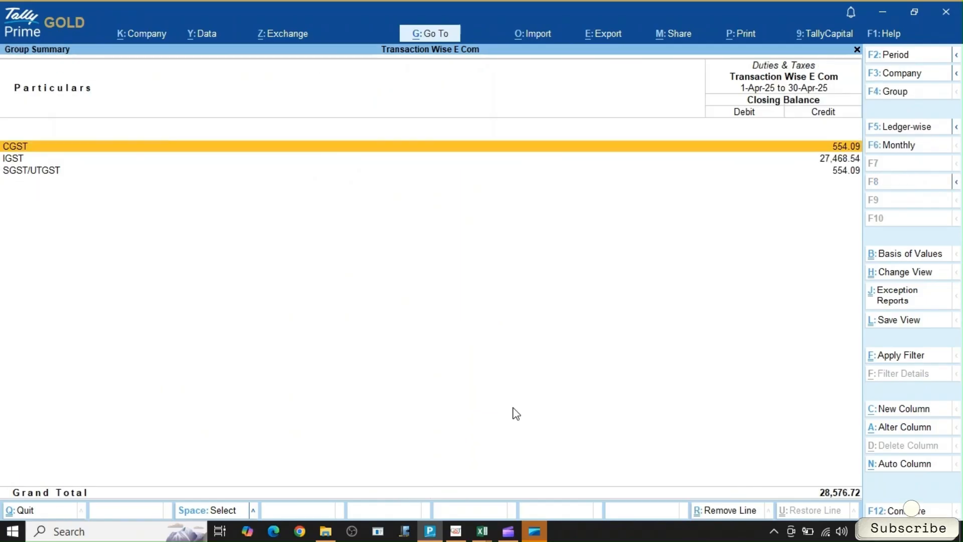
pyautogui.press('Down')
pyautogui.press('Down')
pyautogui.press('Escape')
pyautogui.press('Escape')
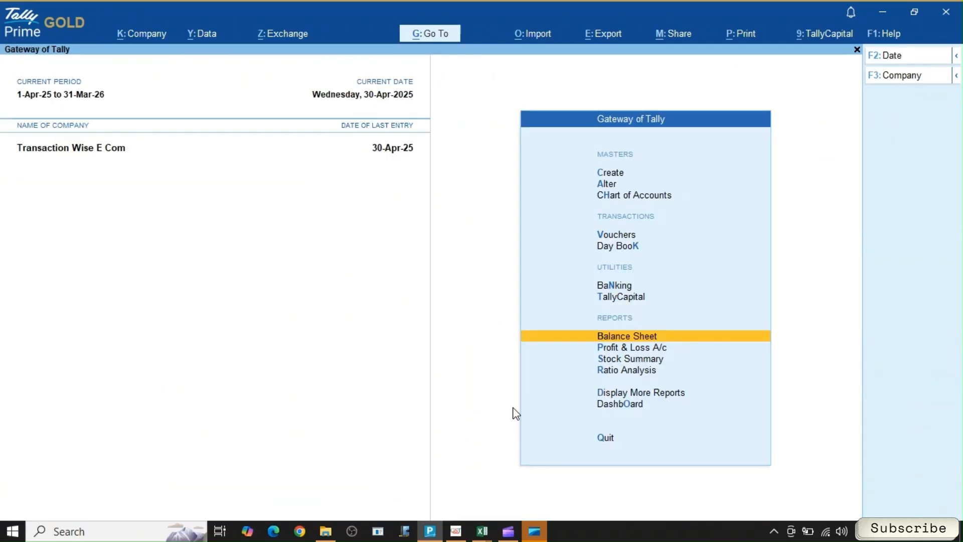
# - Open the GSTR-1 report and set its period from 1-4-2025 to 30-Apr-25
pyautogui.hotkey('alt', 'g')
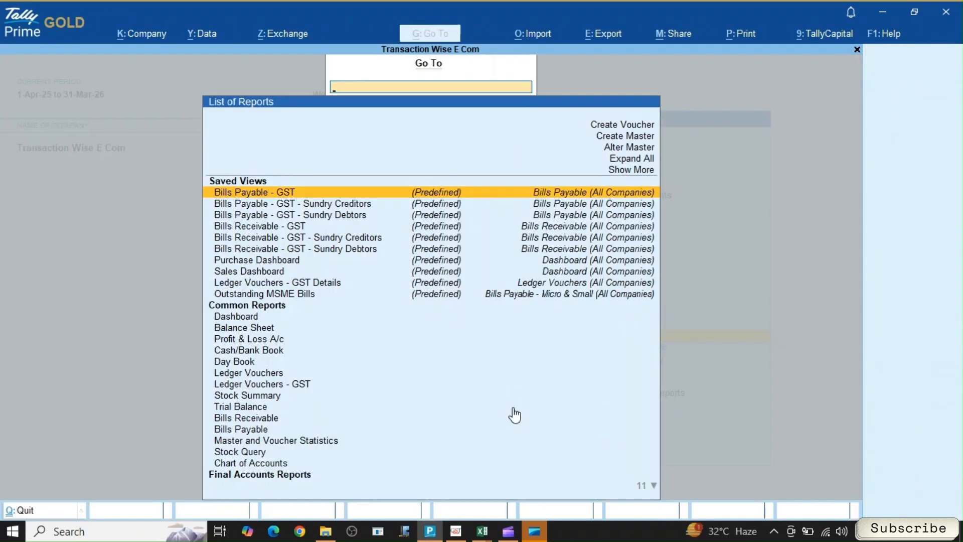
pyautogui.write('Gst')
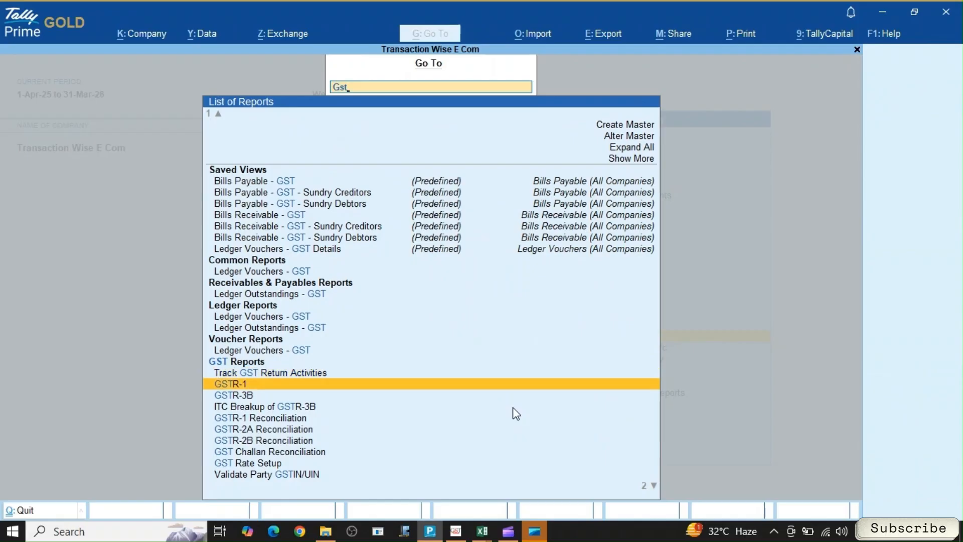
pyautogui.press('Return')
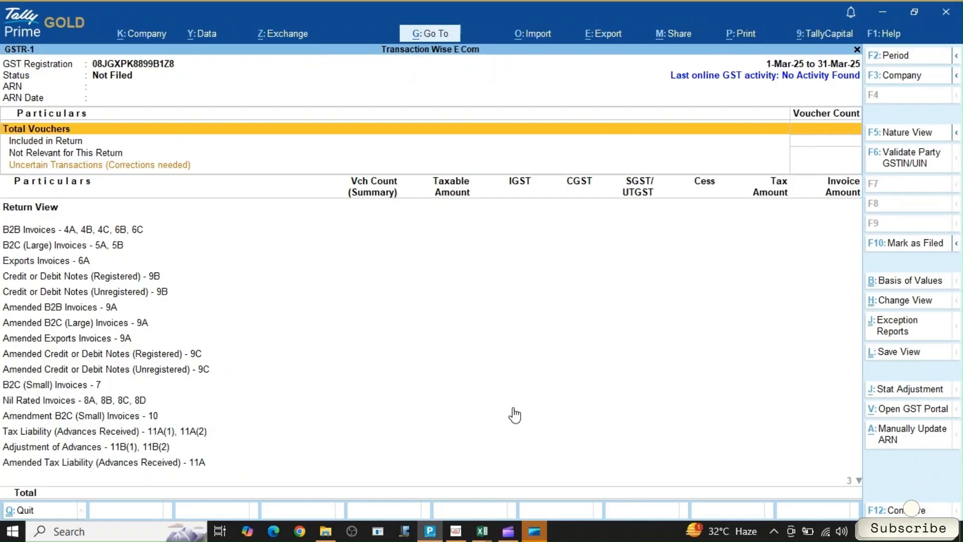
pyautogui.press('F2')
pyautogui.write('1-4-2025')
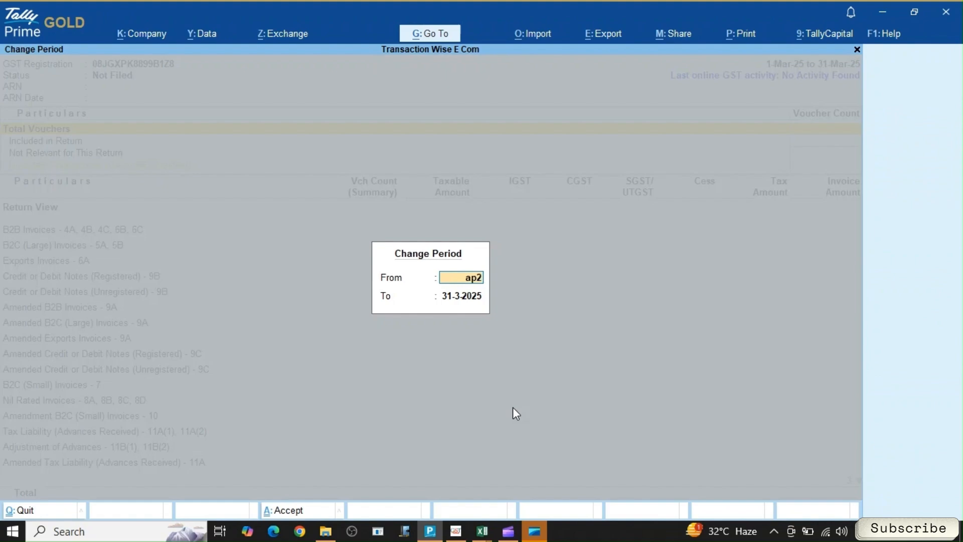
pyautogui.press('Return')
pyautogui.write('ap25')
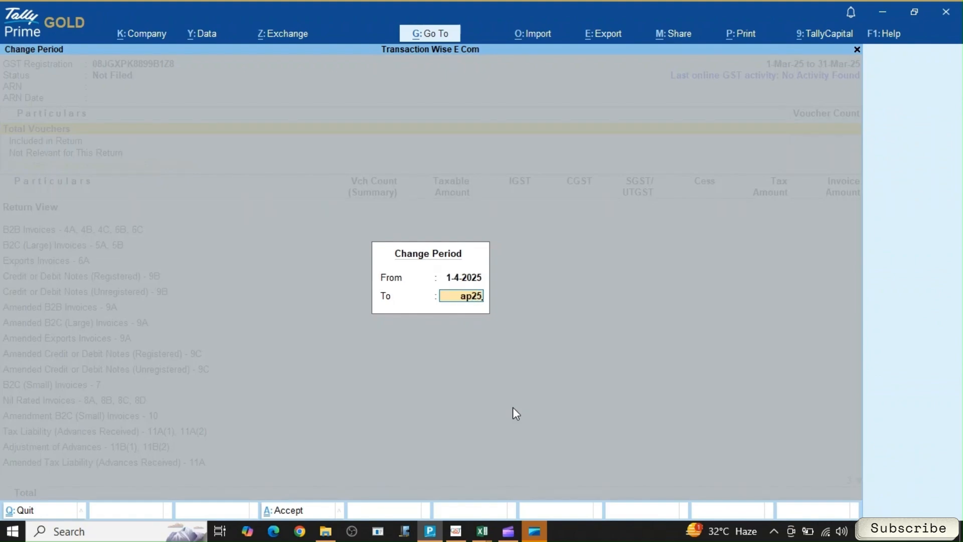
pyautogui.press('Return')
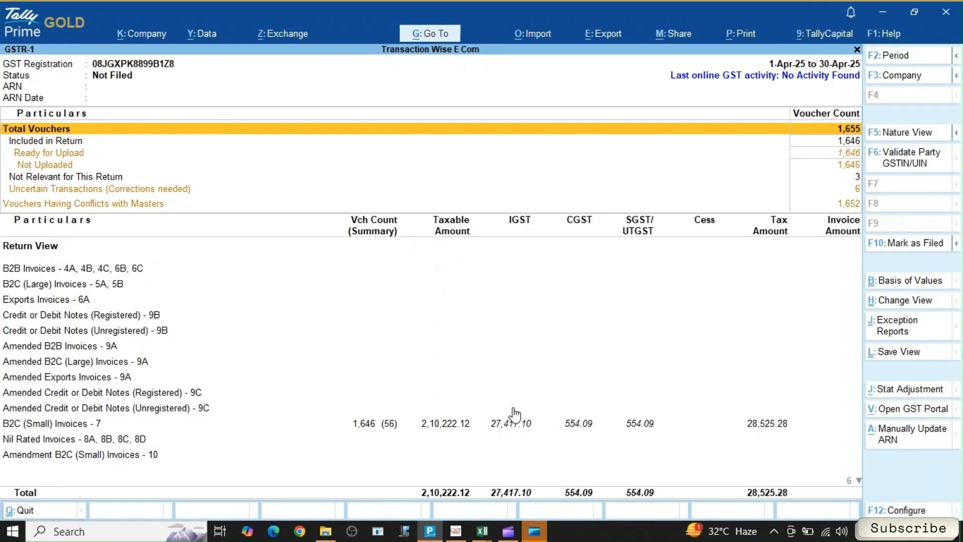
# - Examine the vouchers Not Relevant for This Return down to the Sales type under Other Transactions, and return to the GSTR-1 summary
pyautogui.press('Down')
pyautogui.press('Down')
pyautogui.press('Down')
pyautogui.press('Down')
pyautogui.press('Down')
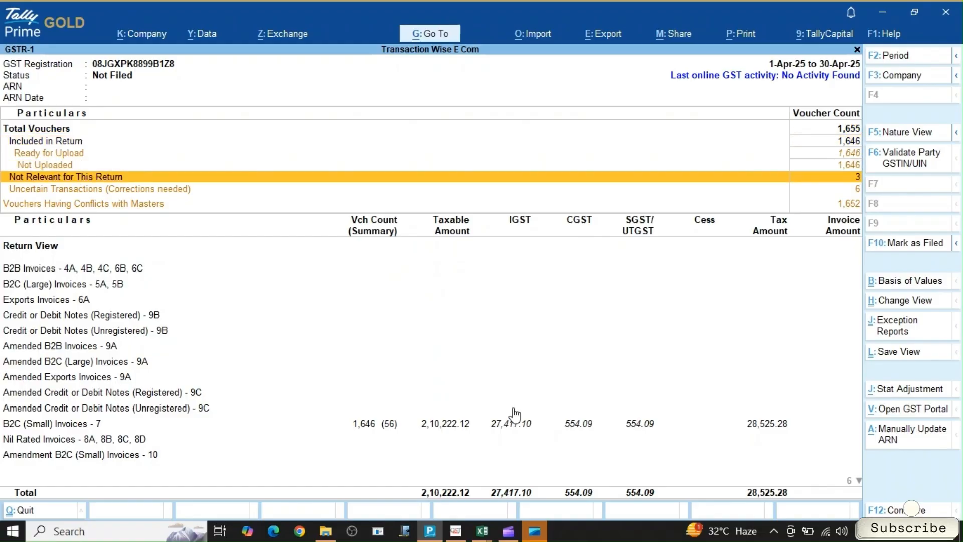
pyautogui.press('Up')
pyautogui.press('Return')
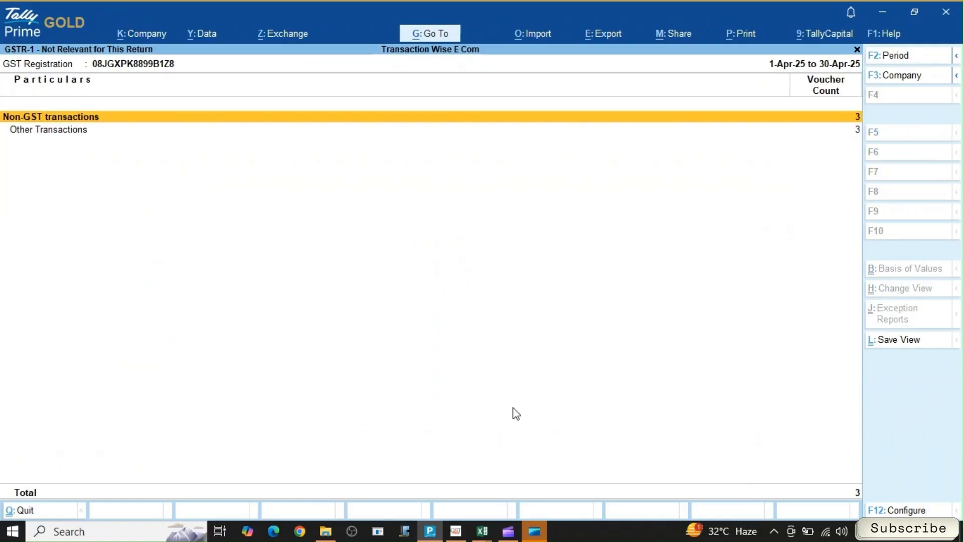
pyautogui.press('Down')
pyautogui.press('Return')
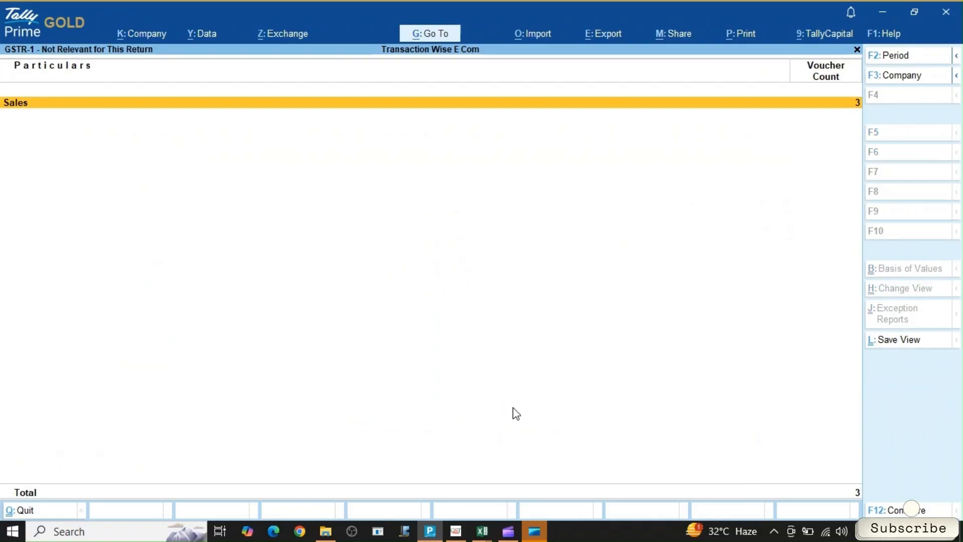
pyautogui.press('Return')
pyautogui.press('Escape')
pyautogui.press('Escape')
pyautogui.press('Escape')
# - Open the uncertain transactions whose party GST registration details are invalid or not specified
pyautogui.press('Down')
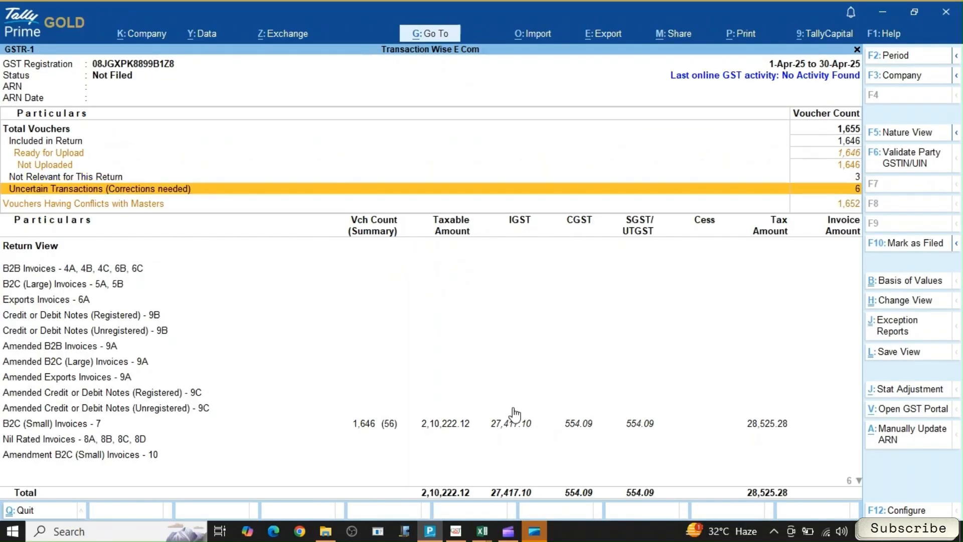
pyautogui.press('Return')
pyautogui.press('Down')
pyautogui.press('Down')
pyautogui.press('Down')
pyautogui.press('Up')
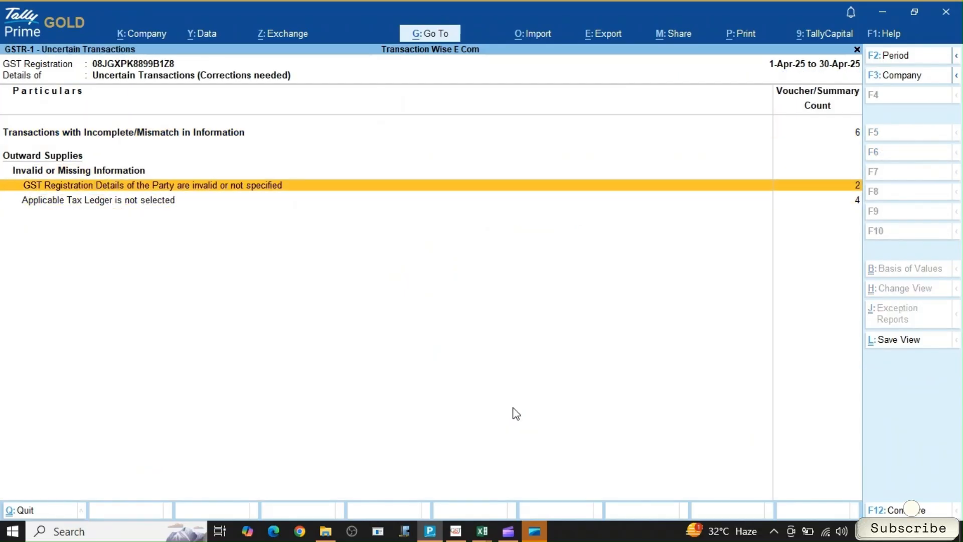
pyautogui.press('Return')
# - Set the party State of the 10-Apr-25 Flipkart sales voucher to Dadra & Nagar Haveli and Daman & Diu and save it
pyautogui.press('Return')
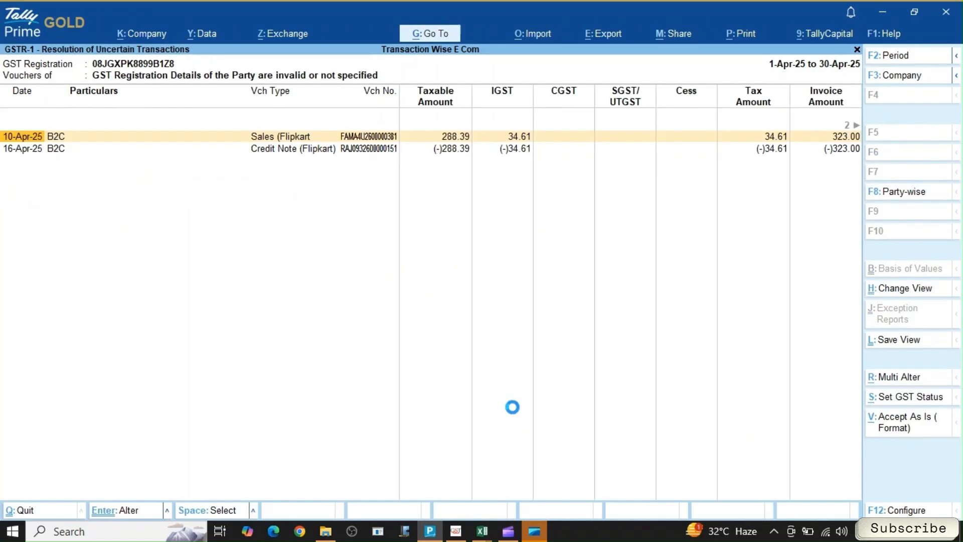
pyautogui.press('Return')
pyautogui.press('Return')
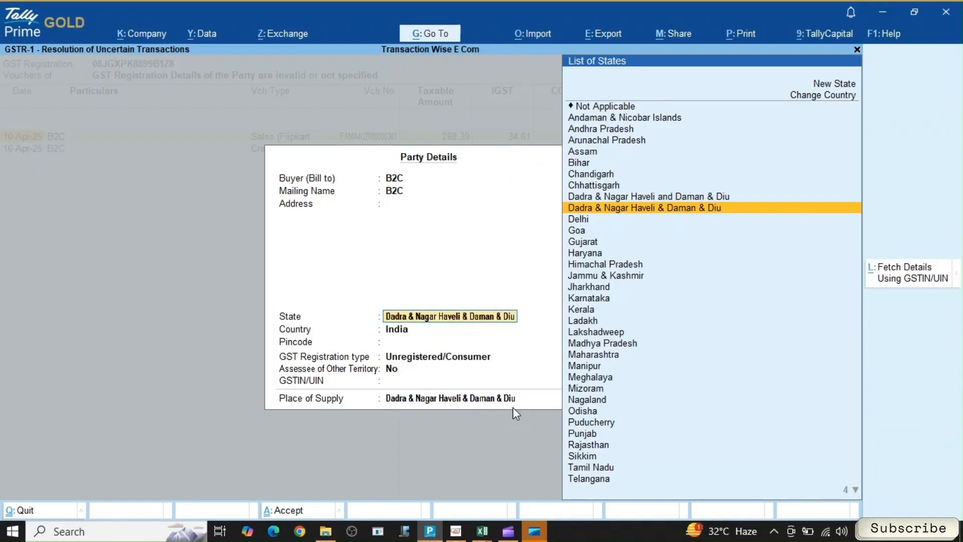
pyautogui.press('Up')
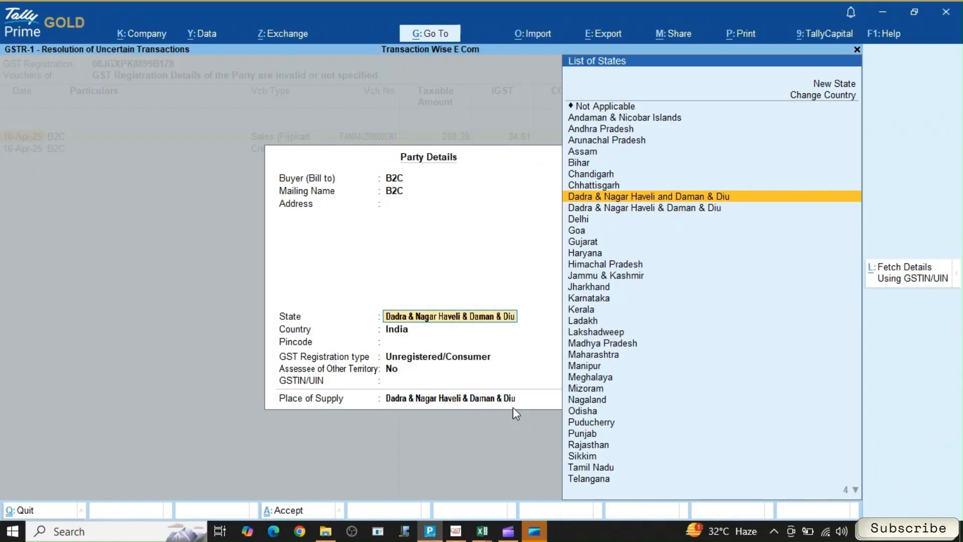
pyautogui.press('Down')
pyautogui.press('Up')
pyautogui.press('Return')
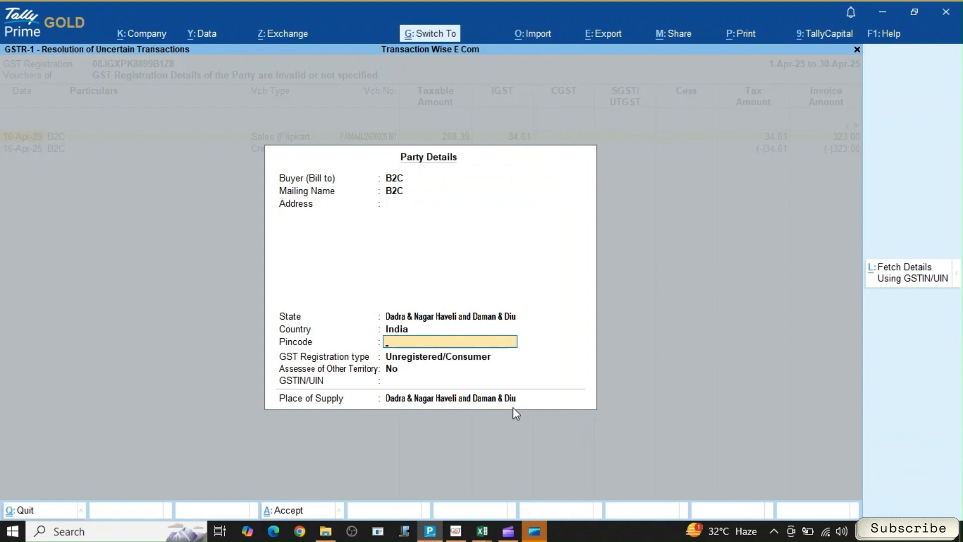
pyautogui.hotkey('ctrl', 'a')
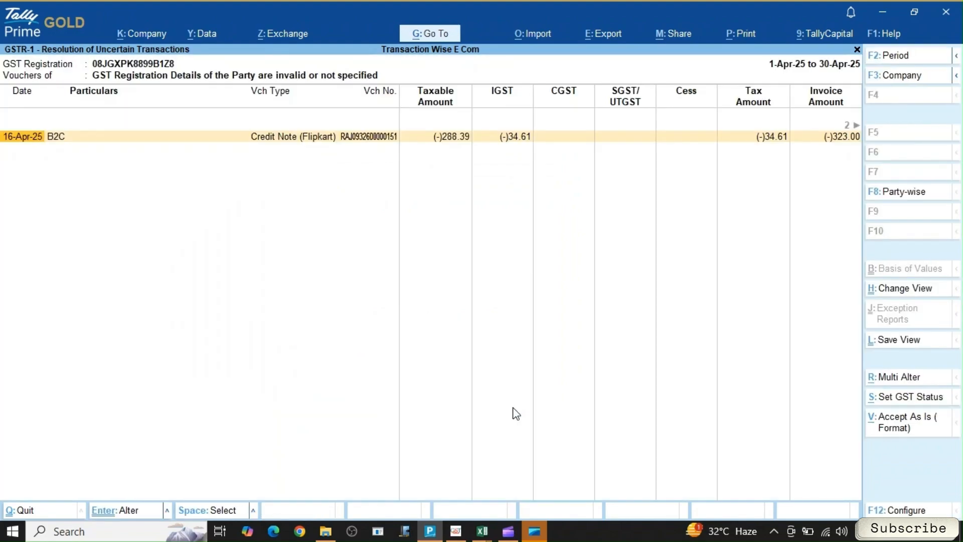
# - Correct the 16-Apr-25 Flipkart credit note's State to Dadra & Nagar Haveli and Daman & Diu and save it
pyautogui.press('Return')
pyautogui.press('Return')
pyautogui.press('Return')
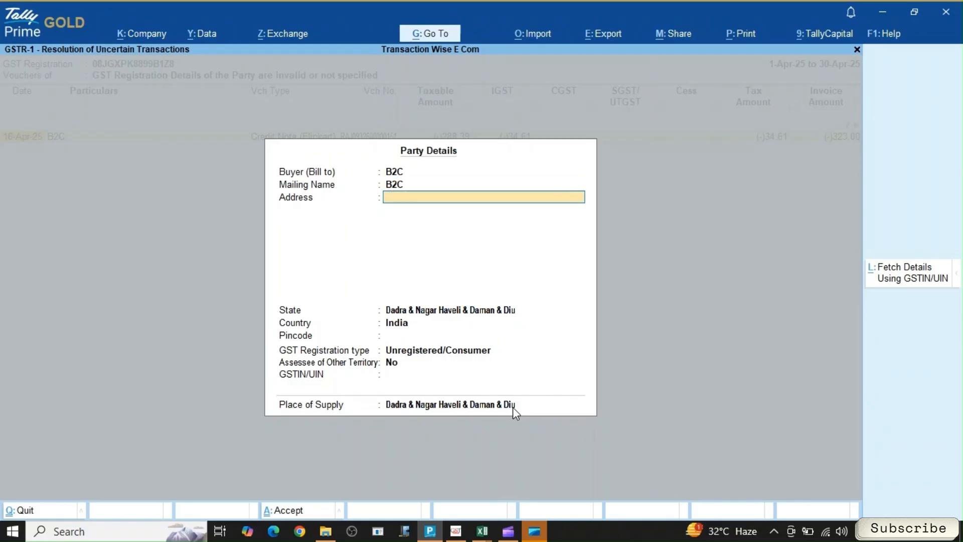
pyautogui.press('Return')
pyautogui.press('Return')
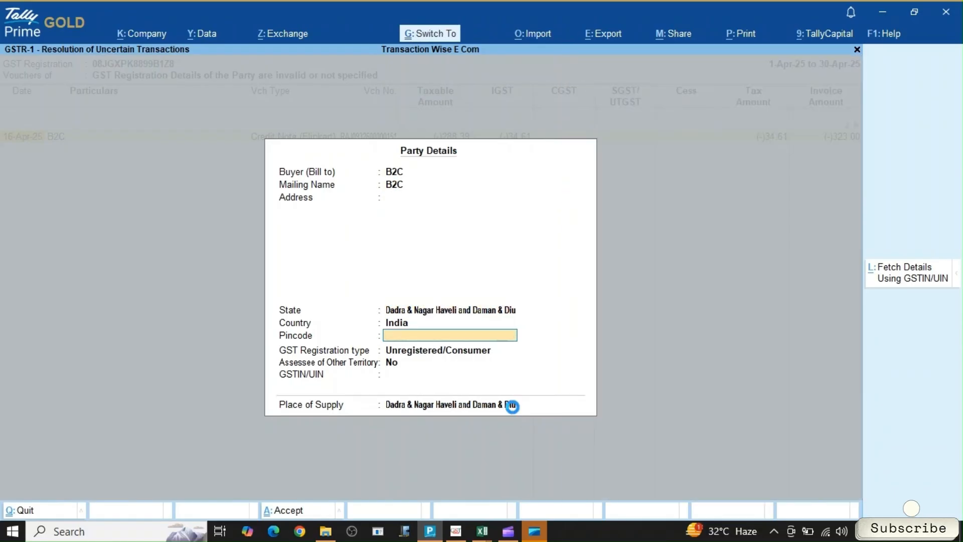
pyautogui.hotkey('ctrl', 'a')
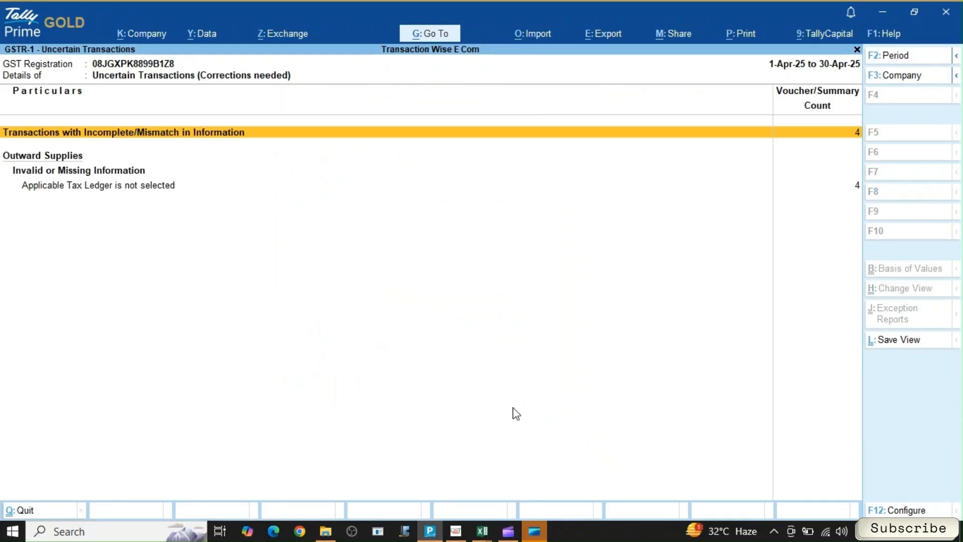
# - Open the 18-Apr-25 Flipkart sales voucher from the transactions where the applicable tax ledger is not selected
pyautogui.press('Down')
pyautogui.press('Down')
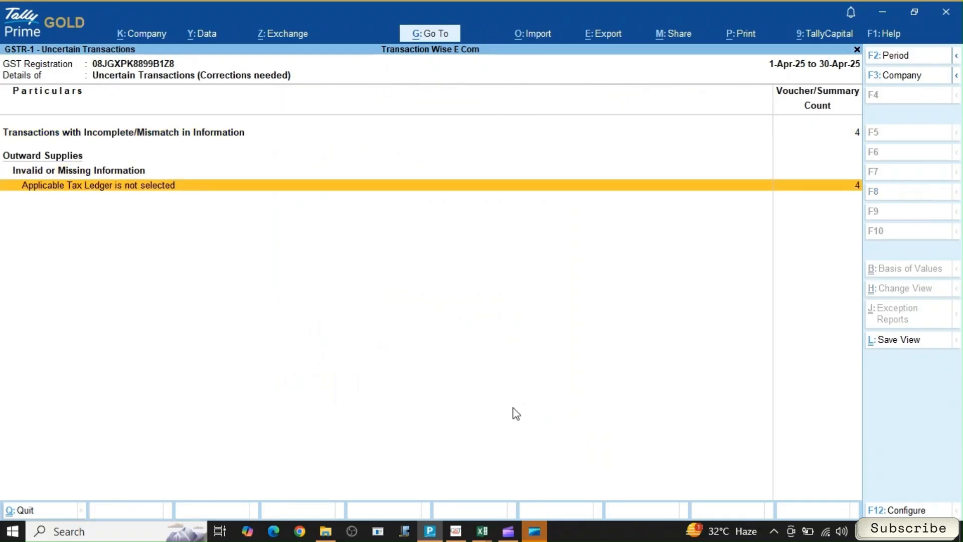
pyautogui.press('Return')
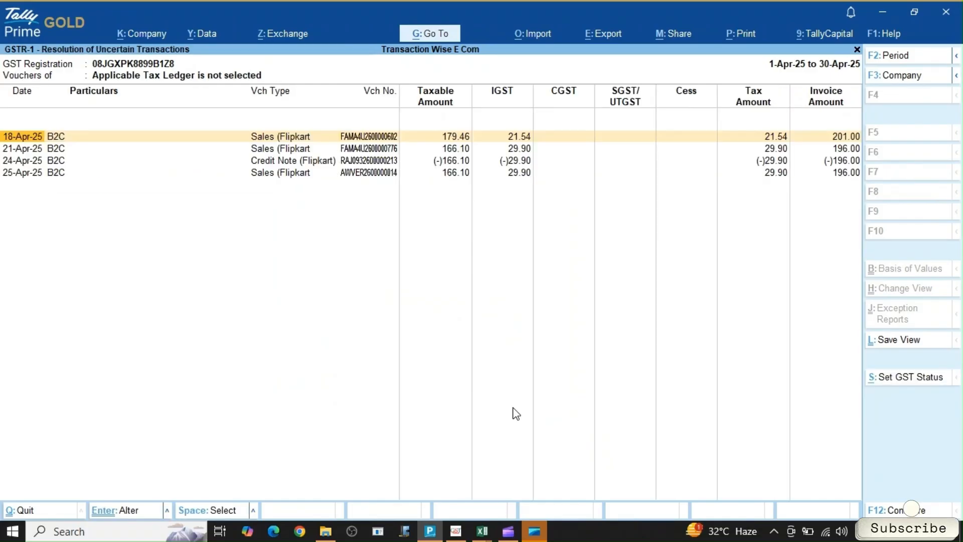
pyautogui.press('Return')
pyautogui.press('Return')
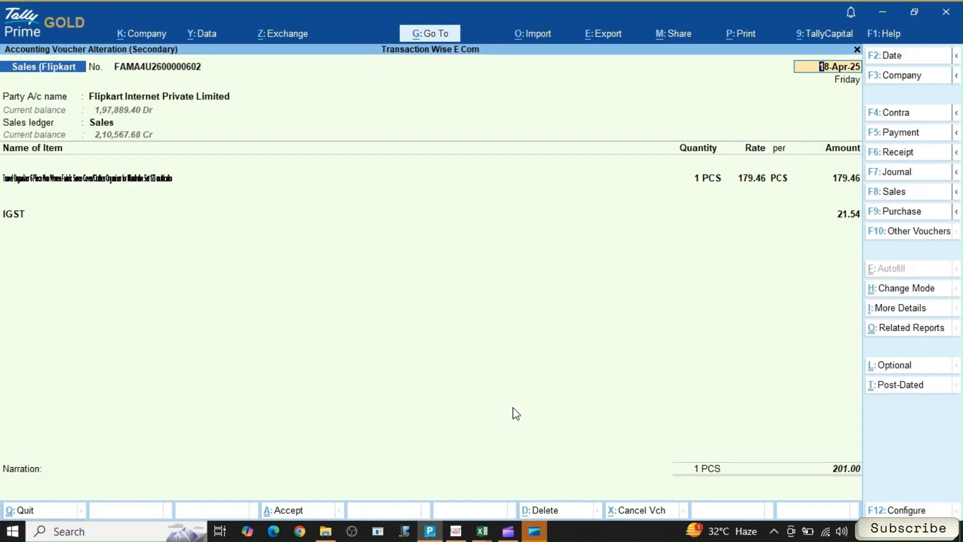
# - Go through the voucher's dispatch details, party details with State Rajasthan, and stock item line, accepting each
pyautogui.press('Return')
pyautogui.press('Return')
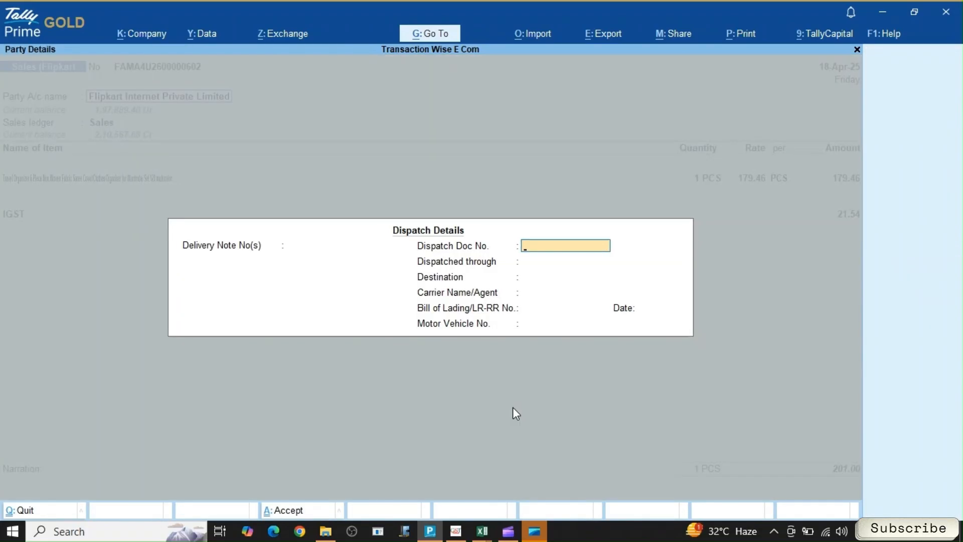
pyautogui.hotkey('ctrl', 'a')
pyautogui.press('Return')
pyautogui.press('Return')
pyautogui.press('Return')
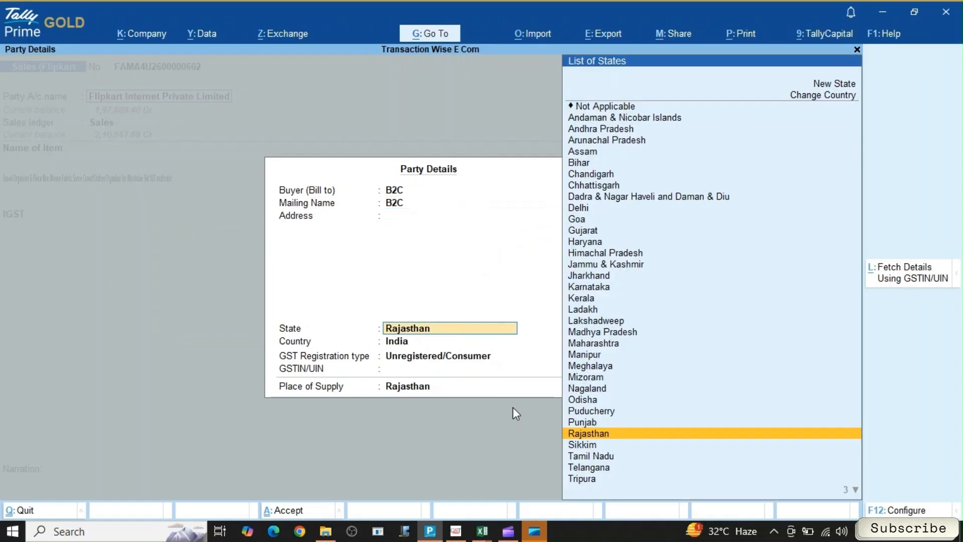
pyautogui.press('Return')
pyautogui.press('Return')
pyautogui.press('Return')
pyautogui.press('Return')
pyautogui.press('Return')
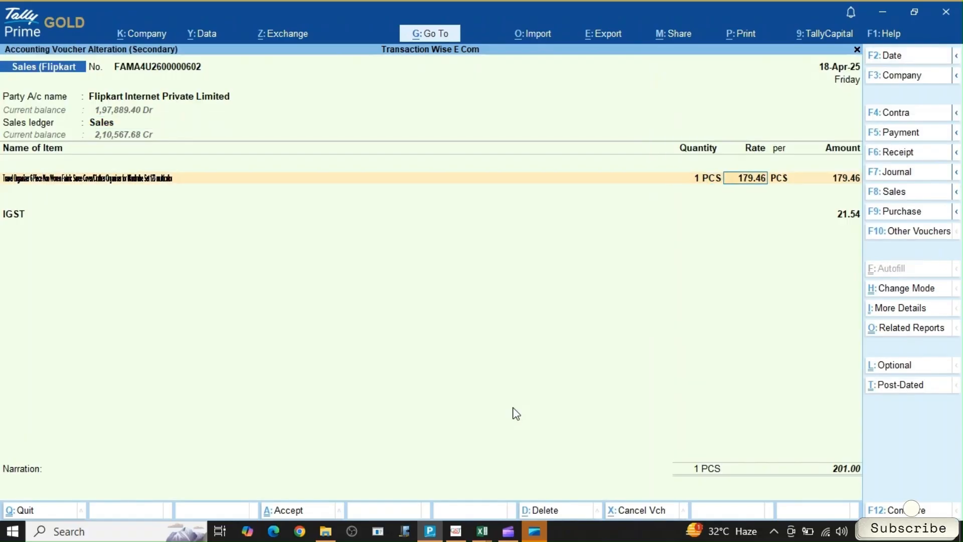
pyautogui.press('Return')
pyautogui.press('Return')
pyautogui.hotkey('ctrl', 'a')
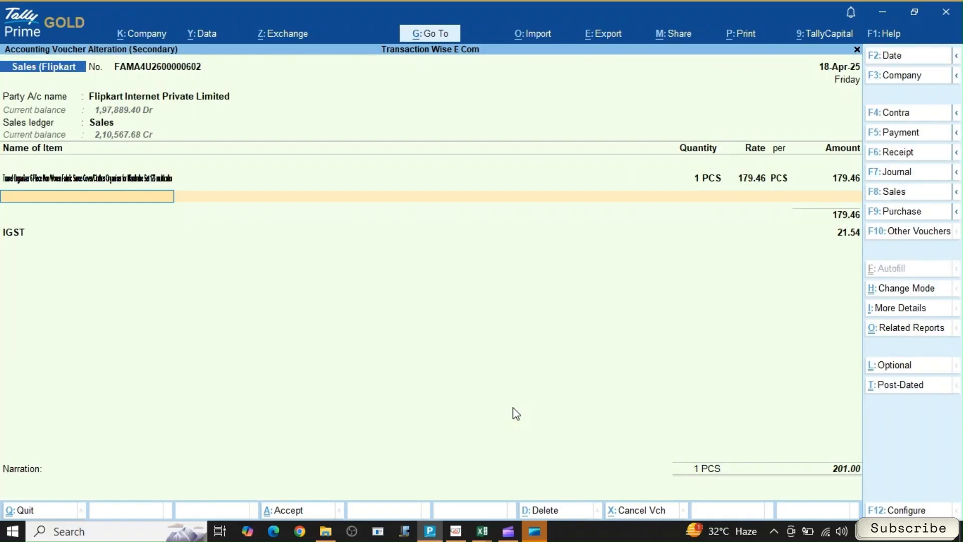
# - Replace IGST with the CGST and SGST/UTGST ledgers in the 18-Apr-25 Flipkart sales voucher and save it
pyautogui.press('Return')
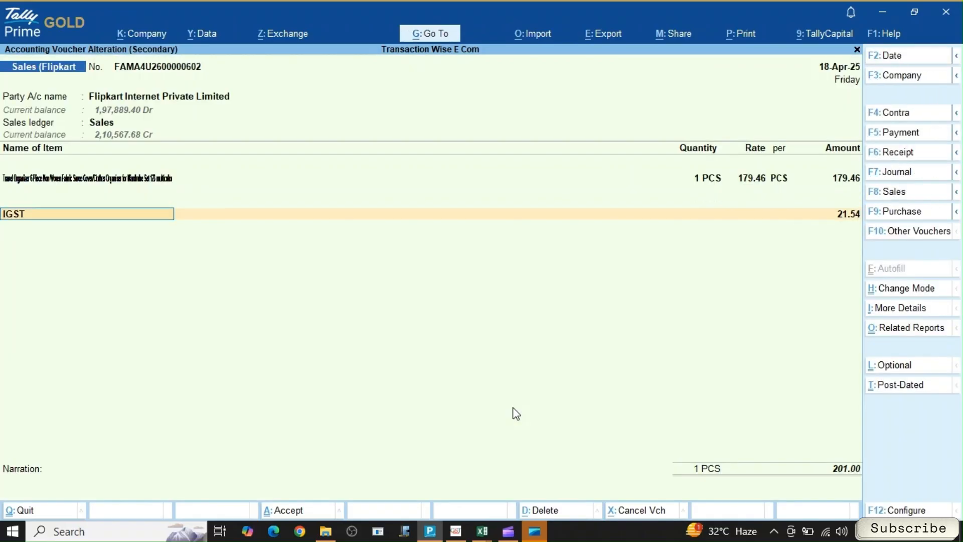
pyautogui.write('Cg')
pyautogui.press('Return')
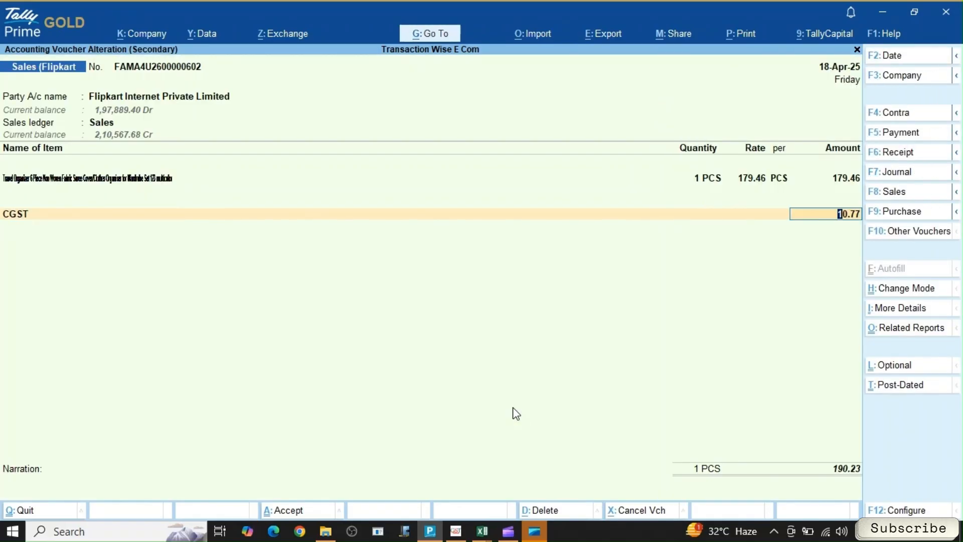
pyautogui.press('Return')
pyautogui.write('Sg')
pyautogui.press('Return')
pyautogui.press('ctrl')
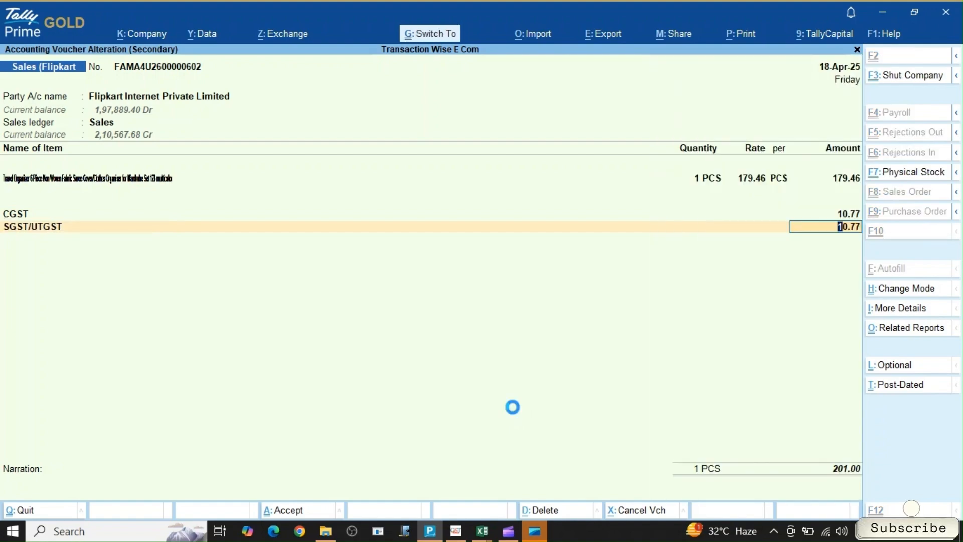
pyautogui.hotkey('ctrl', 'a')
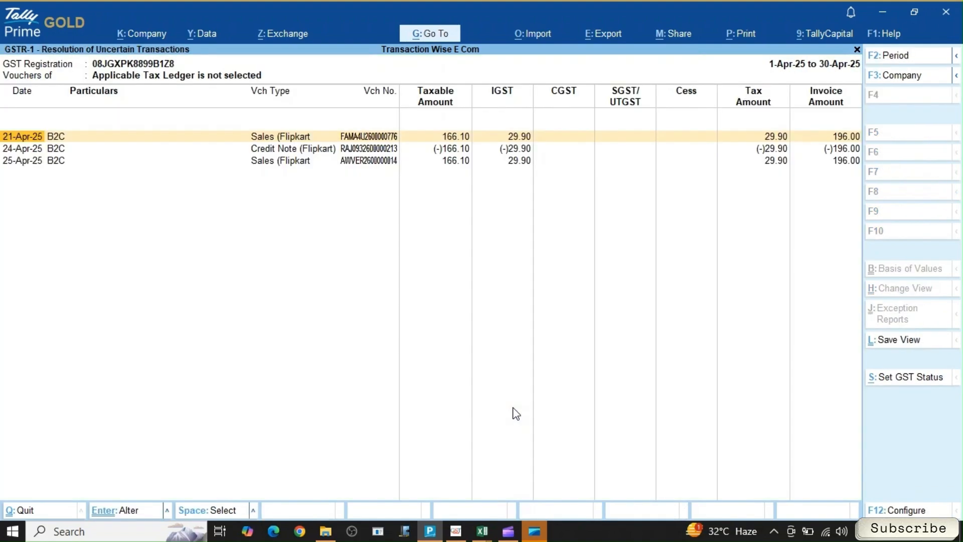
# - Open the 21-Apr-25 Flipkart sales voucher for alteration and accept its dispatch and party details
pyautogui.press('Return')
pyautogui.press('Return')
pyautogui.press('Return')
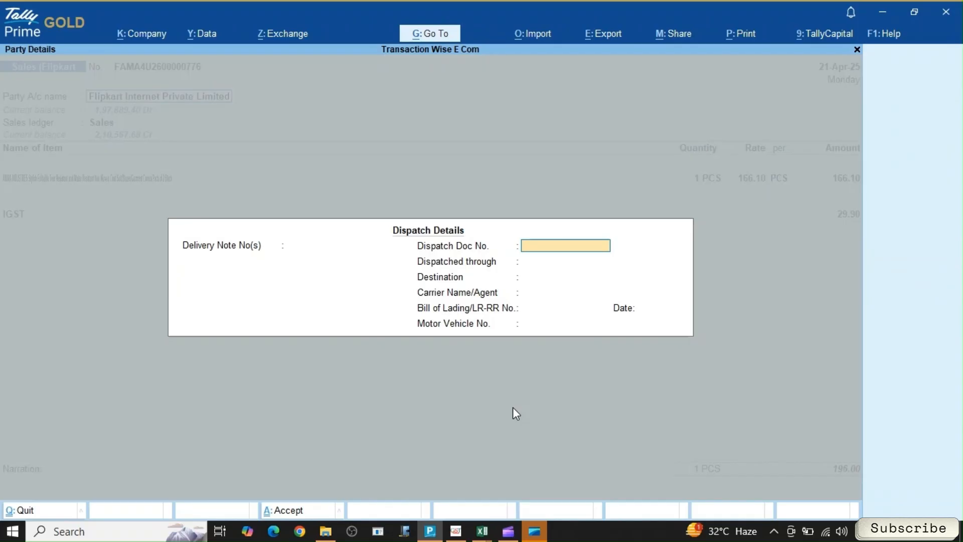
pyautogui.press('ctrl')
pyautogui.hotkey('ctrl', 'a')
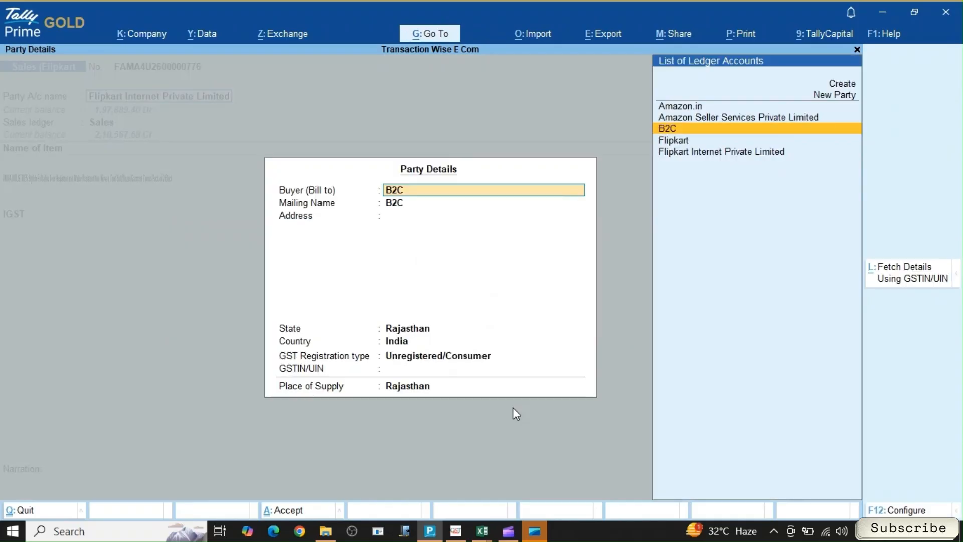
pyautogui.hotkey('ctrl', 'a')
# - Accept the voucher's stock item line along with its GST rate and HSN/SAC details
pyautogui.press('Return')
pyautogui.press('Return')
pyautogui.press('Return')
pyautogui.press('Return')
pyautogui.press('Return')
pyautogui.press('Return')
pyautogui.press('Return')
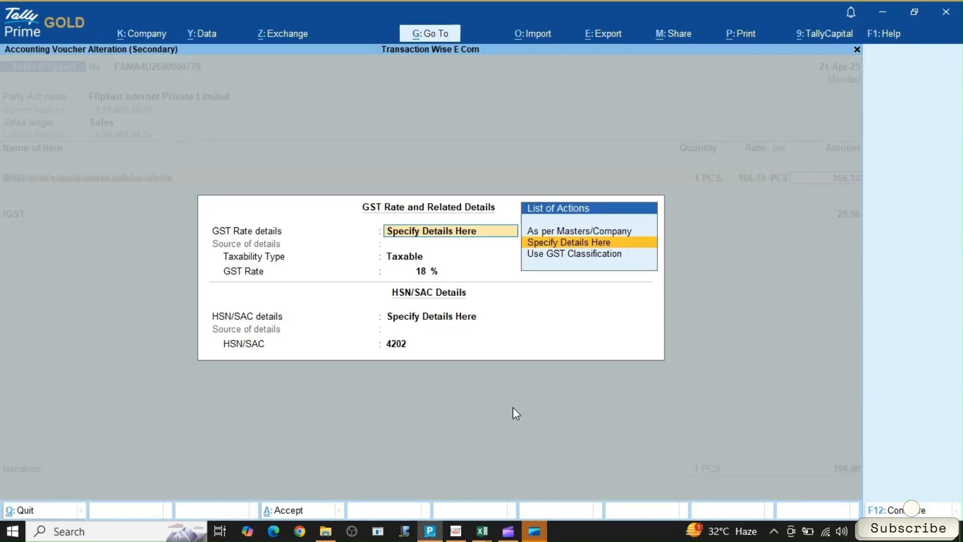
pyautogui.press('Return')
pyautogui.press('Return')
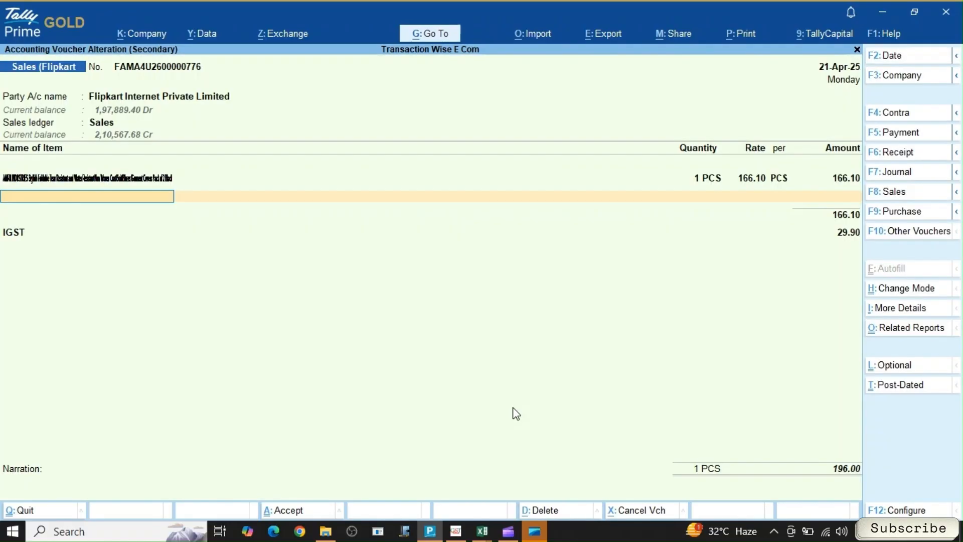
# - Replace IGST with CGST and SGST/UTGST in the 21-Apr-25 Flipkart sales voucher
pyautogui.write('c')
pyautogui.press('Return')
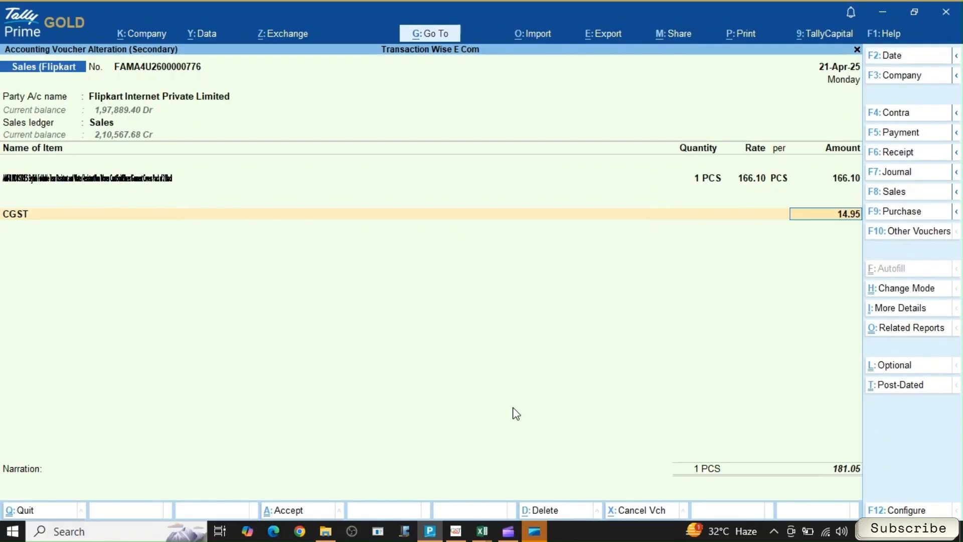
pyautogui.press('Return')
pyautogui.press('Return')
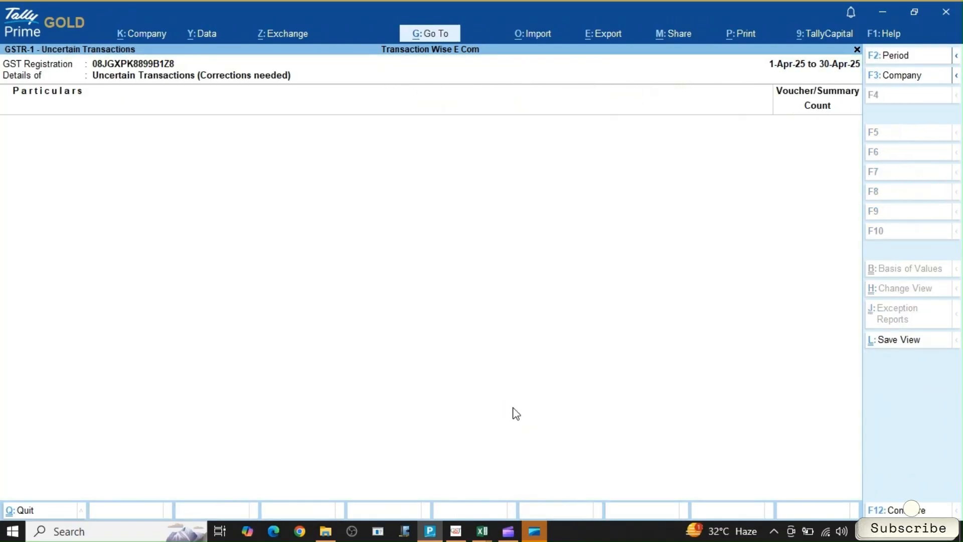
# - Return to the GSTR-1 report and review its voucher counts and all return view sections down to Document Summary - 13
pyautogui.press('Escape')
pyautogui.press('Down')
pyautogui.press('Down')
pyautogui.press('Down')
pyautogui.press('Down')
pyautogui.press('Down')
pyautogui.press('Down')
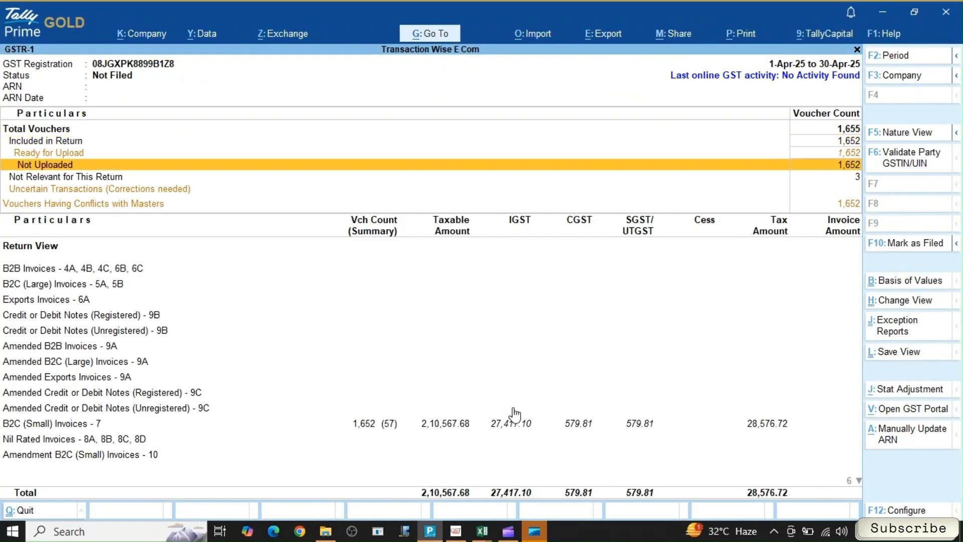
pyautogui.press('Down')
pyautogui.press('Down')
pyautogui.press('Down')
pyautogui.press('Down')
pyautogui.press('Down')
pyautogui.press('Down')
pyautogui.press('Down')
pyautogui.press('Down')
pyautogui.press('Down')
pyautogui.press('Down')
pyautogui.press('Down')
pyautogui.press('Down')
pyautogui.press('Down')
pyautogui.press('Down')
pyautogui.press('Down')
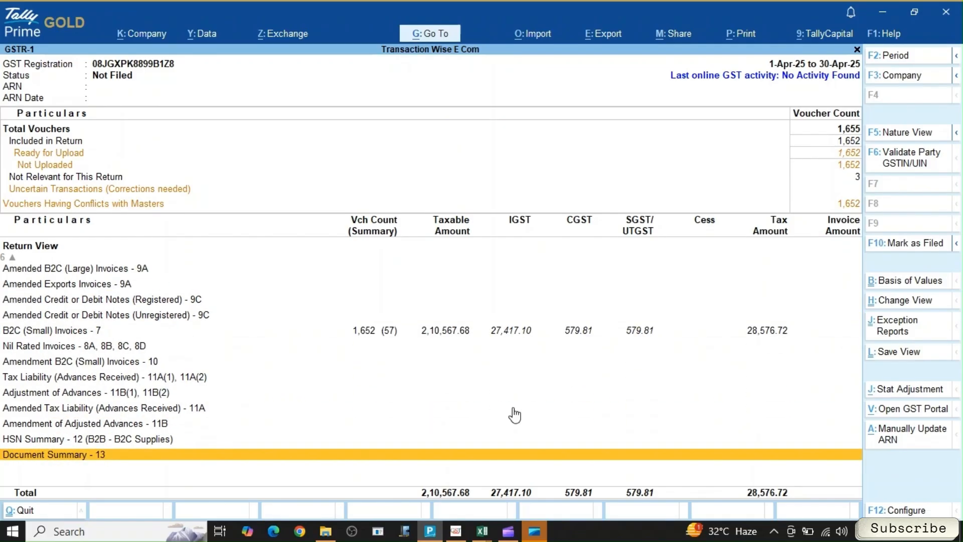
# - Examine the state-wise and rate-wise taxable and tax amounts in the B2C (Small) Invoices - 7 summary of GSTR-1
pyautogui.press('Up')
pyautogui.press('Up')
pyautogui.press('Up')
pyautogui.press('Up')
pyautogui.press('Up')
pyautogui.press('Up')
pyautogui.press('Up')
pyautogui.press('Up')
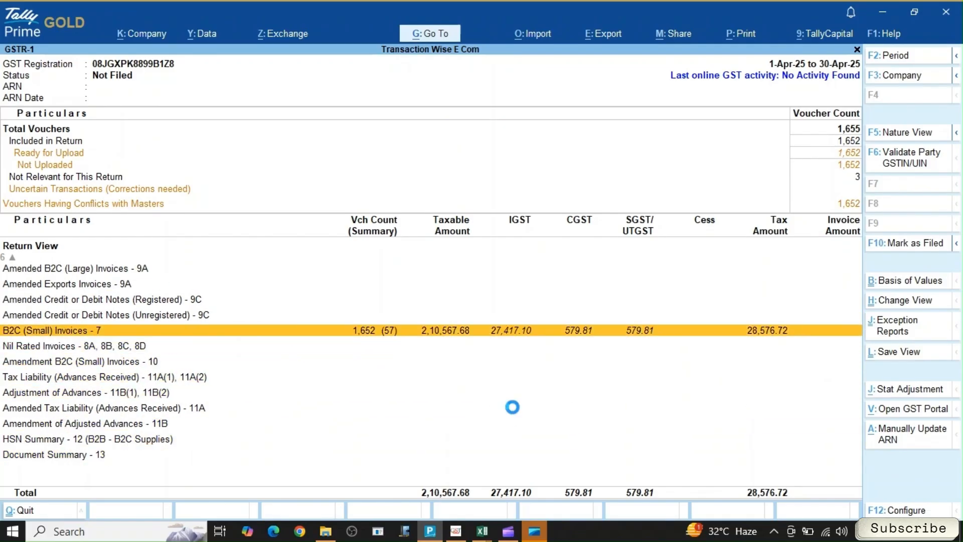
pyautogui.press('Return')
pyautogui.press('Down')
pyautogui.press('Down')
pyautogui.press('Down')
pyautogui.press('Down')
pyautogui.press('Down')
pyautogui.press('Down')
pyautogui.press('Down')
pyautogui.press('Down')
pyautogui.press('Down')
pyautogui.press('Down')
pyautogui.press('Down')
pyautogui.press('Down')
pyautogui.press('Down')
pyautogui.press('Down')
pyautogui.press('Down')
pyautogui.press('Down')
pyautogui.press('Down')
pyautogui.press('Down')
pyautogui.press('Down')
pyautogui.press('Down')
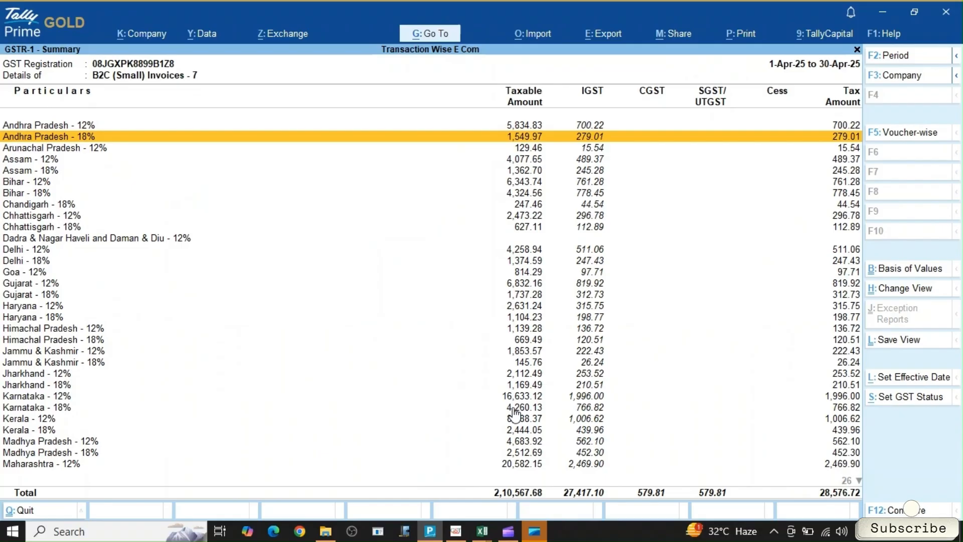
pyautogui.press('Down')
pyautogui.press('Down')
pyautogui.press('Down')
pyautogui.press('Down')
pyautogui.press('Down')
pyautogui.press('Down')
pyautogui.press('Down')
pyautogui.press('Down')
pyautogui.press('Down')
pyautogui.press('Down')
pyautogui.press('Down')
pyautogui.press('Down')
pyautogui.press('Down')
pyautogui.press('Down')
pyautogui.press('Down')
pyautogui.press('Down')
pyautogui.press('Down')
pyautogui.press('Down')
pyautogui.press('Down')
pyautogui.press('Down')
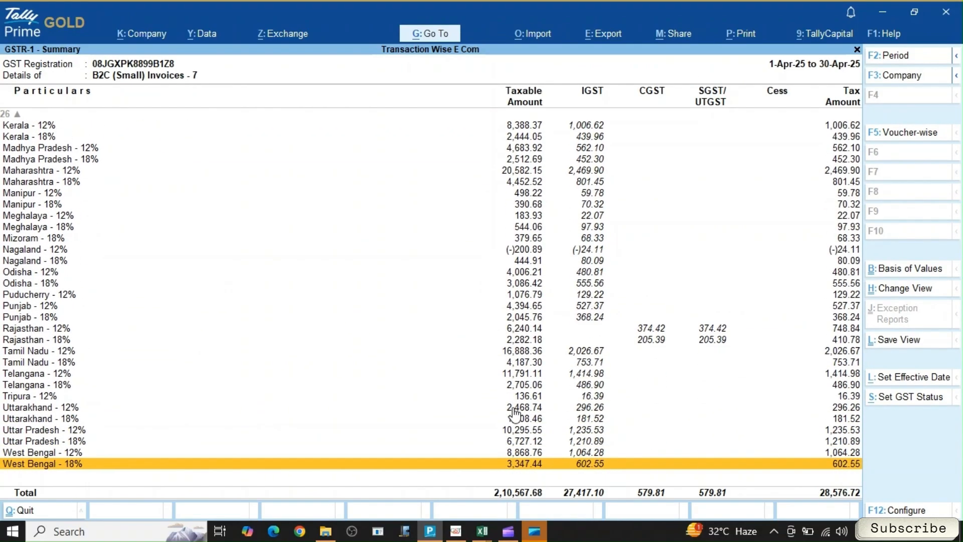
pyautogui.press('Escape')
# - Review the HSN Summary - 12 of GSTR-1 for the B2C supplies, line by line
pyautogui.press('Down')
pyautogui.press('Down')
pyautogui.press('Down')
pyautogui.press('Down')
pyautogui.press('Down')
pyautogui.press('Down')
pyautogui.press('Down')
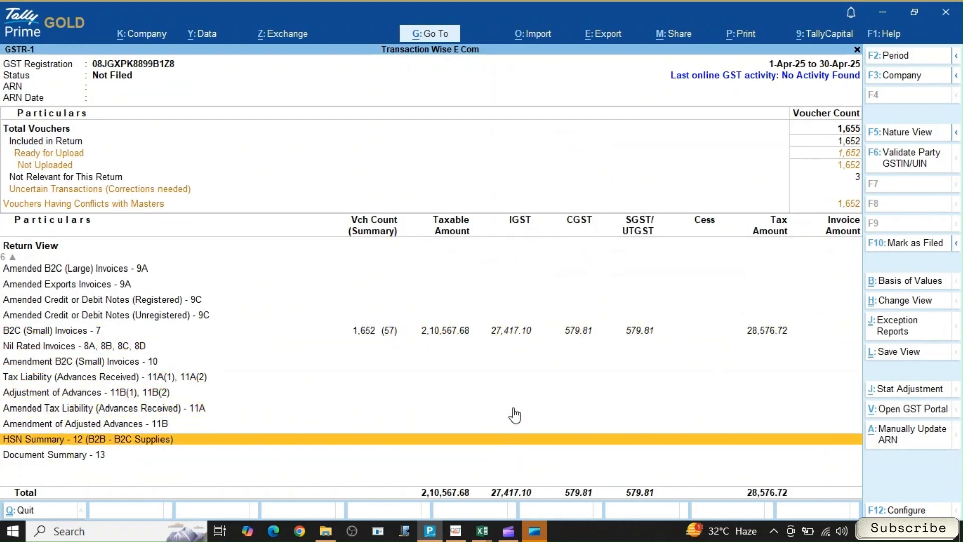
pyautogui.press('Return')
pyautogui.press('Down')
pyautogui.press('Down')
pyautogui.press('Down')
pyautogui.press('Down')
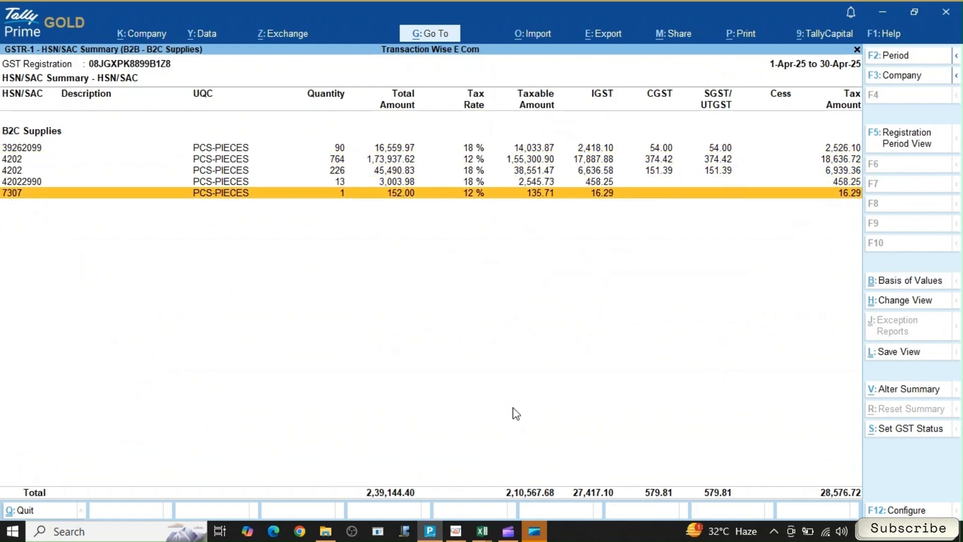
pyautogui.press('Up')
pyautogui.press('Up')
pyautogui.press('Up')
pyautogui.press('Up')
pyautogui.press('Escape')
# - Check the voucher number ranges and counts in GSTR-1's Document Summary - 13, and return to the Gateway of Tally
pyautogui.press('Down')
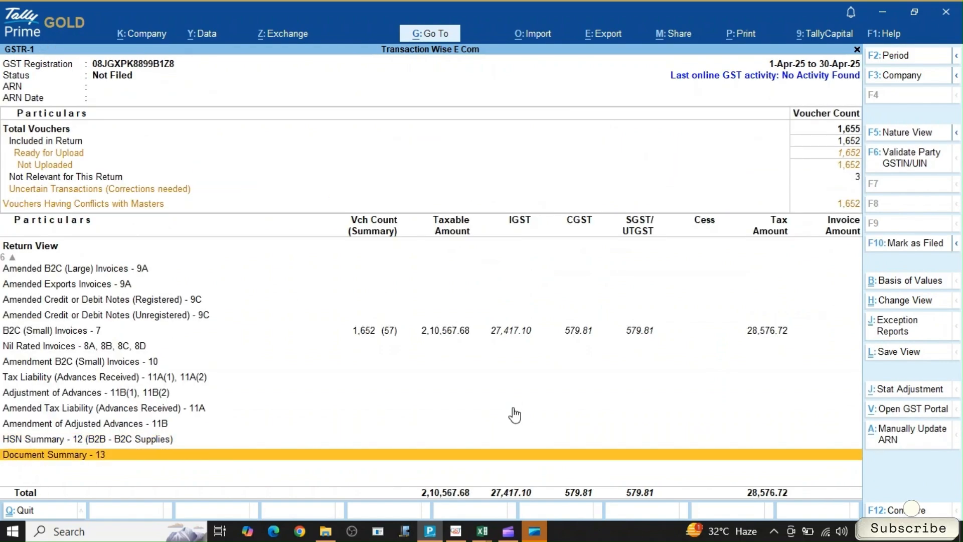
pyautogui.press('Return')
pyautogui.press('Down')
pyautogui.press('Down')
pyautogui.press('Down')
pyautogui.press('Down')
pyautogui.press('Down')
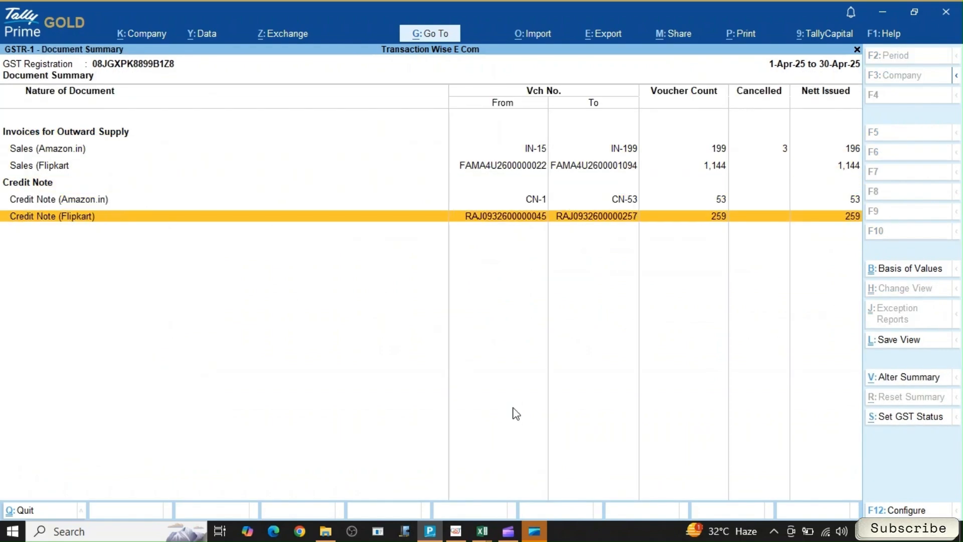
pyautogui.press('Up')
pyautogui.press('Up')
pyautogui.press('Up')
pyautogui.press('Up')
pyautogui.press('Down')
pyautogui.press('Down')
pyautogui.press('Down')
pyautogui.press('Down')
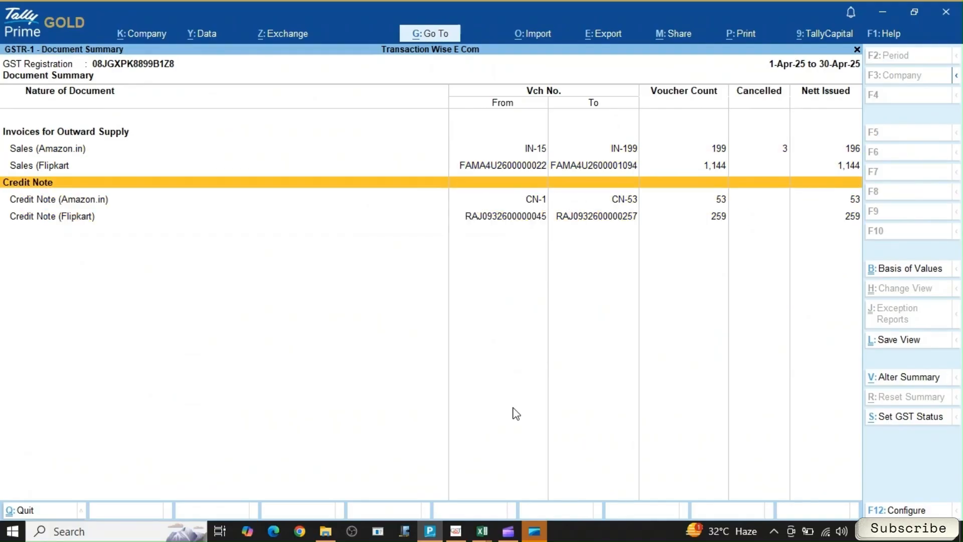
pyautogui.press('Escape')
pyautogui.press('Escape')
pyautogui.press('Escape')
pyautogui.press('Escape')
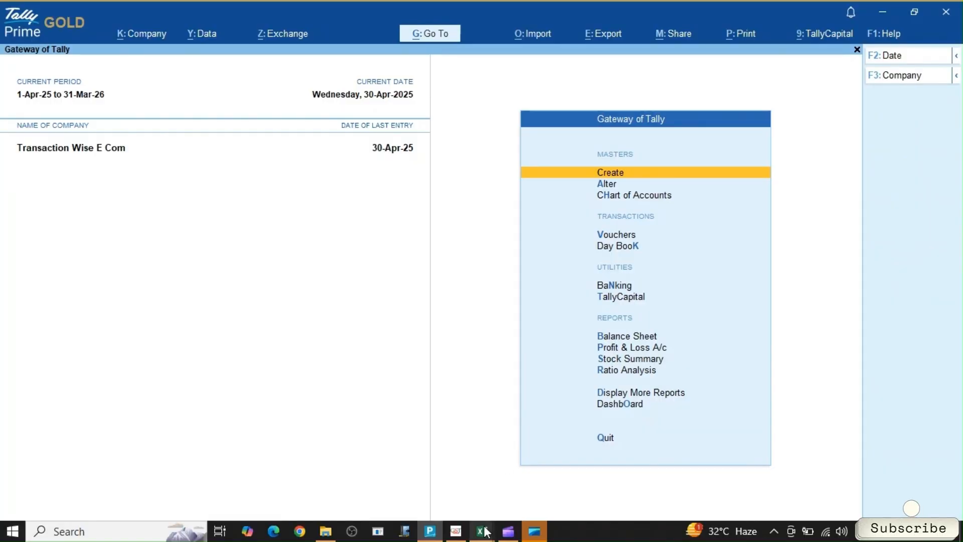
# - Switch to the Rajdhani Excel2Tally workbook in Excel and show its DashBoard sheet
pyautogui.moveTo(485, 533)
pyautogui.click(450, 476)
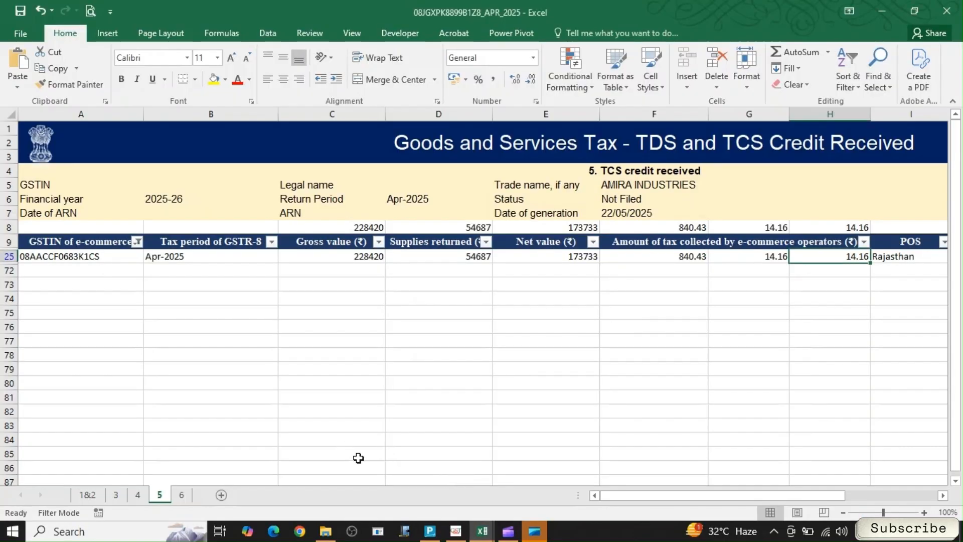
pyautogui.click(541, 484)
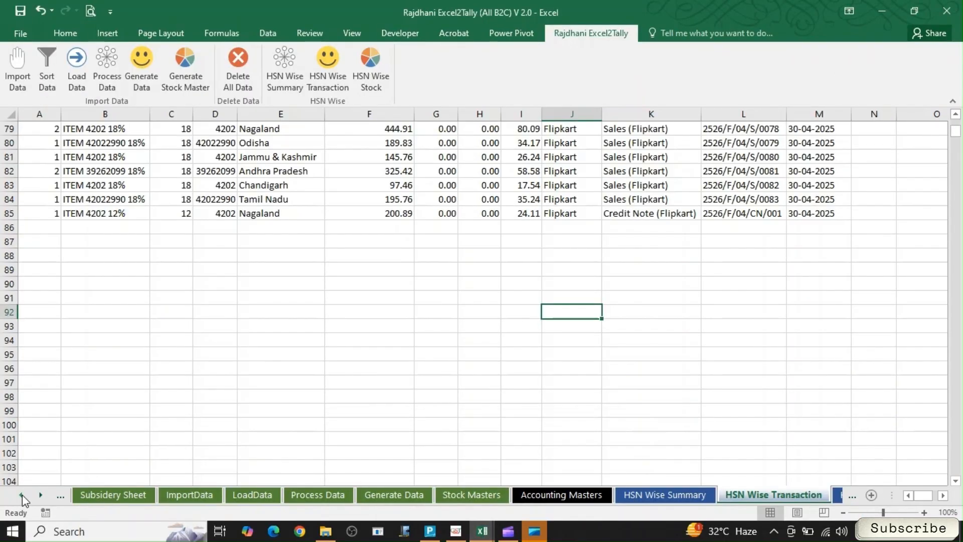
pyautogui.click(22, 494)
pyautogui.click(22, 494)
pyautogui.click(102, 495)
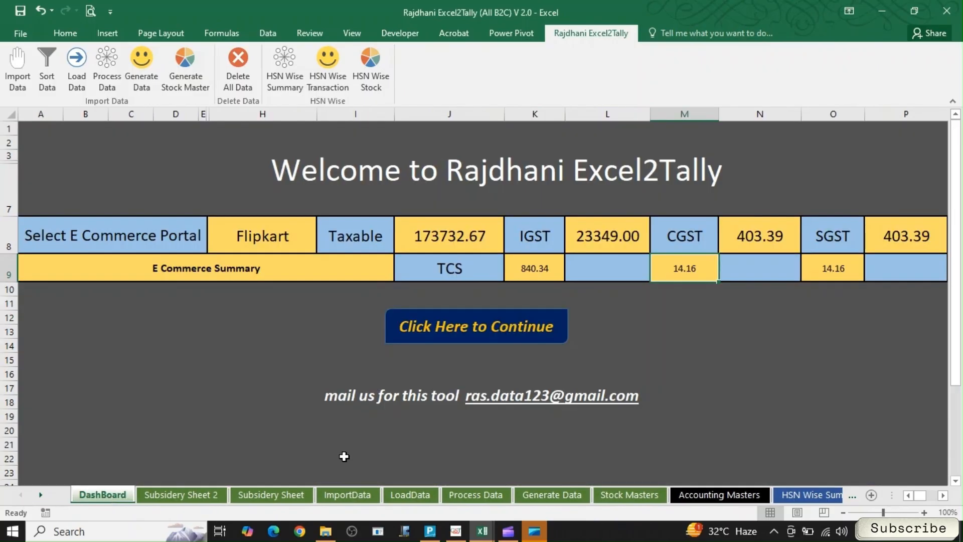